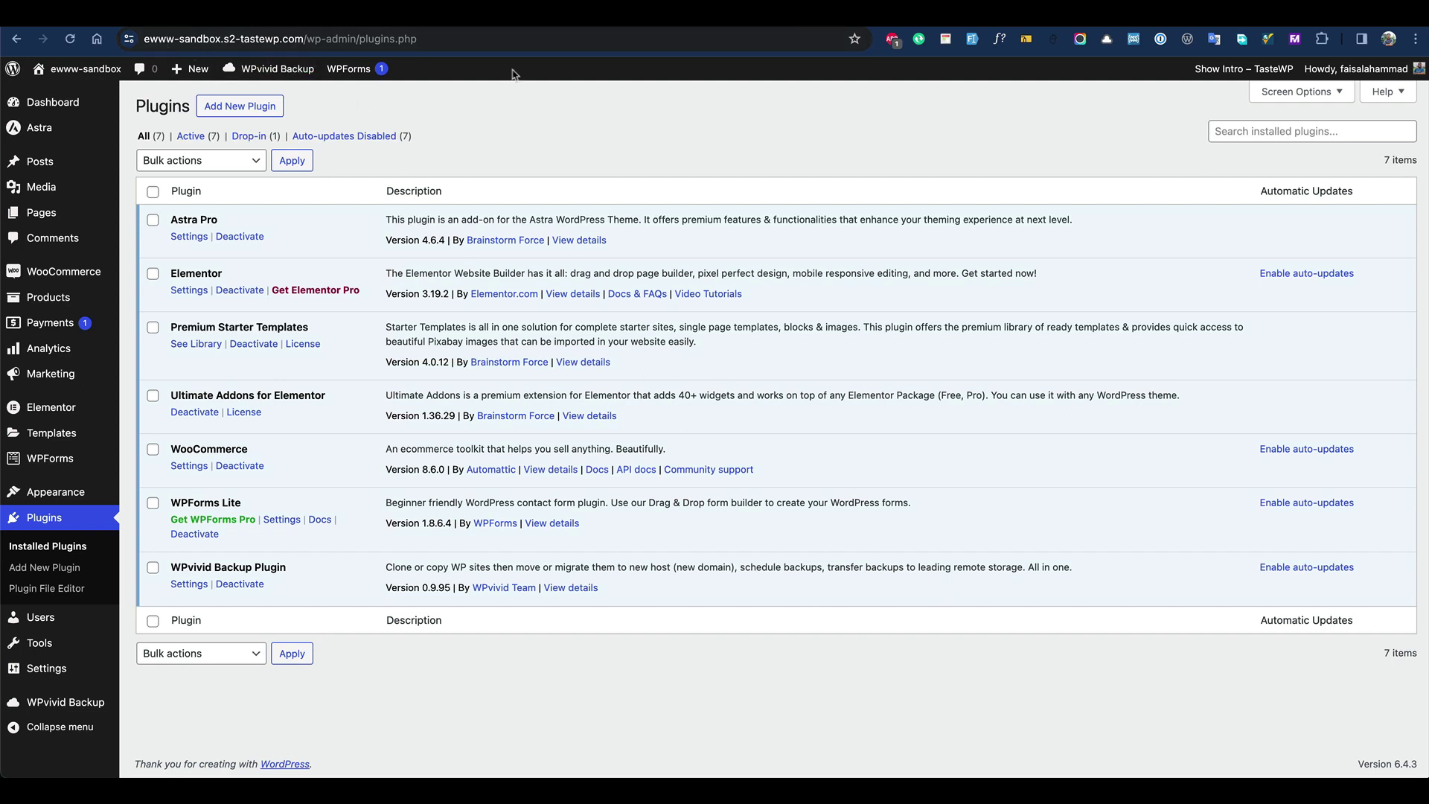
Cycle from the EWWW sandbox past Smush to the Imagify sandbox's Installed Plugins page.
key("ctrl+Tab")
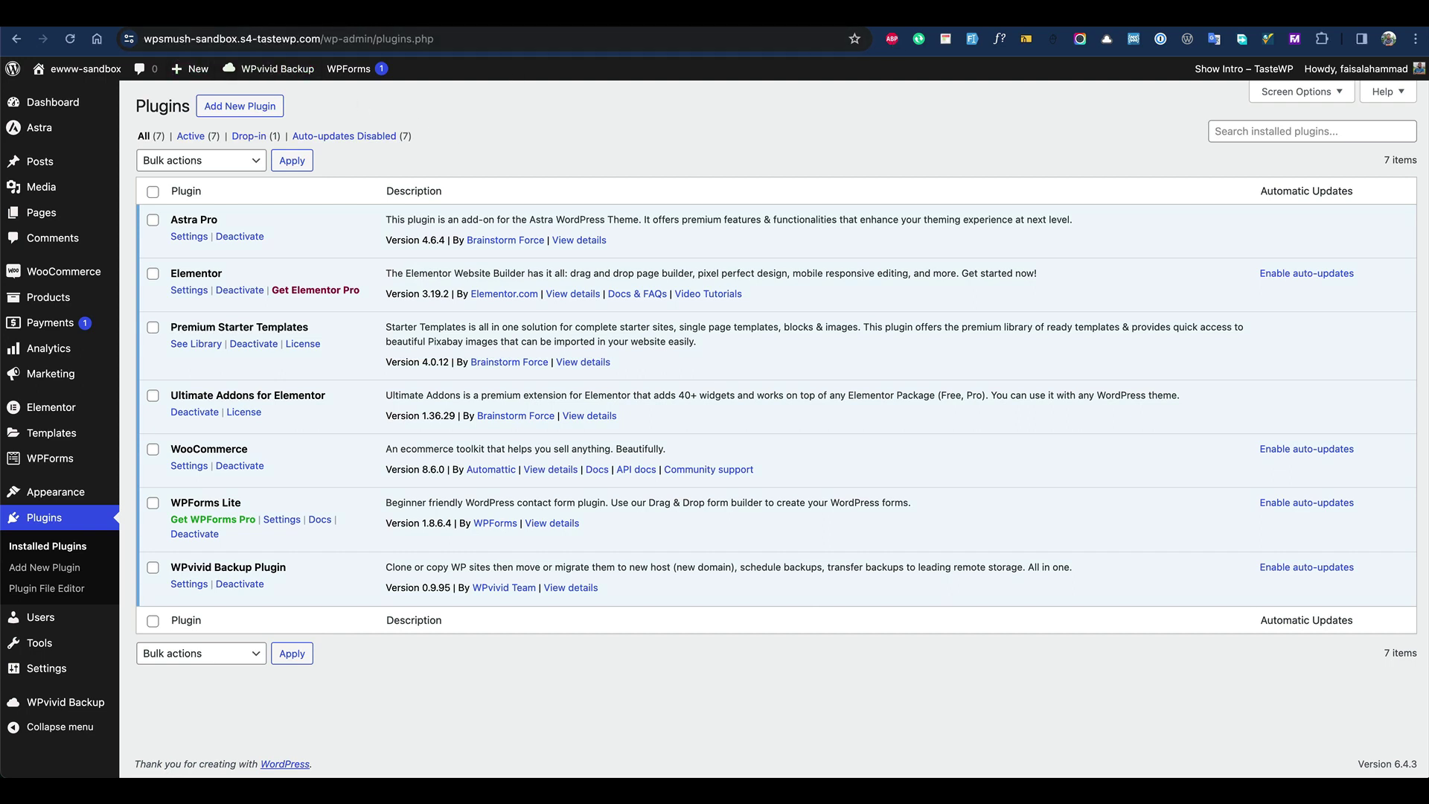
key("ctrl+Tab")
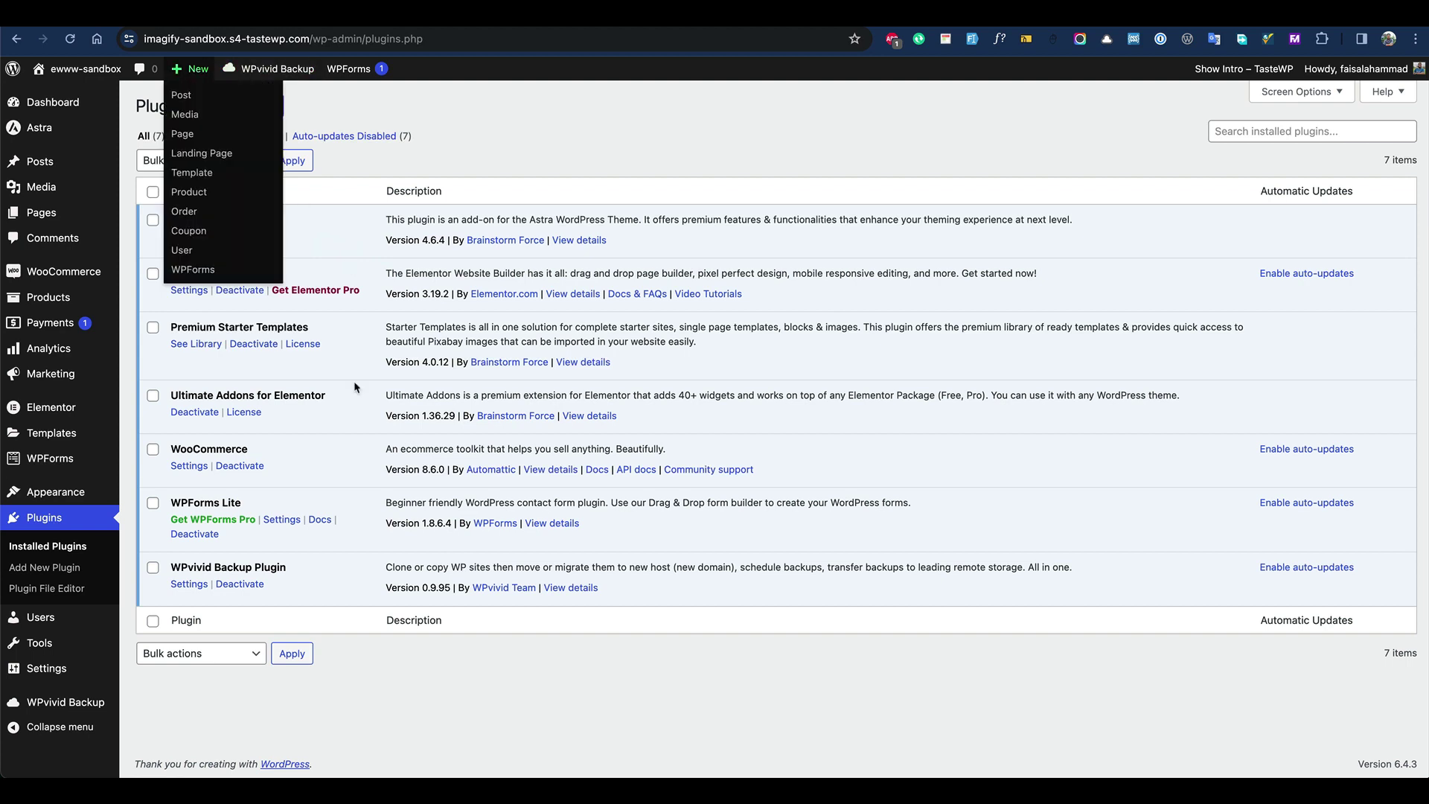
Search Add Plugins for 'imagify', then install and activate the Imagify plugin.
left_click(248, 107)
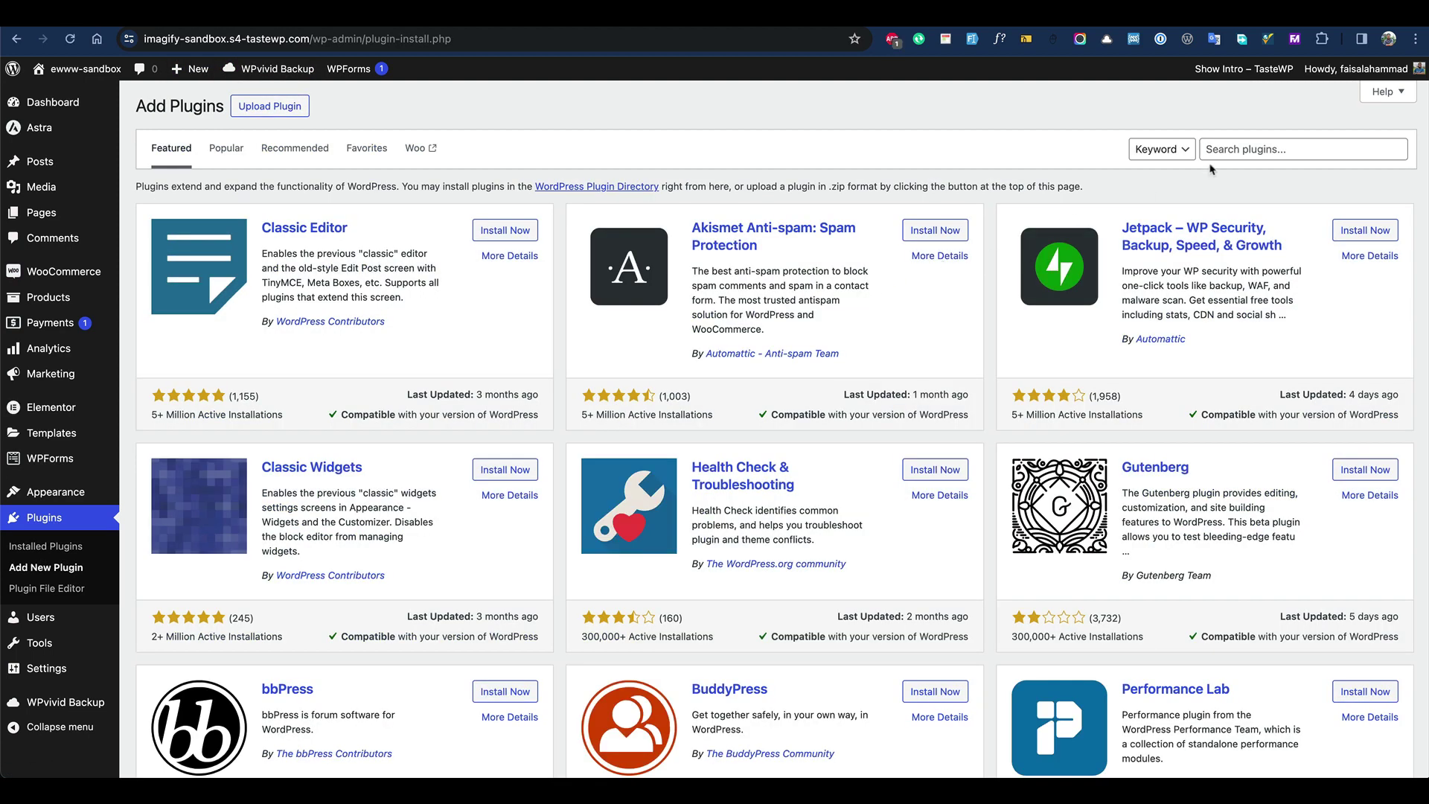
left_click(1235, 151)
type("imagify")
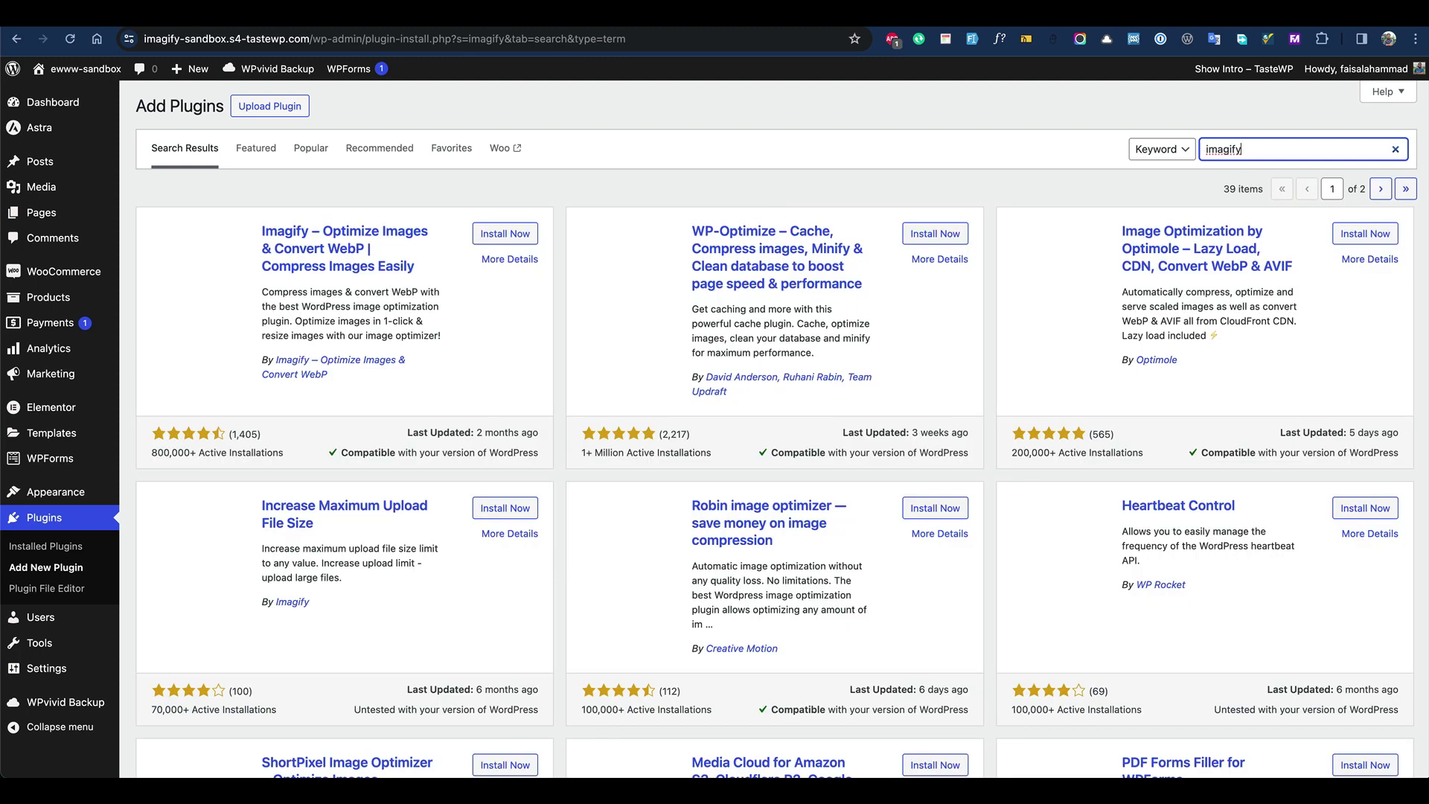
left_click(503, 233)
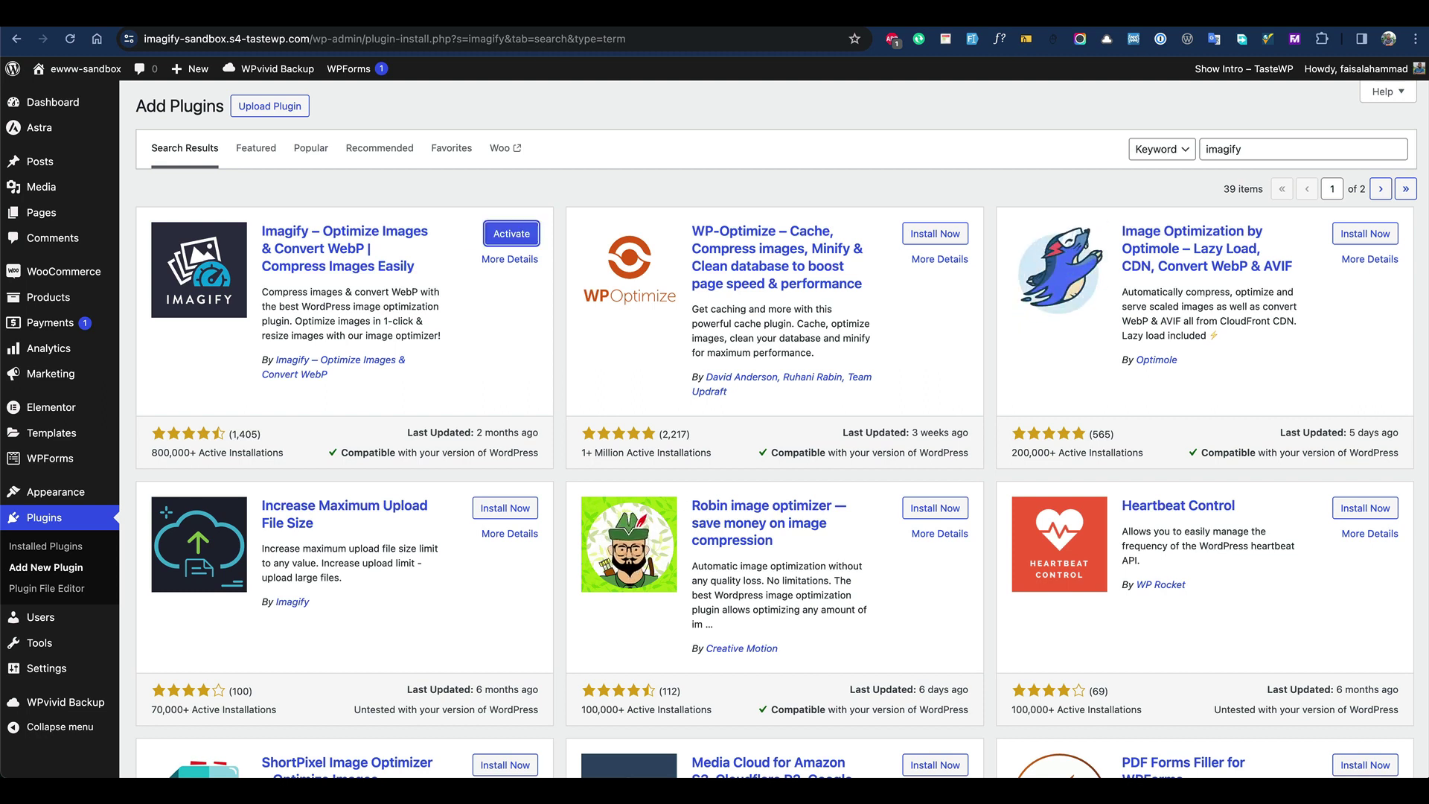
left_click(523, 231)
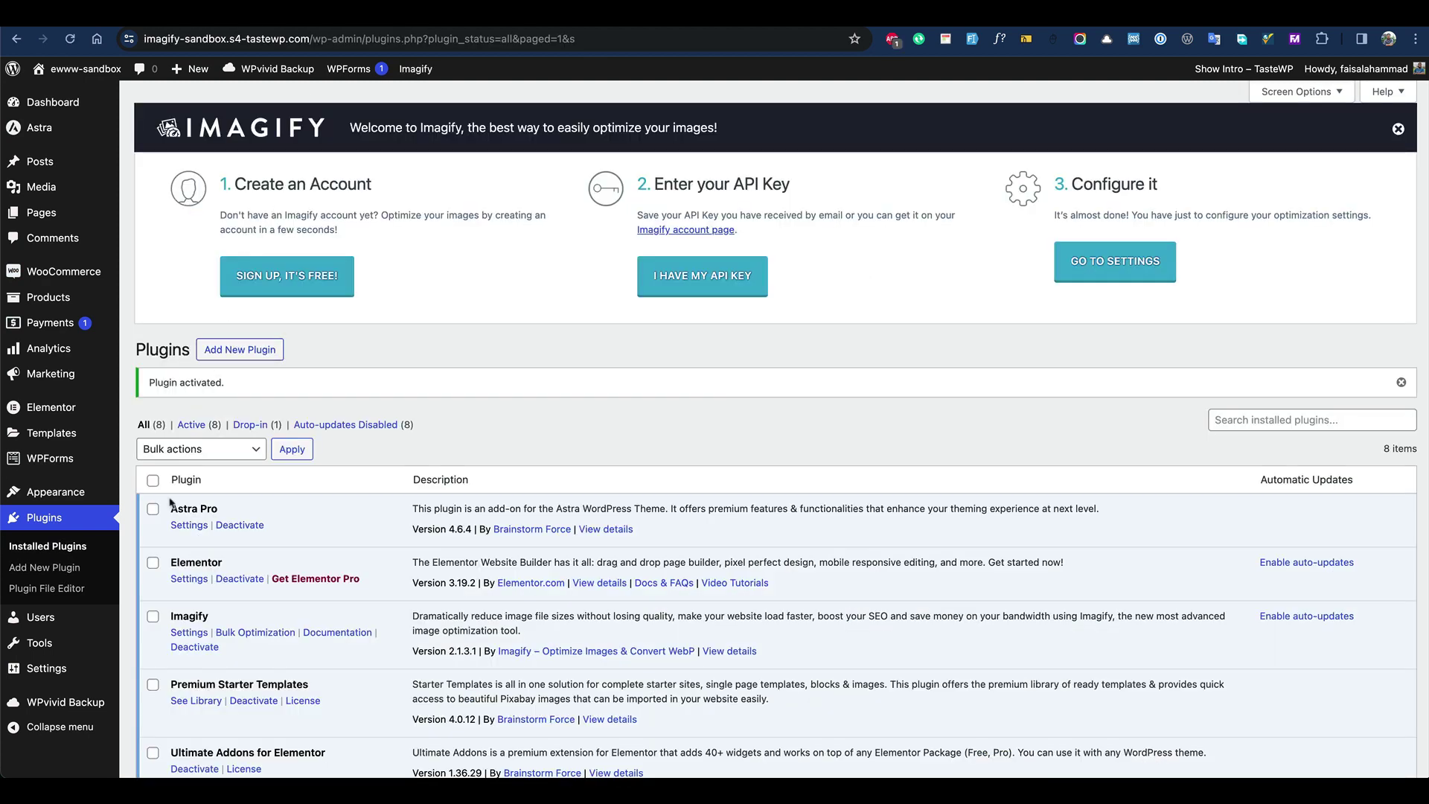
Search 'wp smush' in Add Plugins on the Smush sandbox and install Smush.
left_click(44, 567)
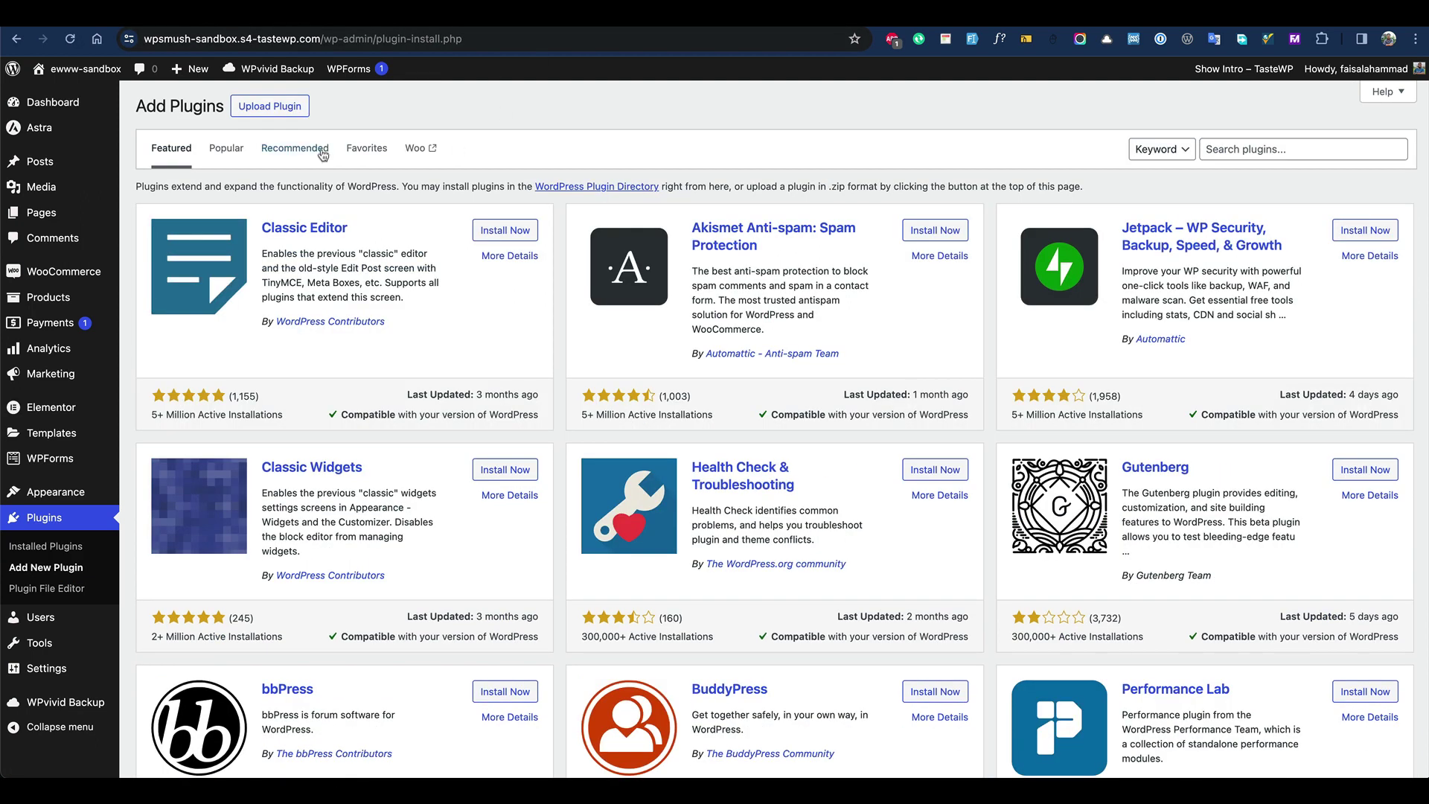
left_click(1250, 147)
type("wp smush")
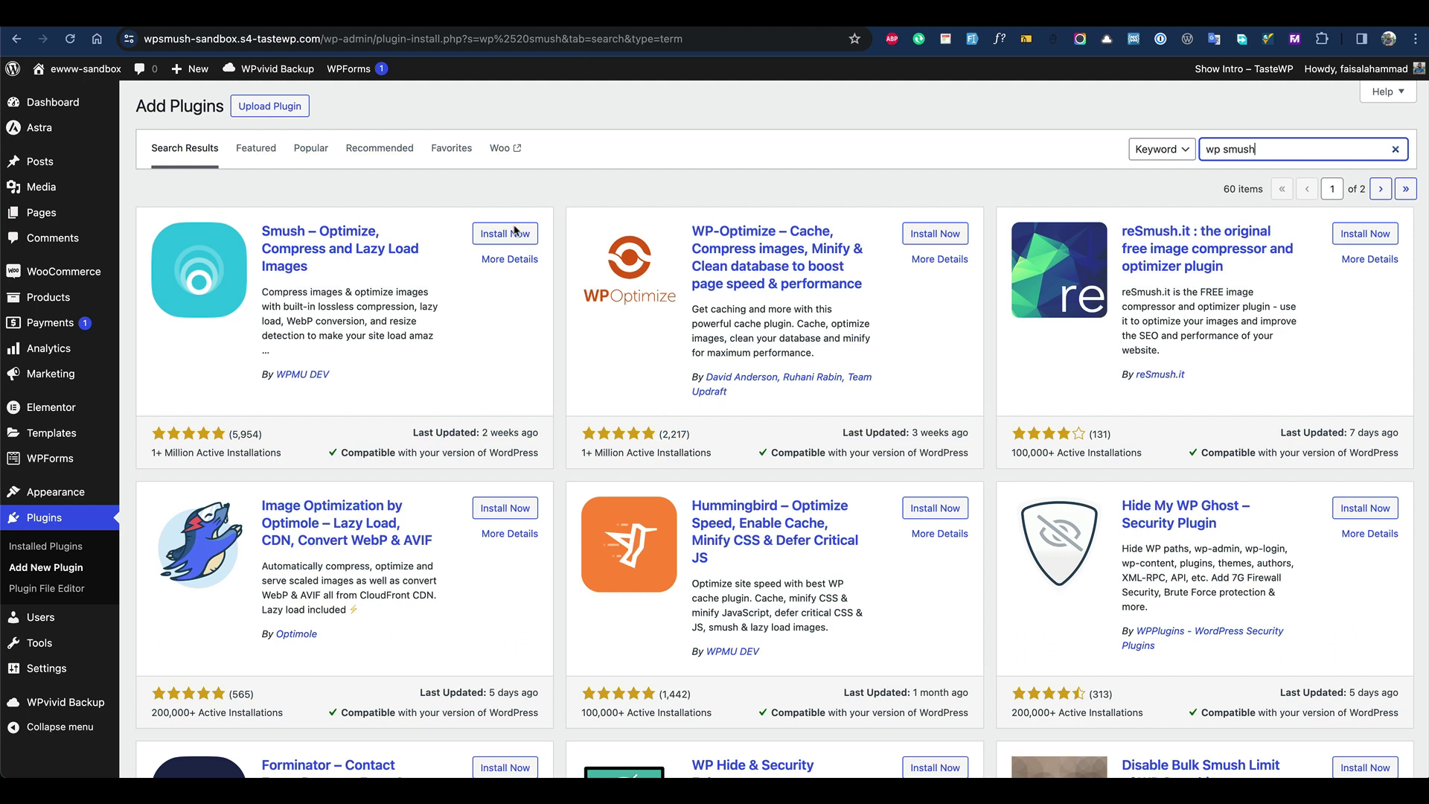
left_click(496, 232)
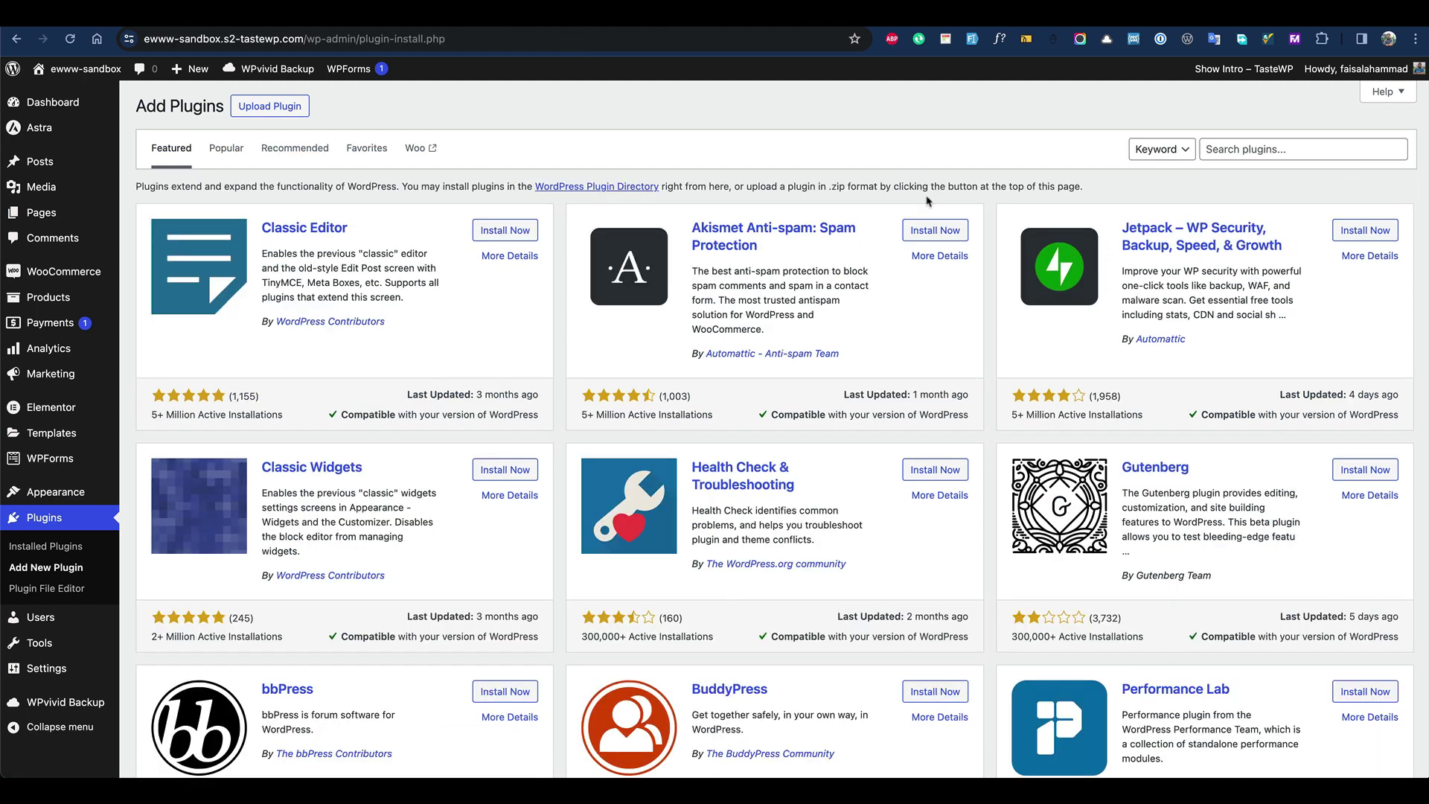
Install EWWW Image Optimizer on the EWWW sandbox via an 'ewww' search, then activate Smush.
left_click(1228, 148)
type("ewww")
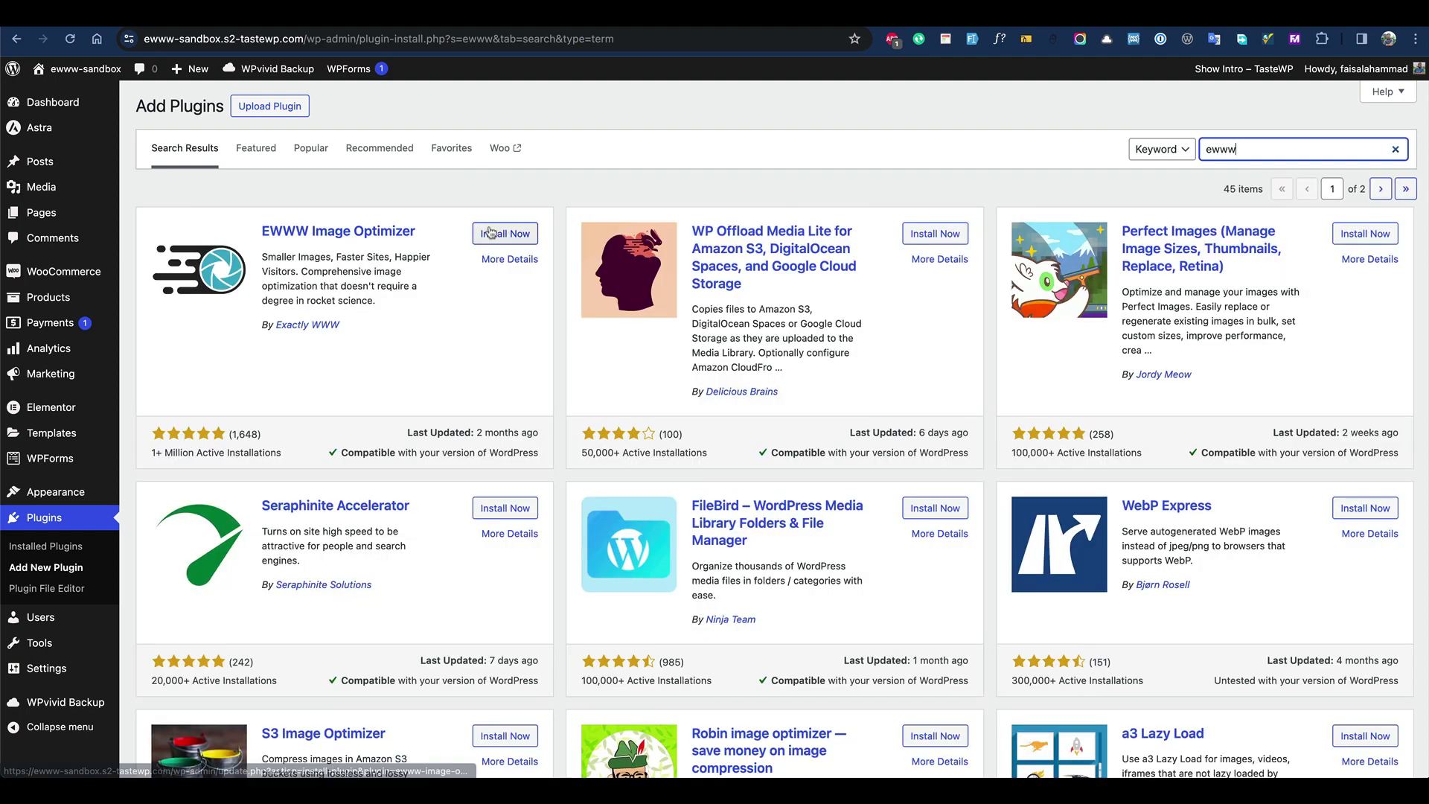
left_click(497, 233)
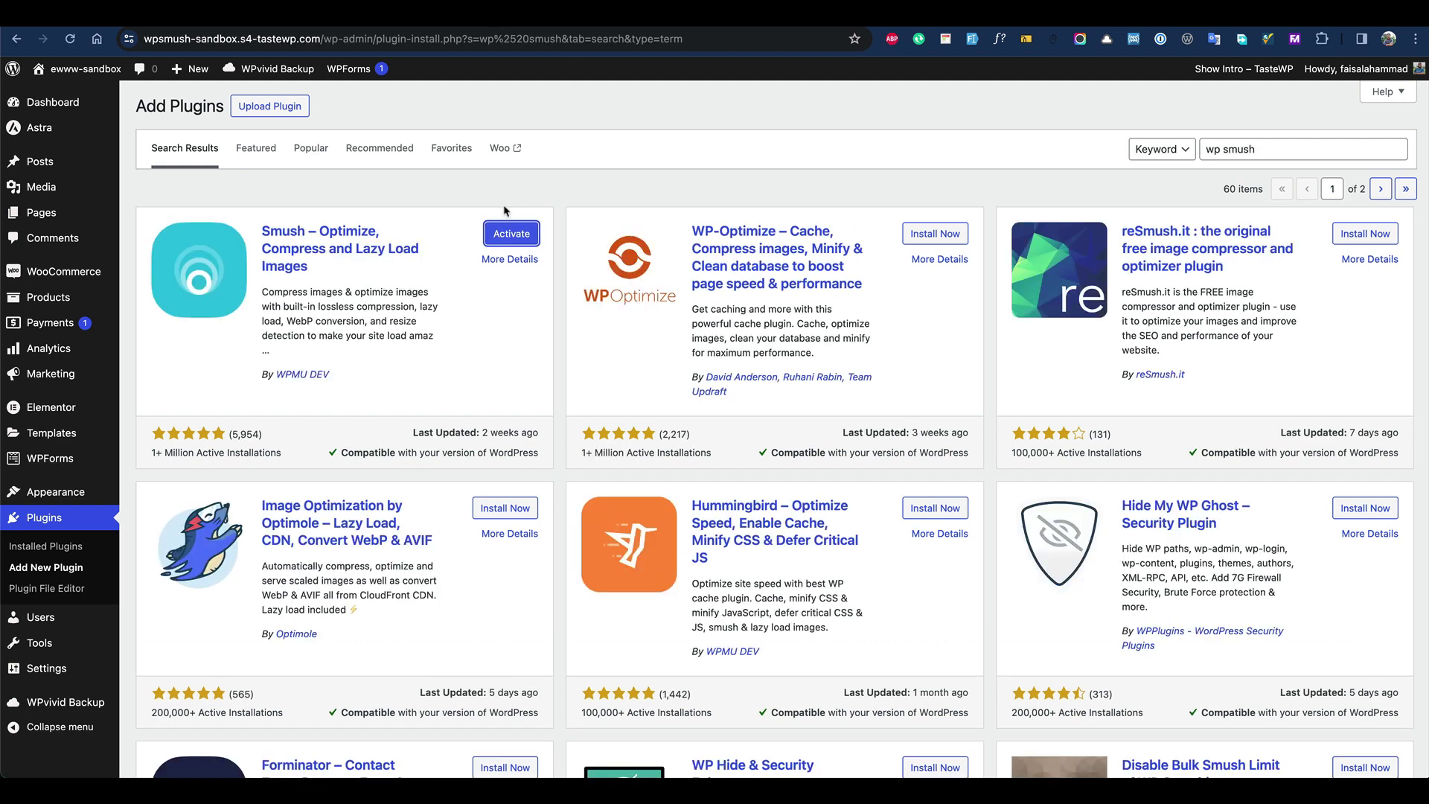
left_click(510, 234)
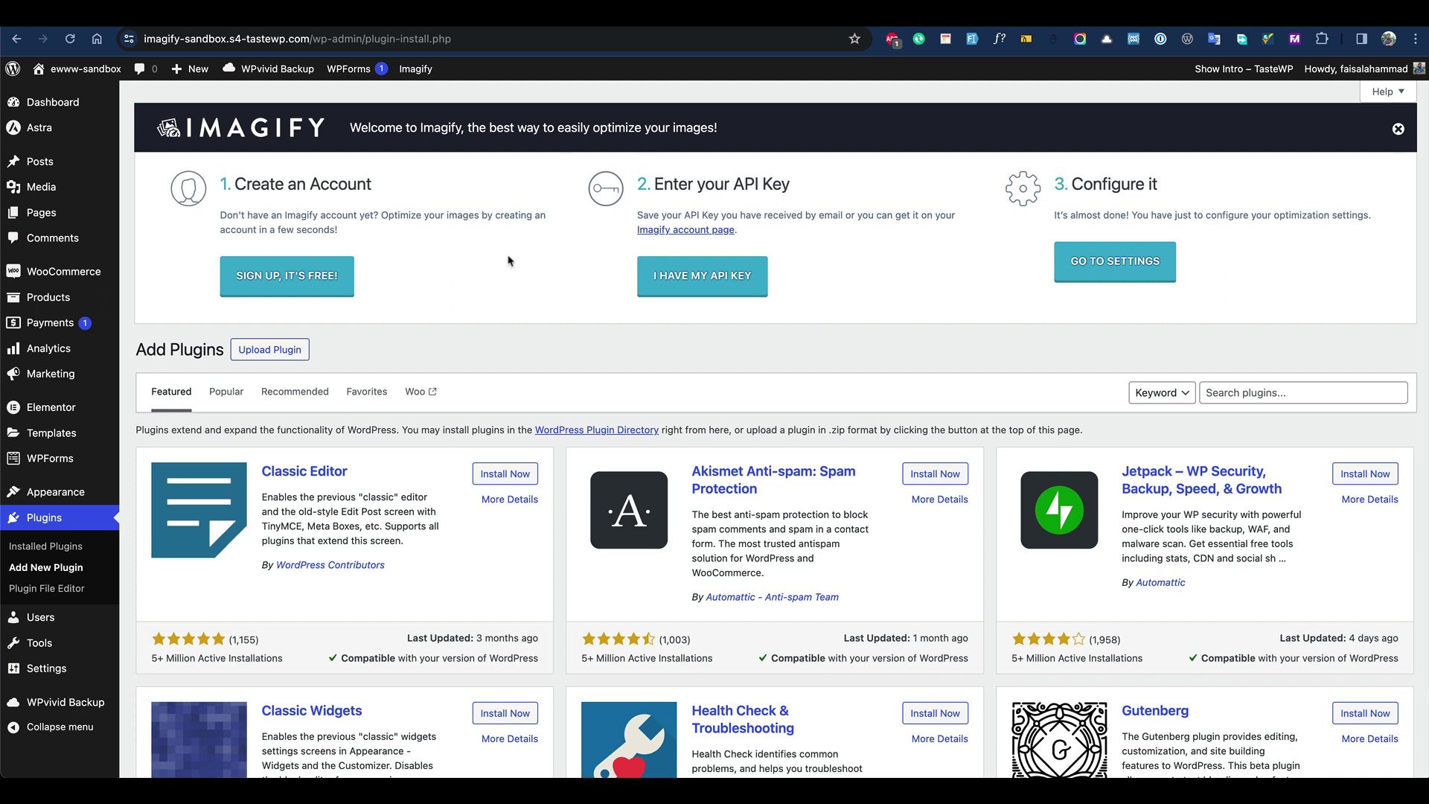
Bring up Imagify's 'SIGN UP, IT'S FREE!' email prompt, closing and reopening it once.
left_click(287, 286)
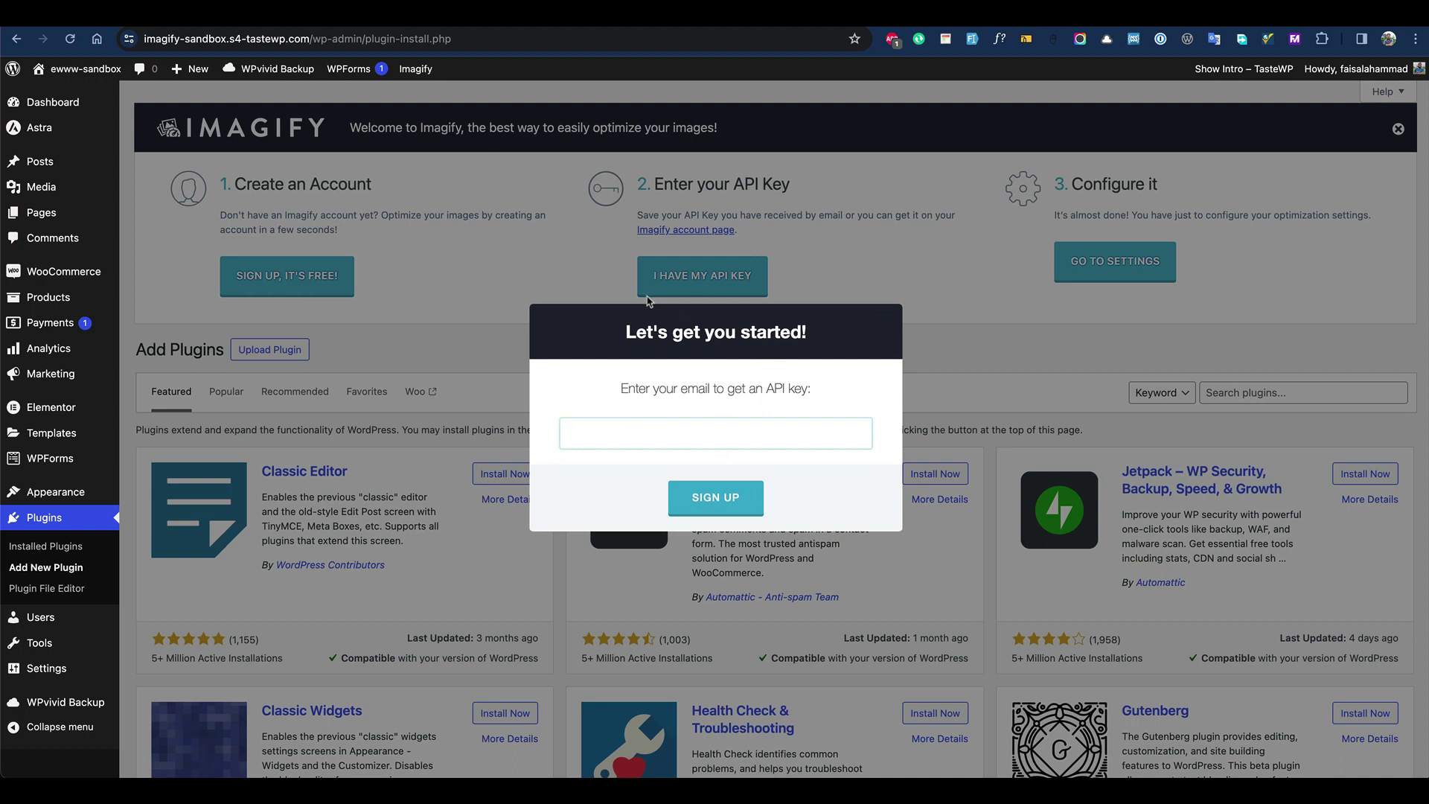
left_click(569, 283)
left_click(331, 291)
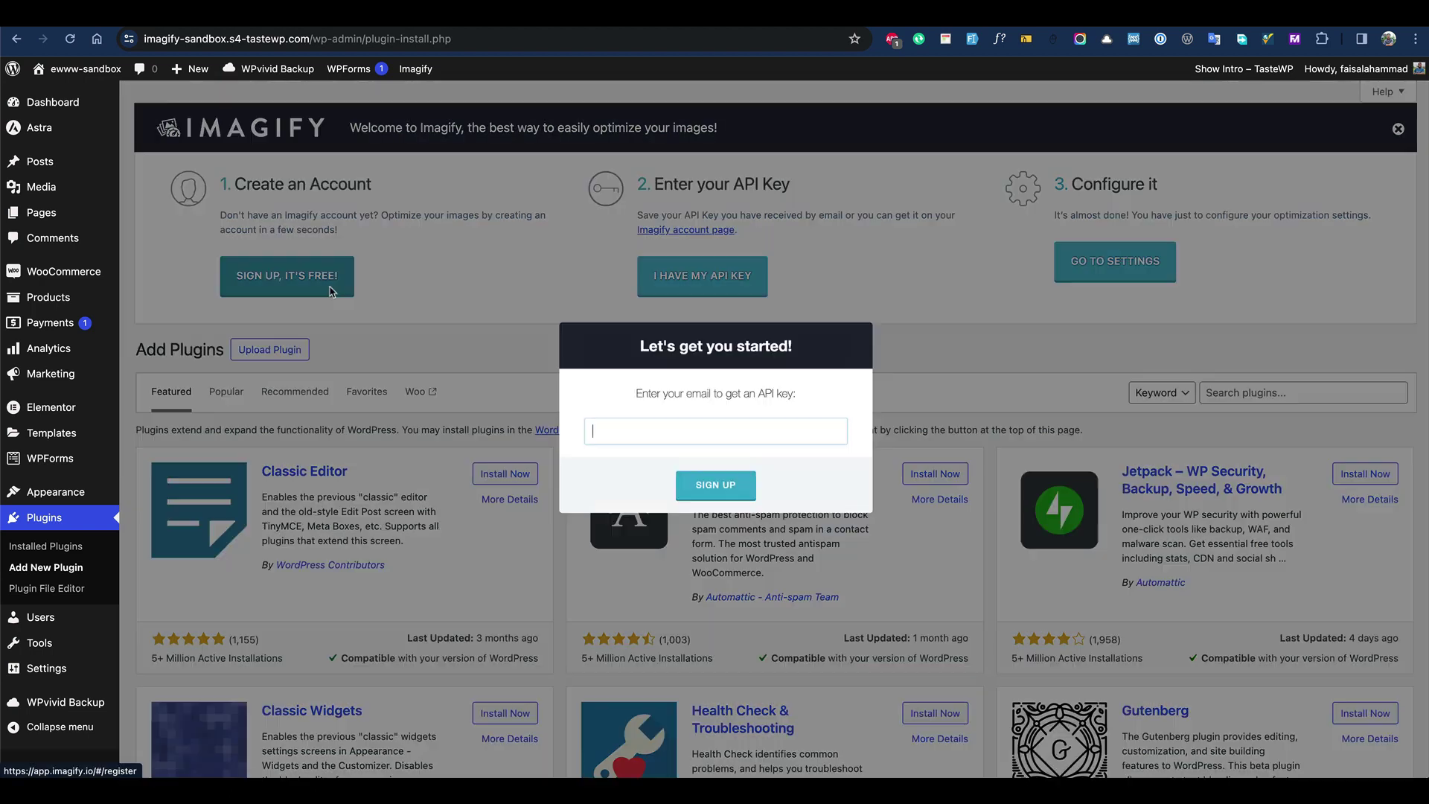
Reset TempMail in Raycast for a fresh temporary address and open the new mailbox.
key("alt+space")
type("tem")
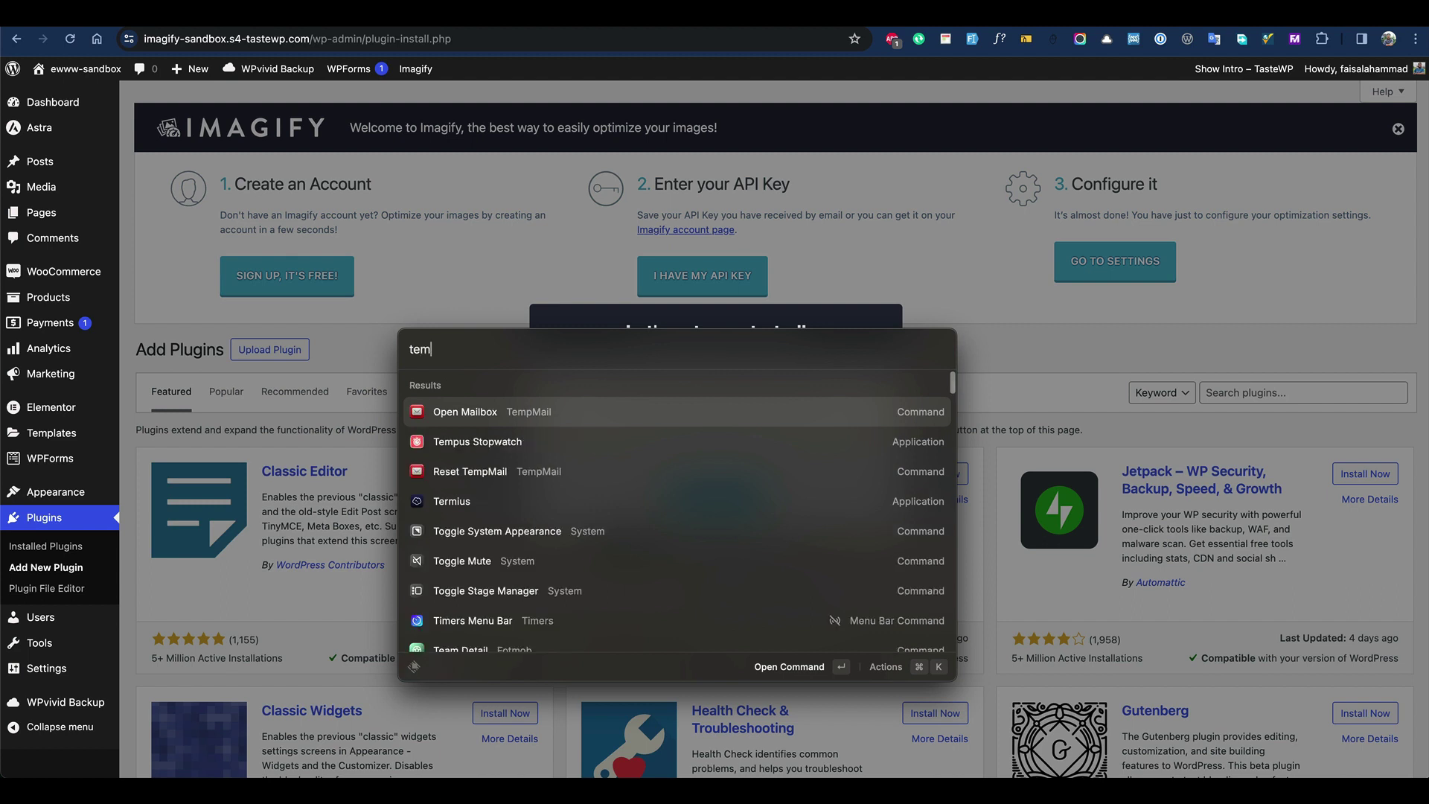
key("Return")
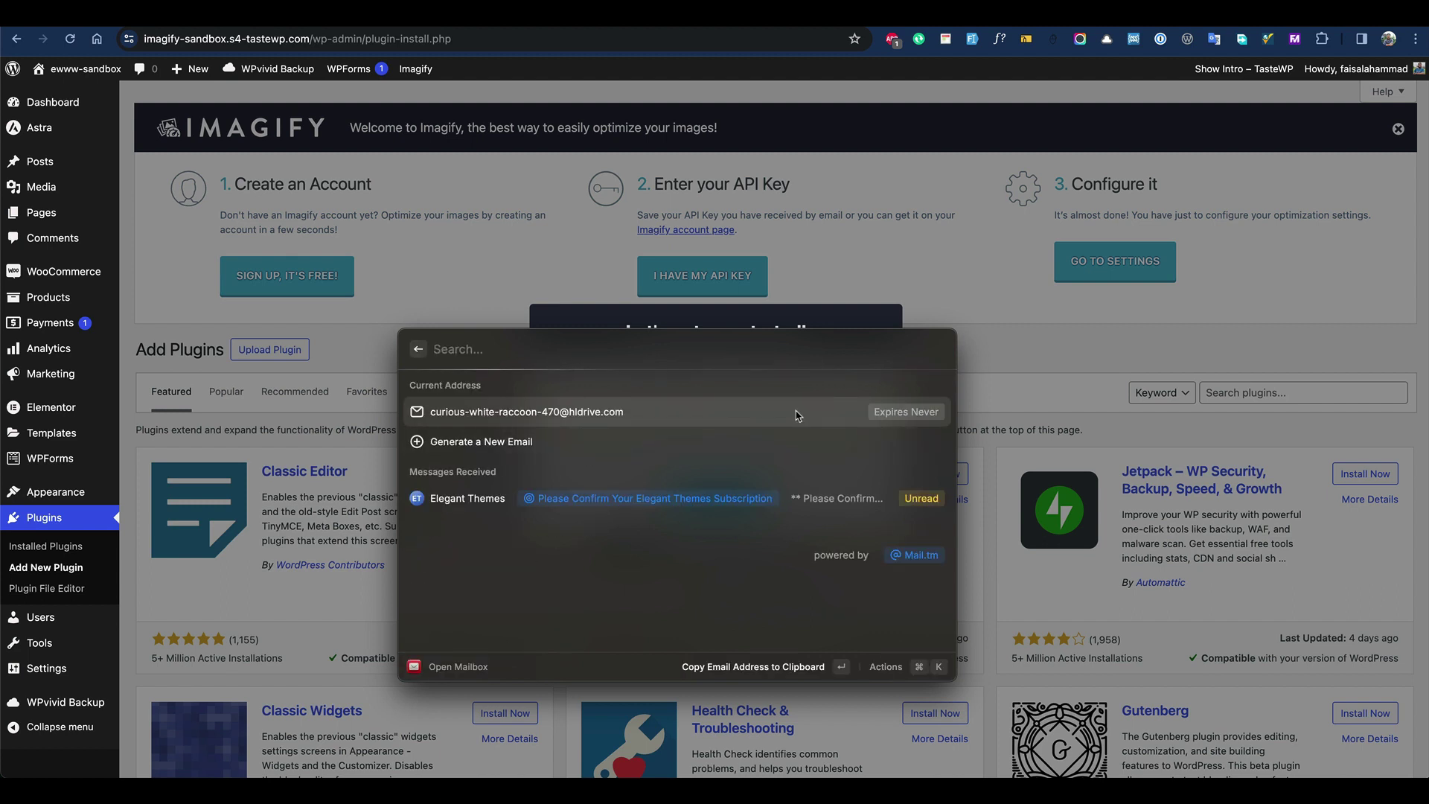
key("Escape")
left_click(608, 463)
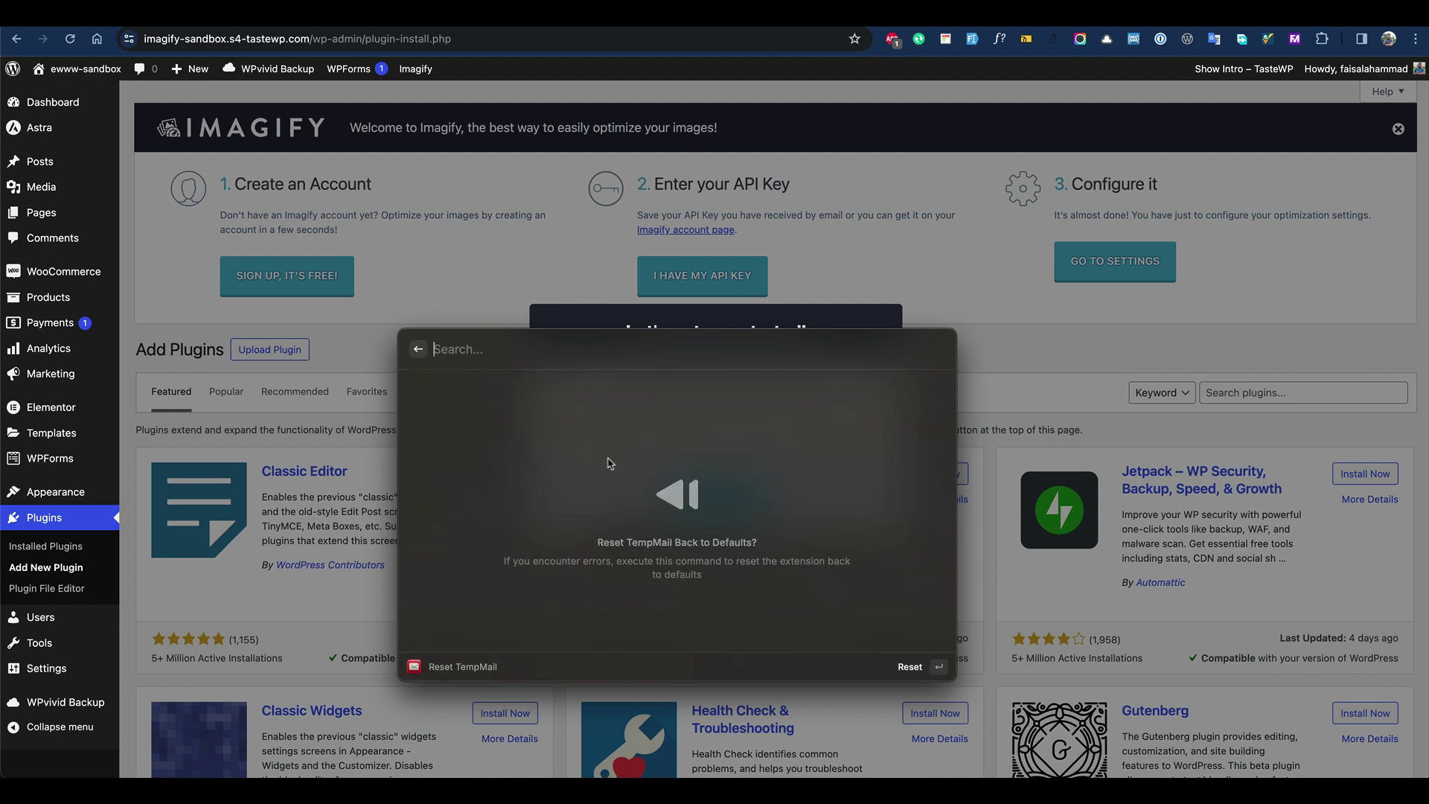
left_click(909, 666)
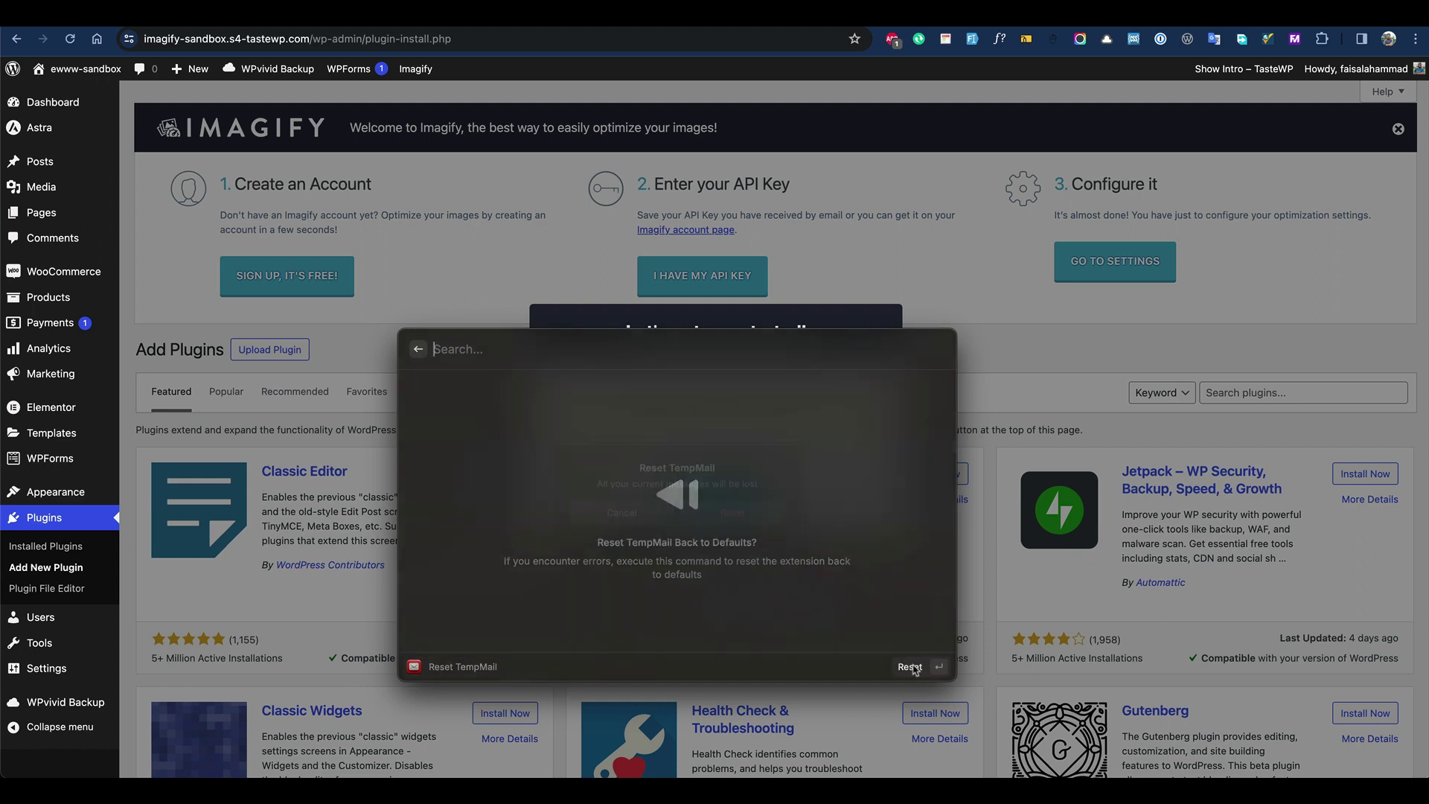
left_click(732, 512)
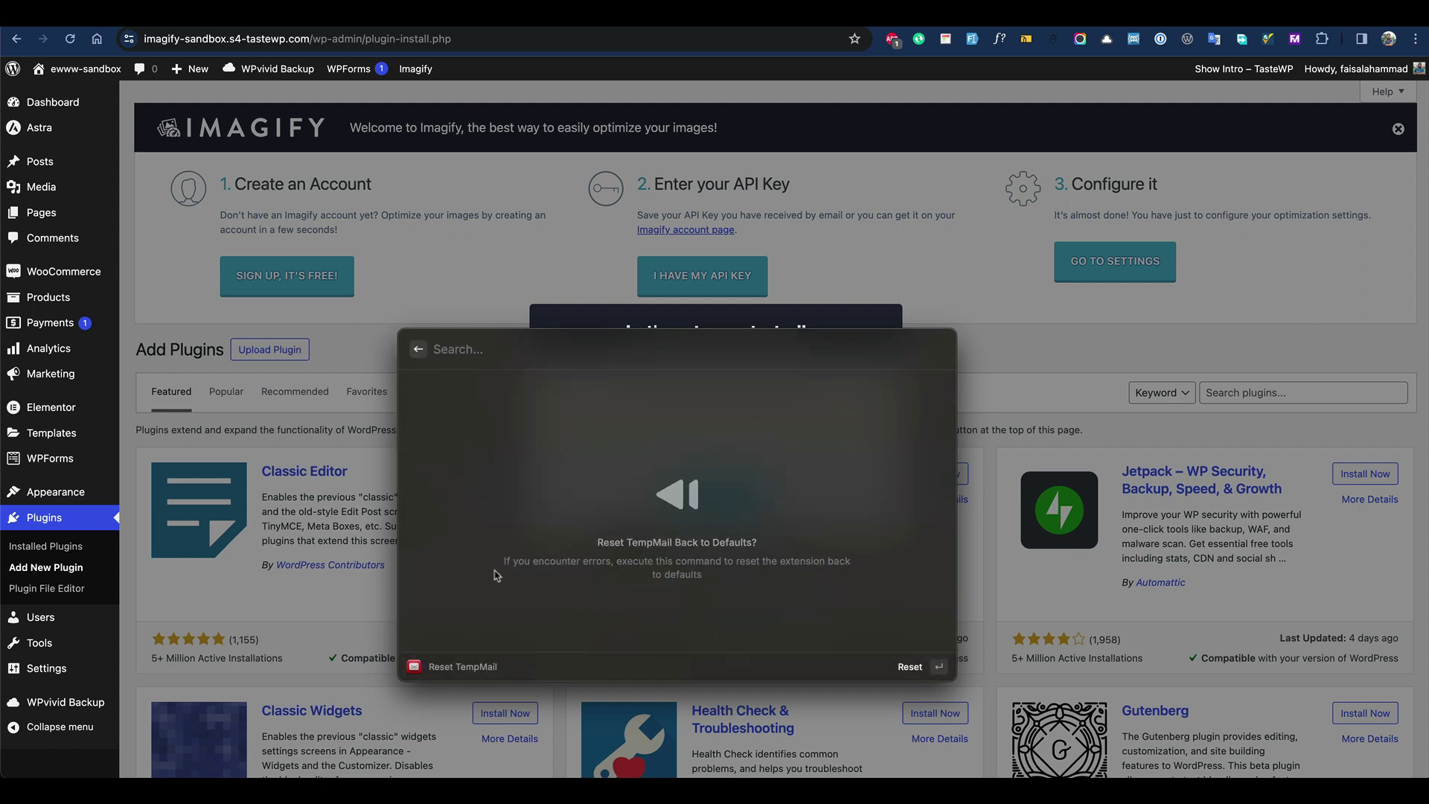
left_click(418, 349)
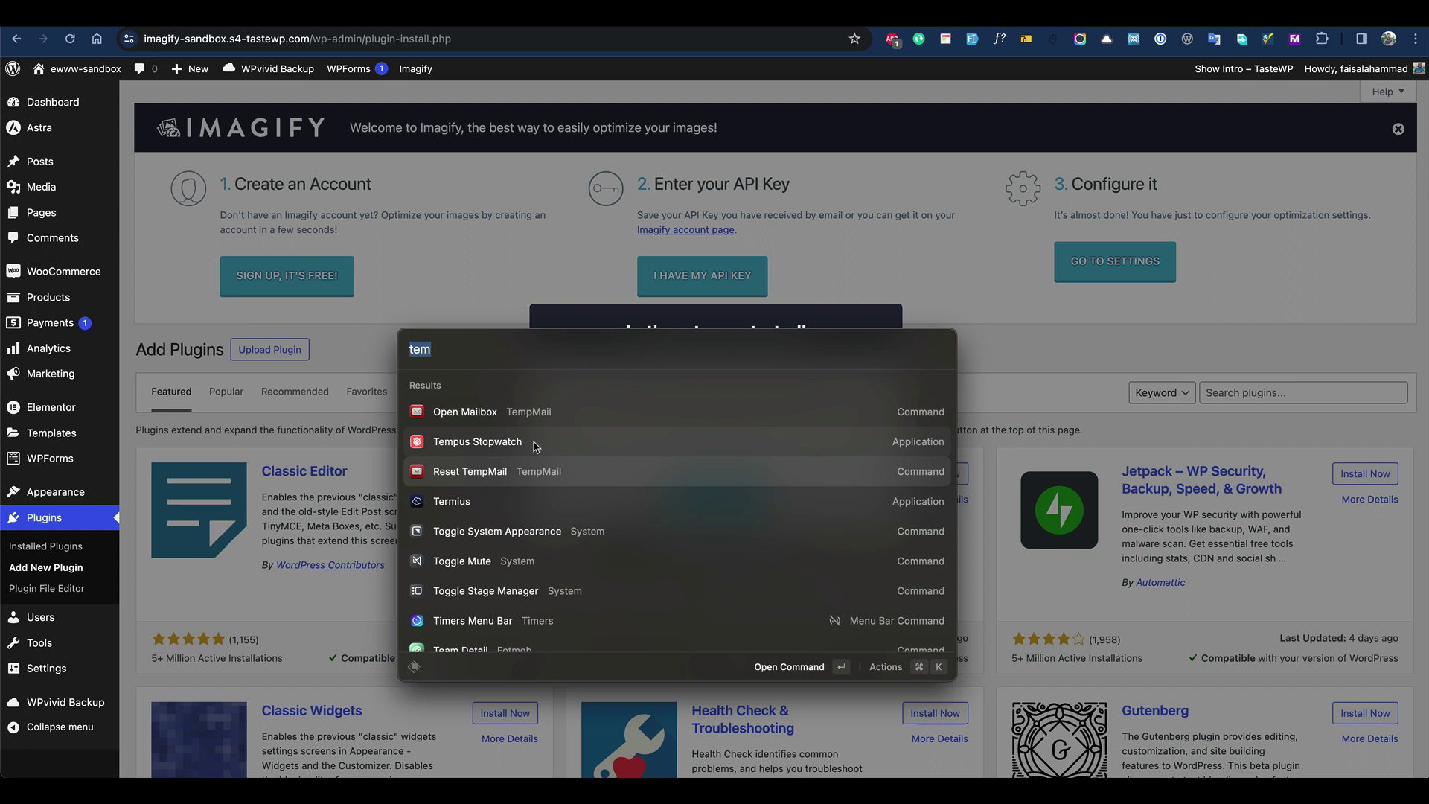
left_click(508, 415)
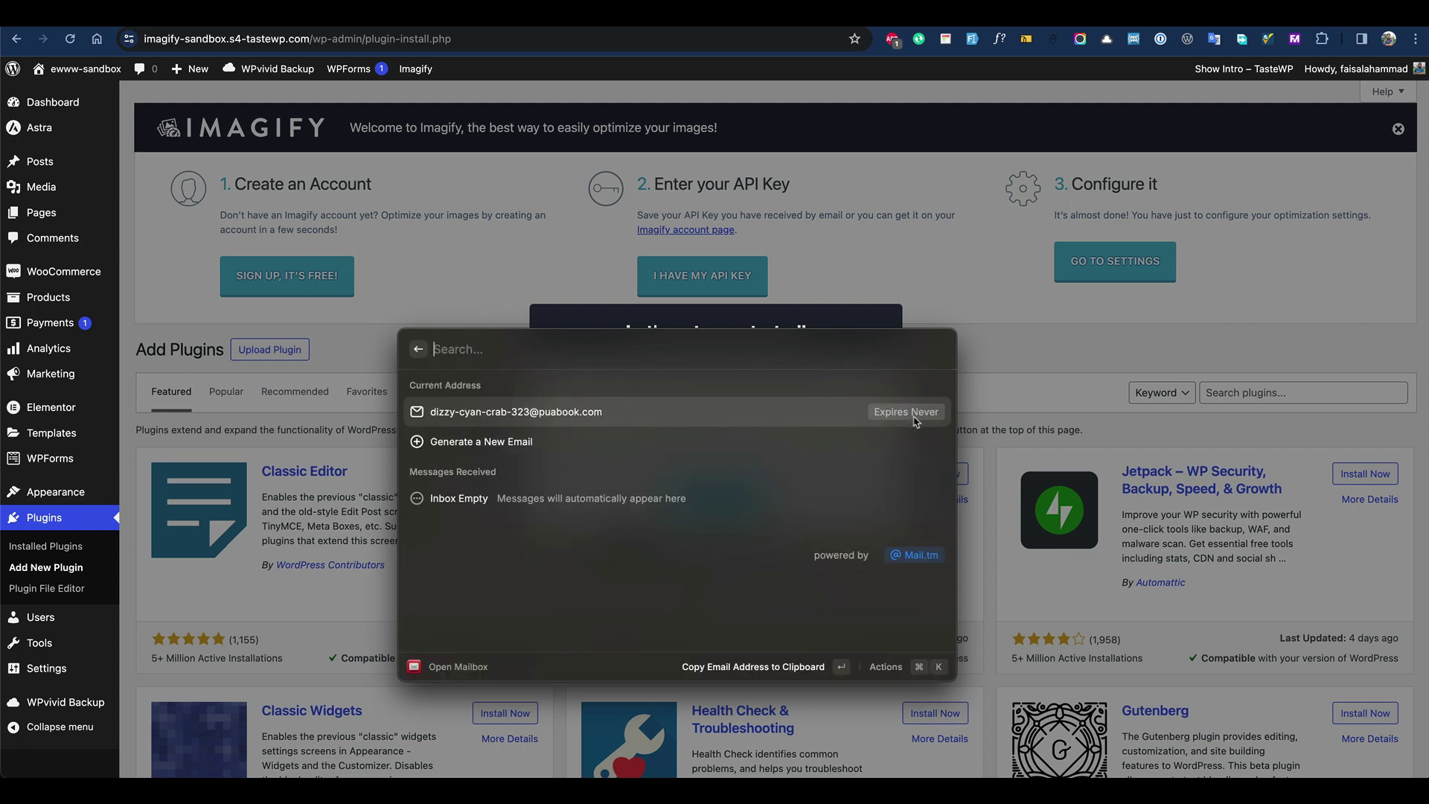
Sign up for Imagify with the pasted temporary email, then open the API key dialog.
left_click(798, 670)
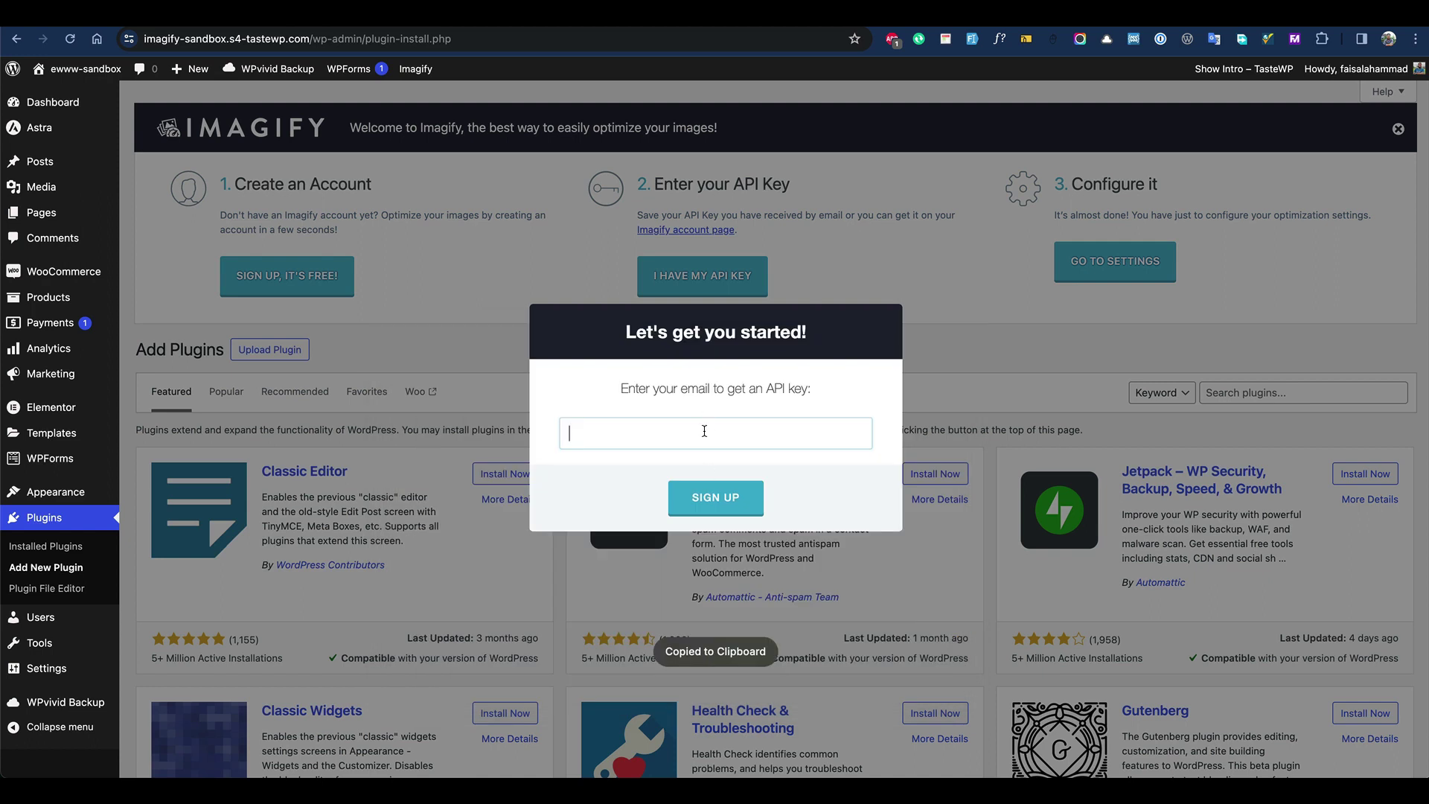
key("super+v")
left_click(749, 483)
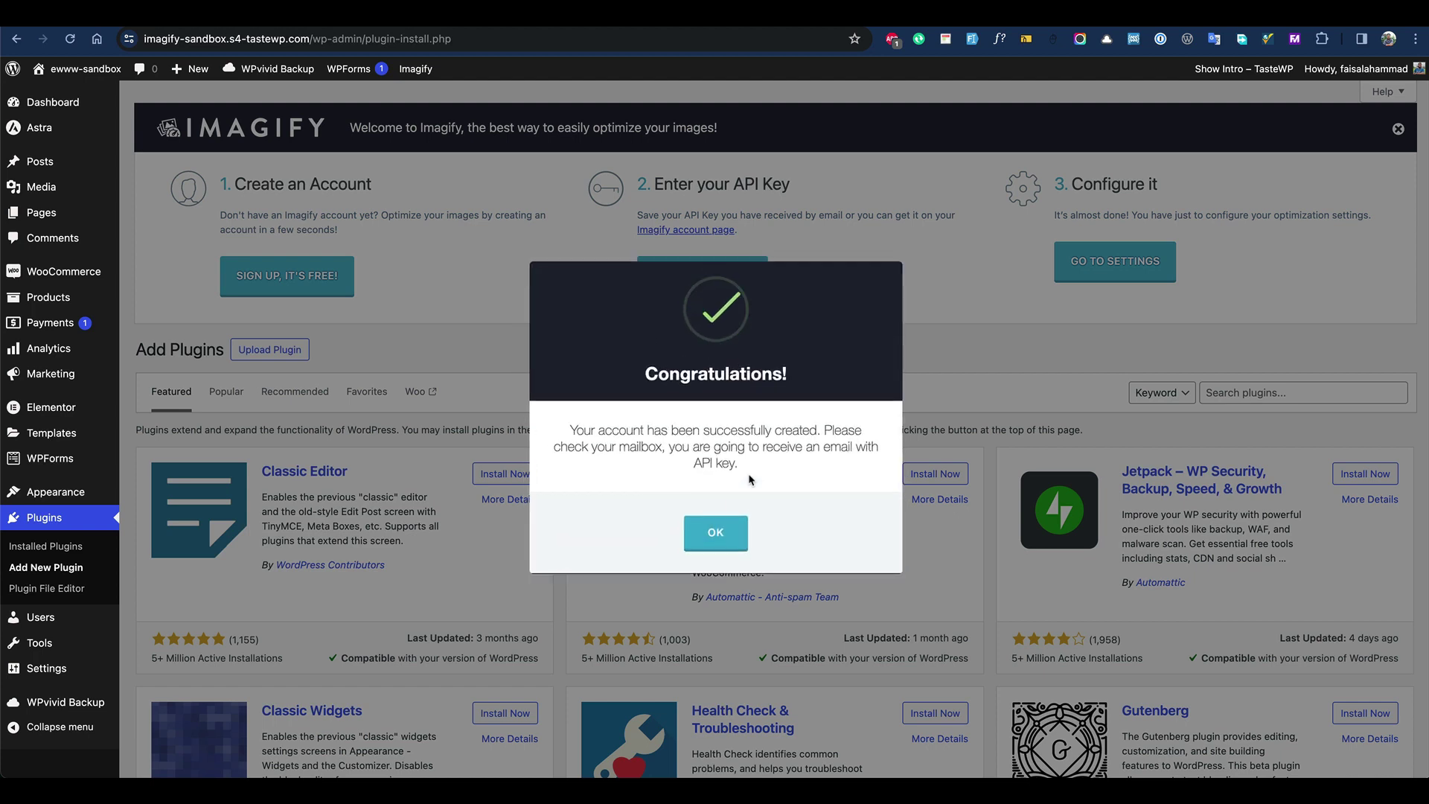
left_click(716, 533)
left_click(740, 289)
Open the TempMail mailbox in Raycast and reload the extension after its error.
key("alt+space")
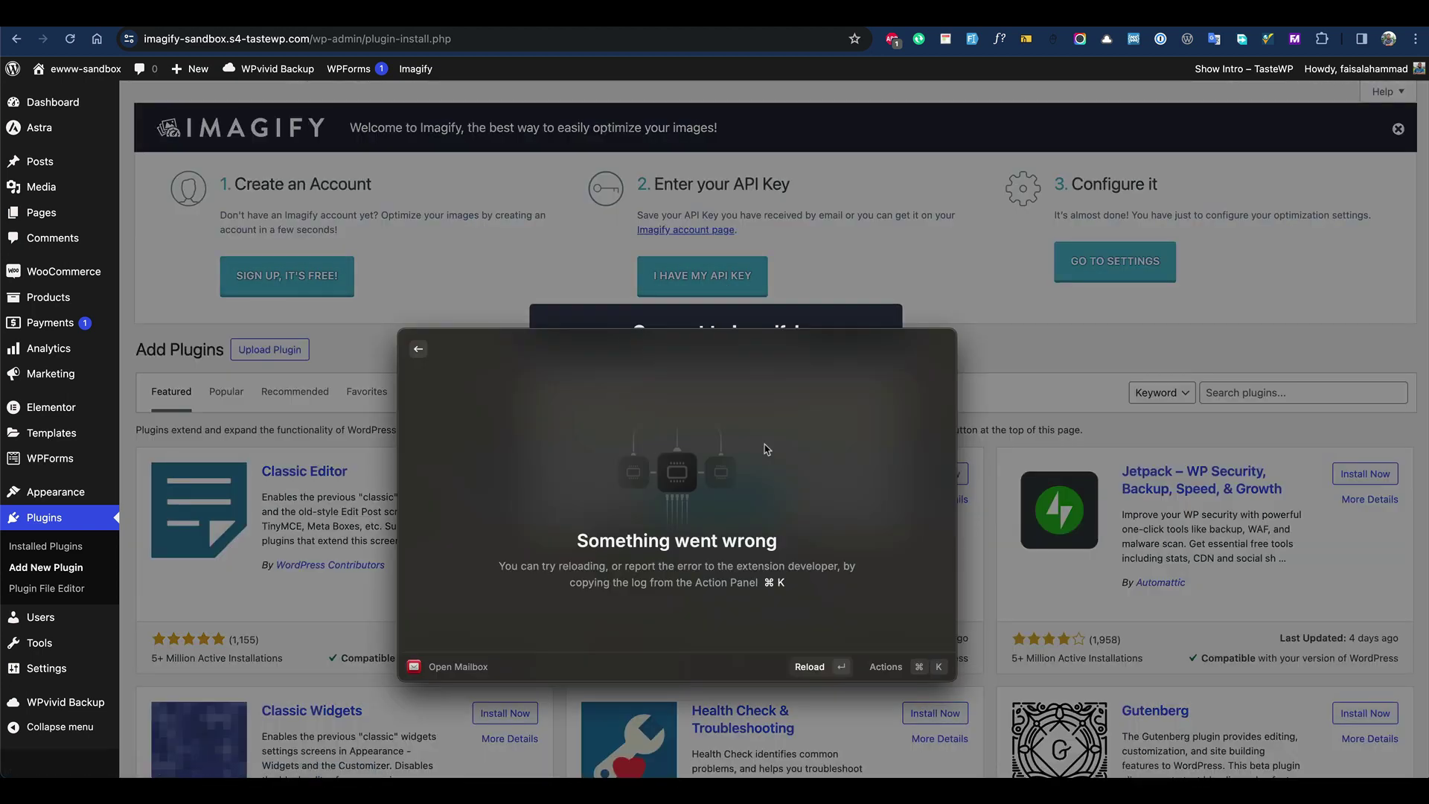
key("Escape")
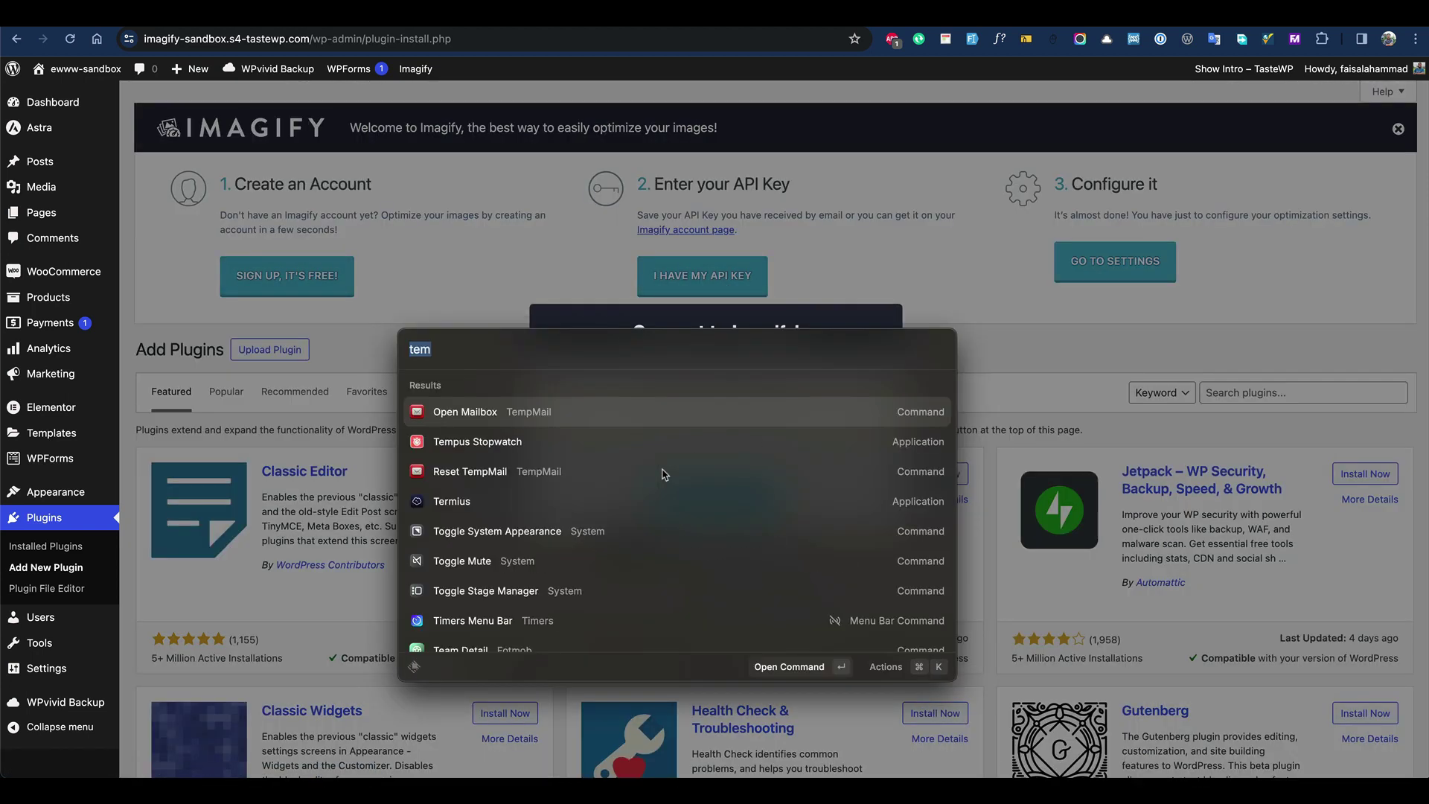
left_click(618, 414)
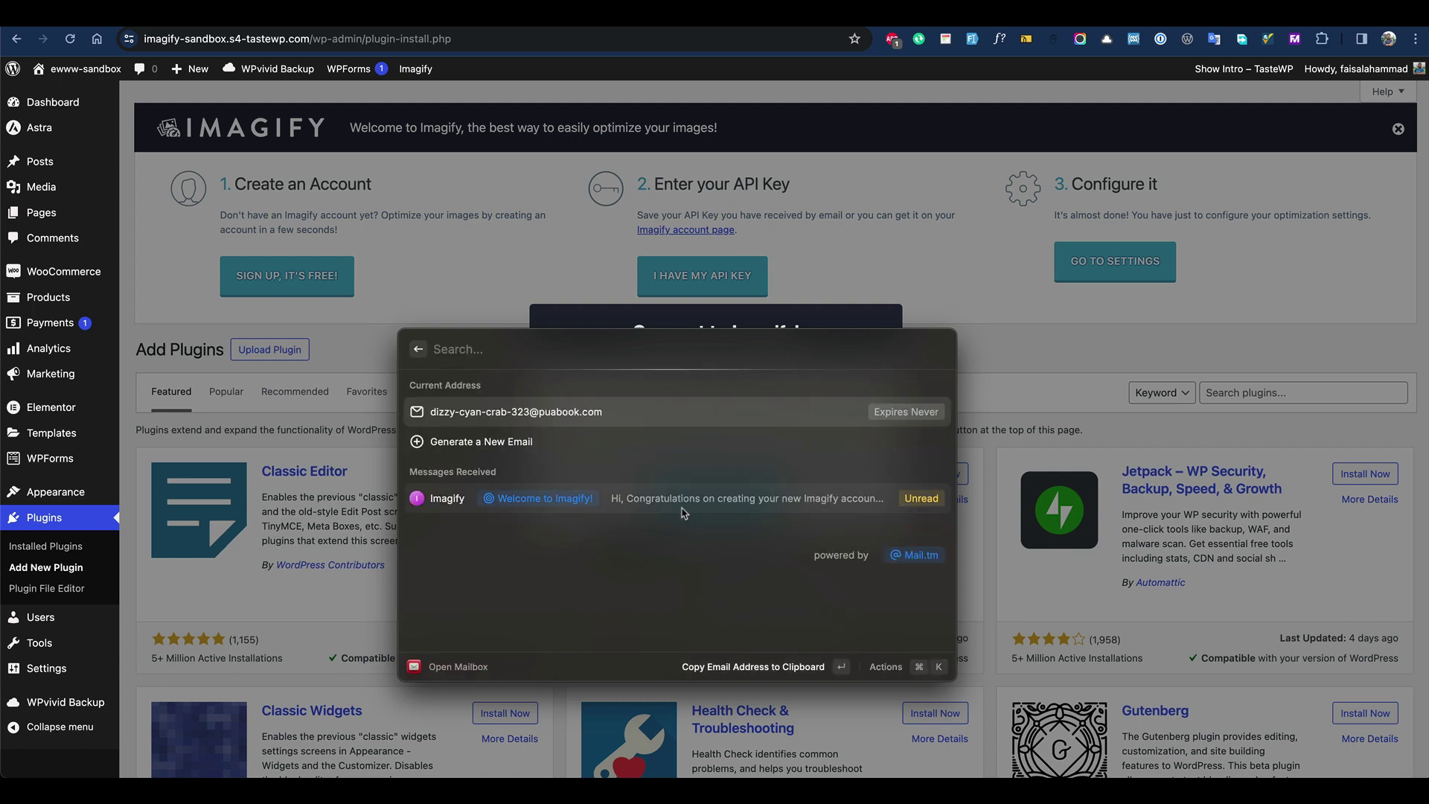
left_click(680, 502)
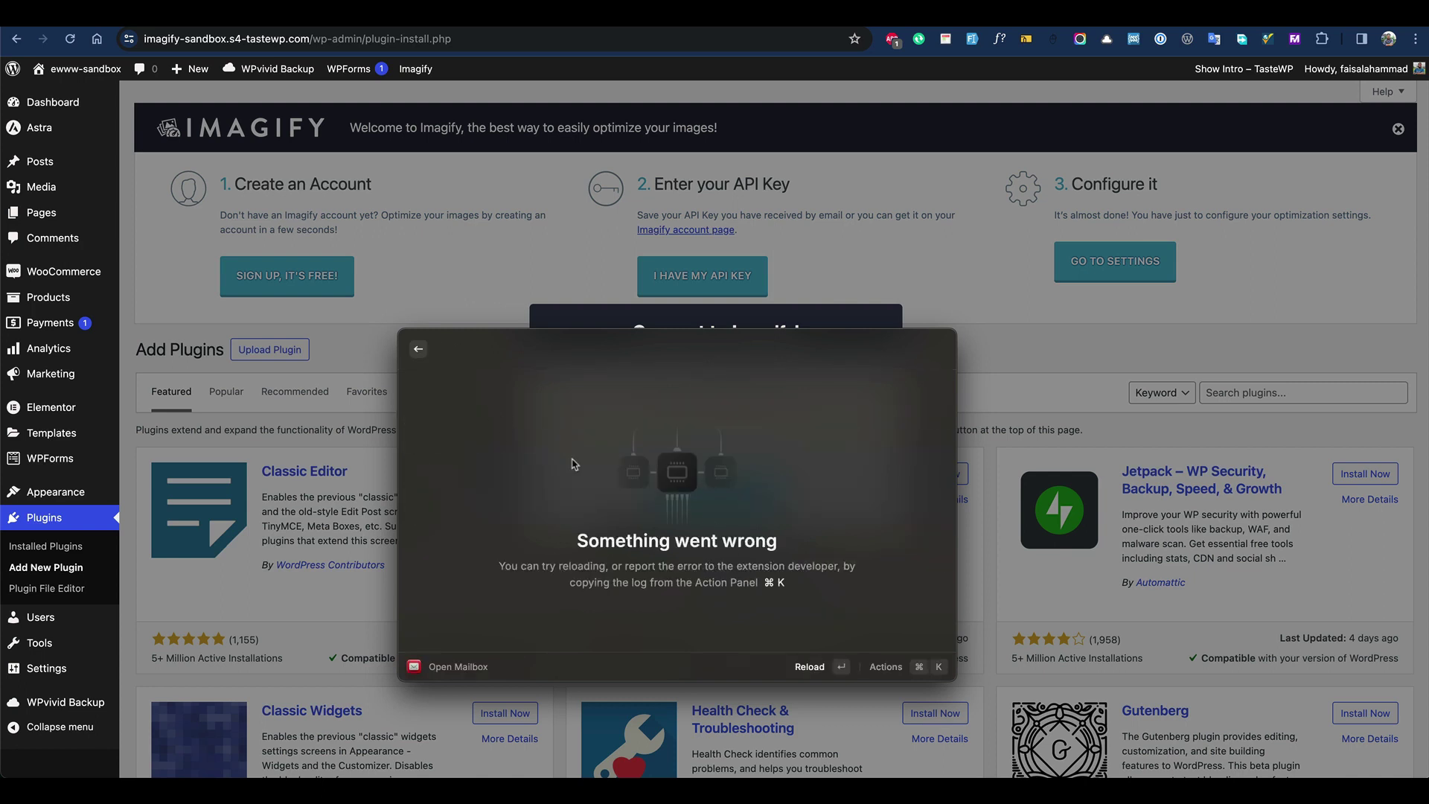
key("super+k")
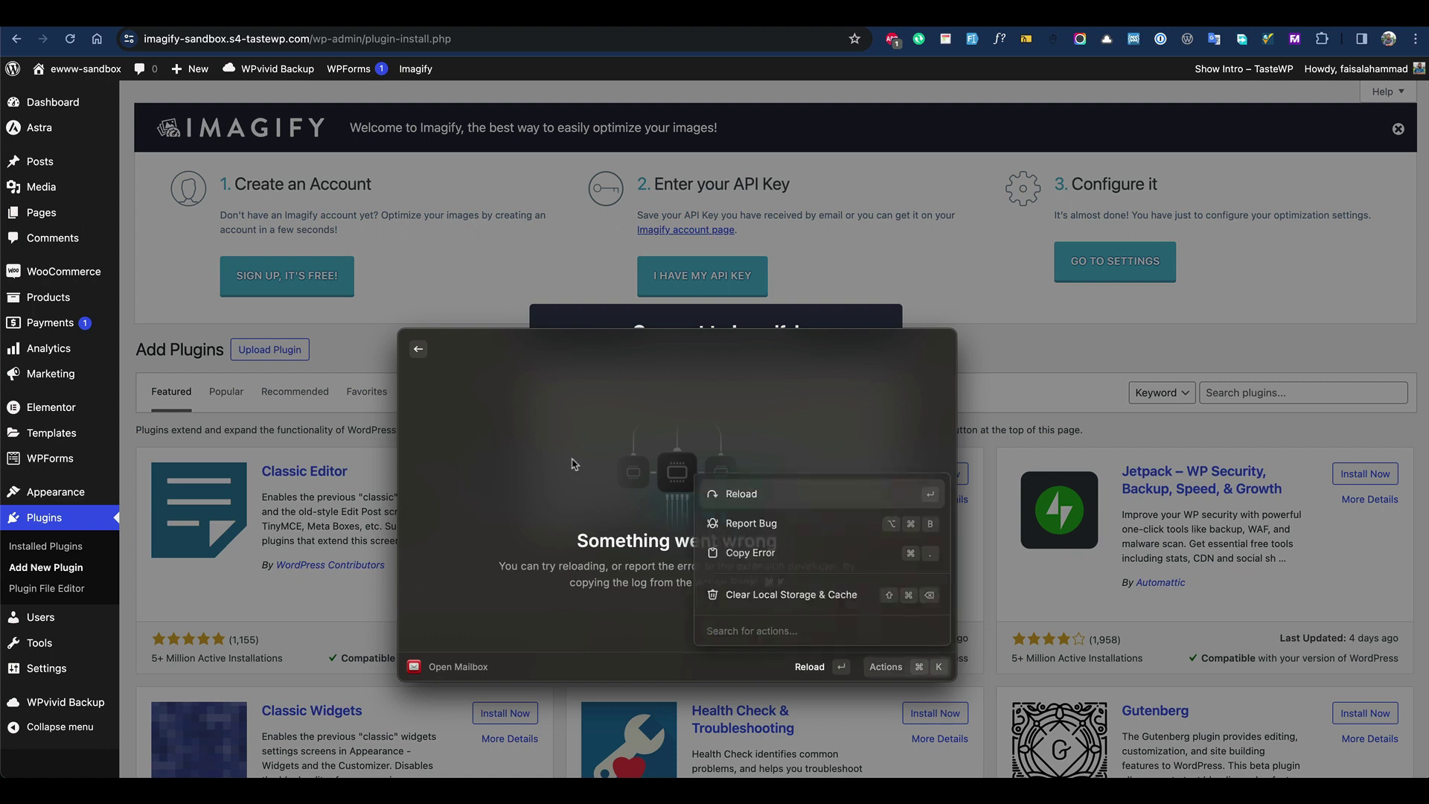
key("Return")
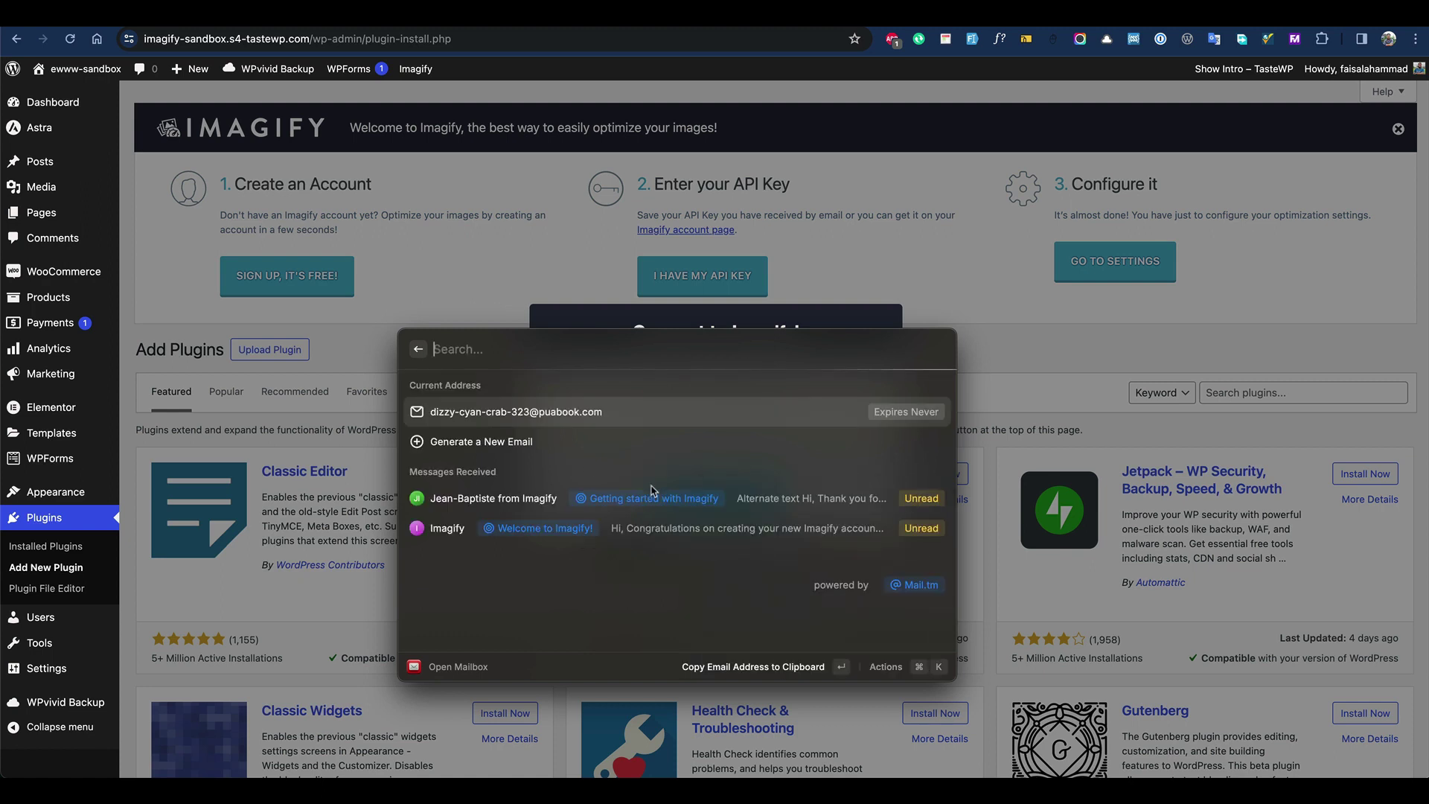
Open the Imagify welcome email, select its API key, and follow the confirmation link.
left_click(741, 538)
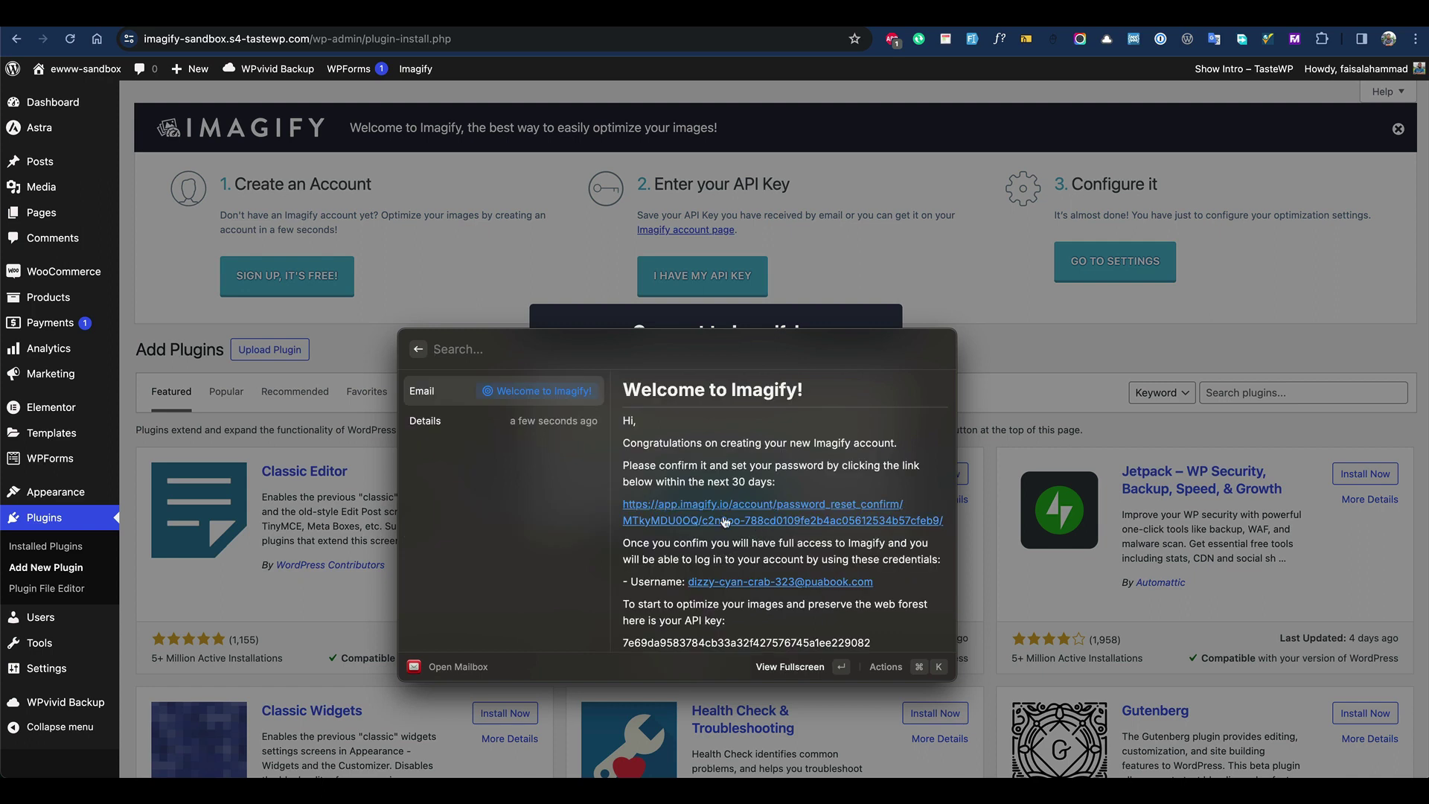
scroll(750, 545, "down", 2)
double_click(755, 582)
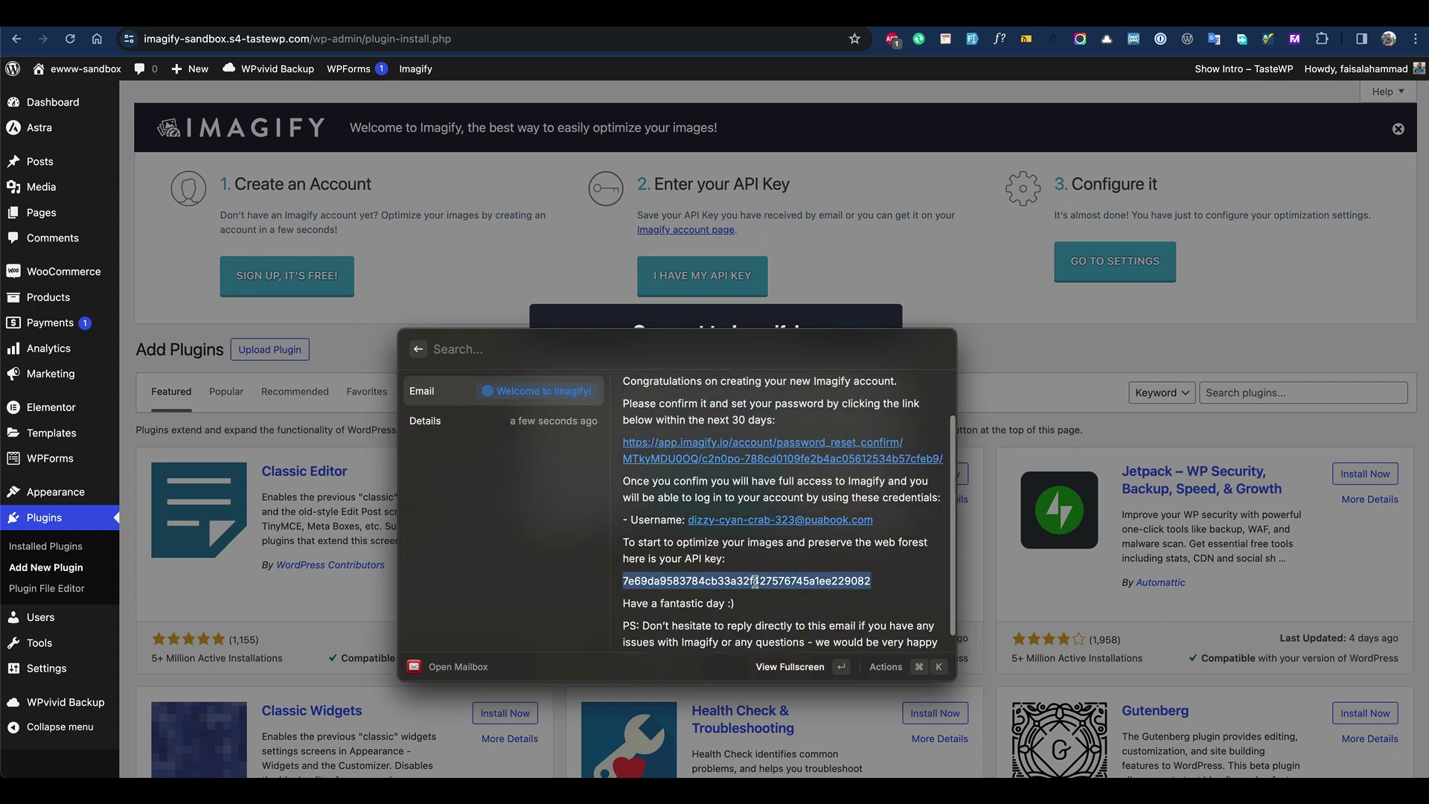
left_click(779, 459)
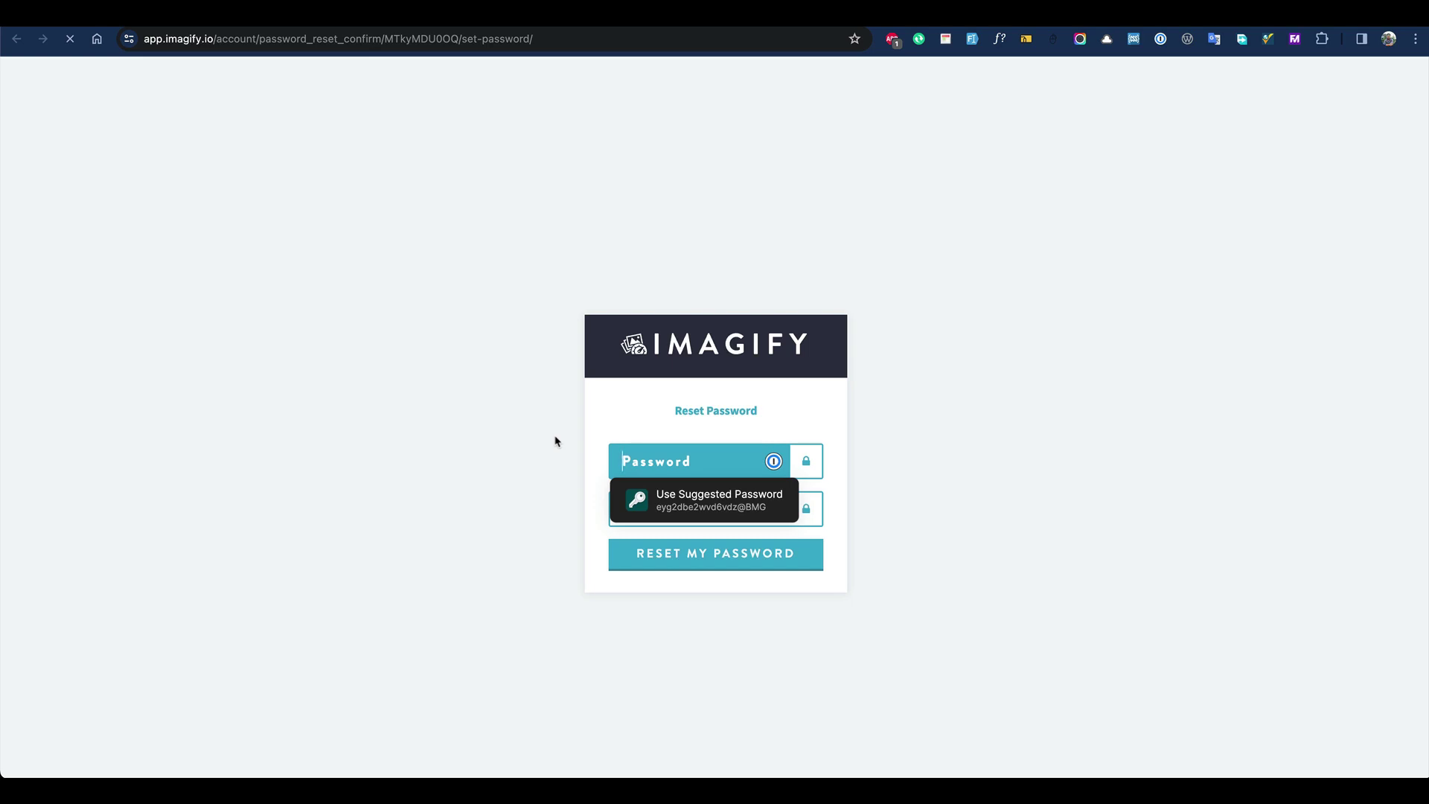
Submit 1Password's suggested password as the new Imagify account password.
key("Return")
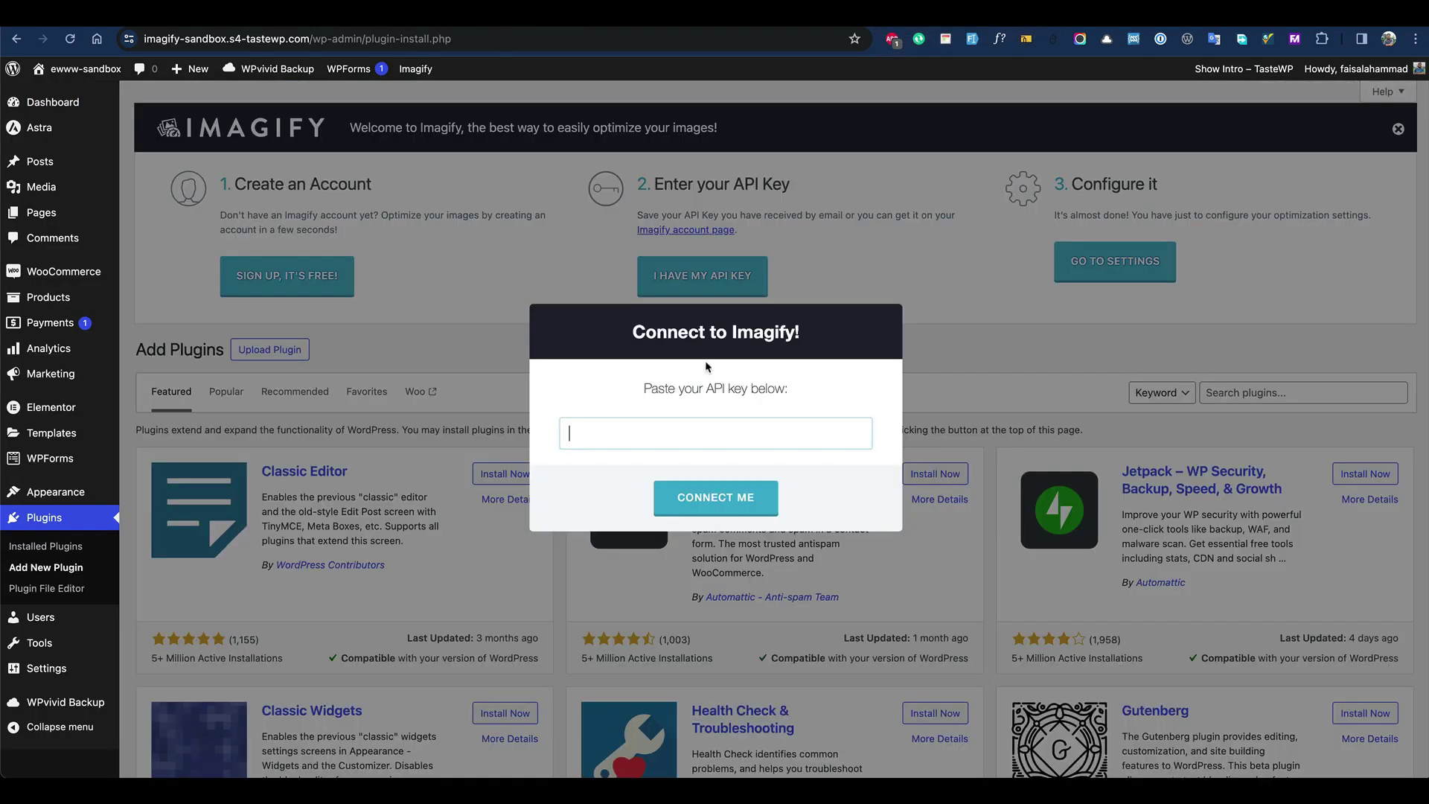
Connect Imagify with the pasted API key and turn off original-image backups in settings.
key("super+v")
key("Return")
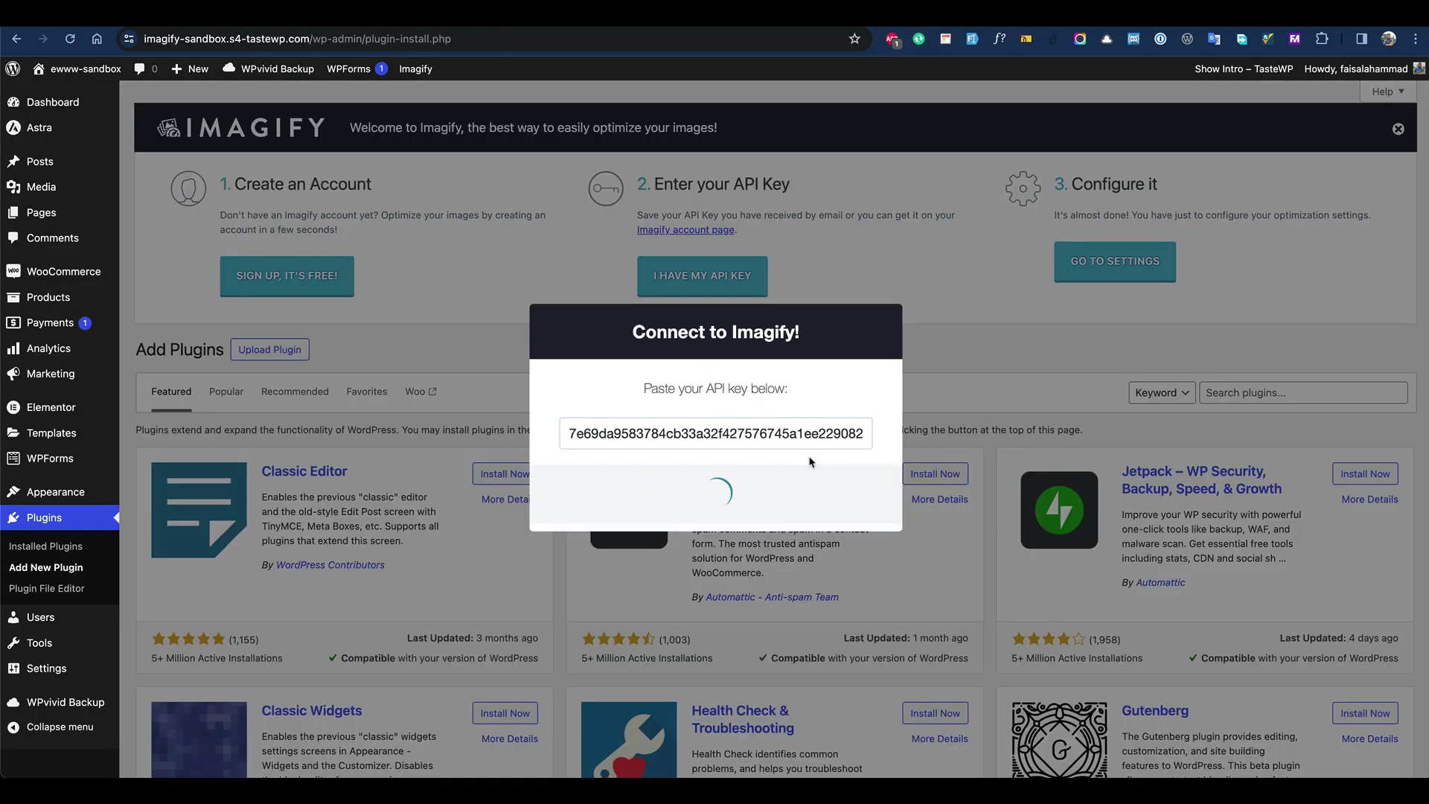
left_click(718, 518)
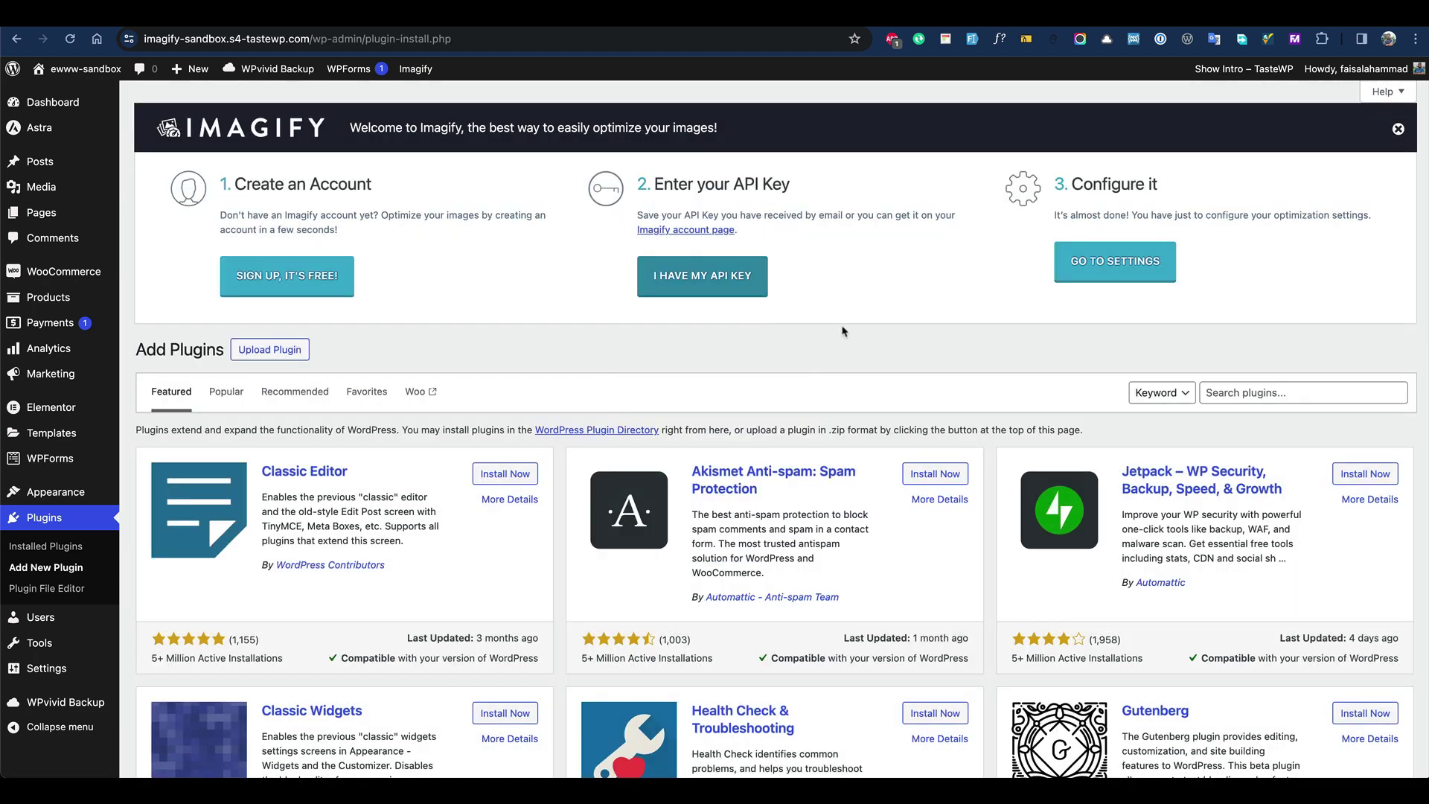
left_click(1071, 279)
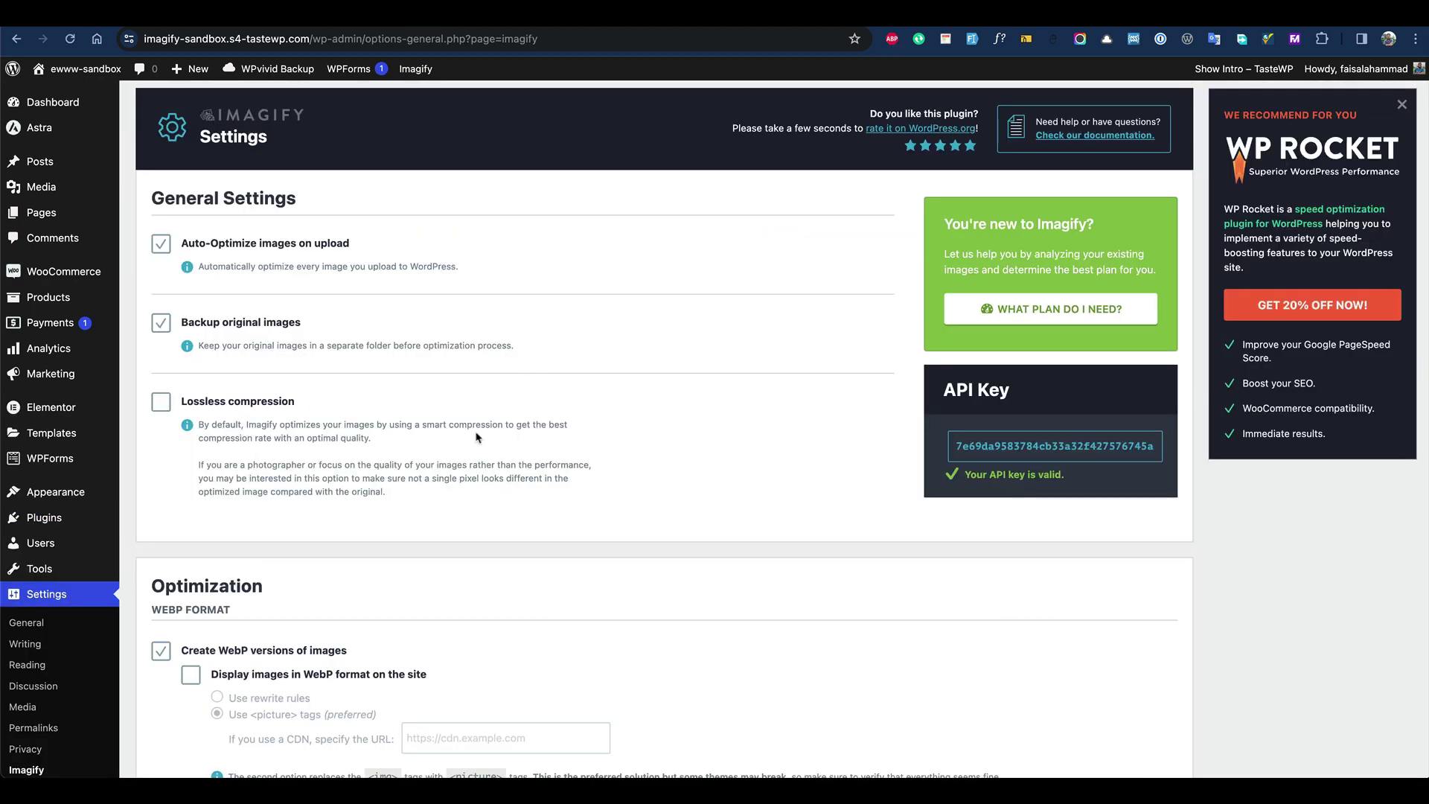
left_click(257, 324)
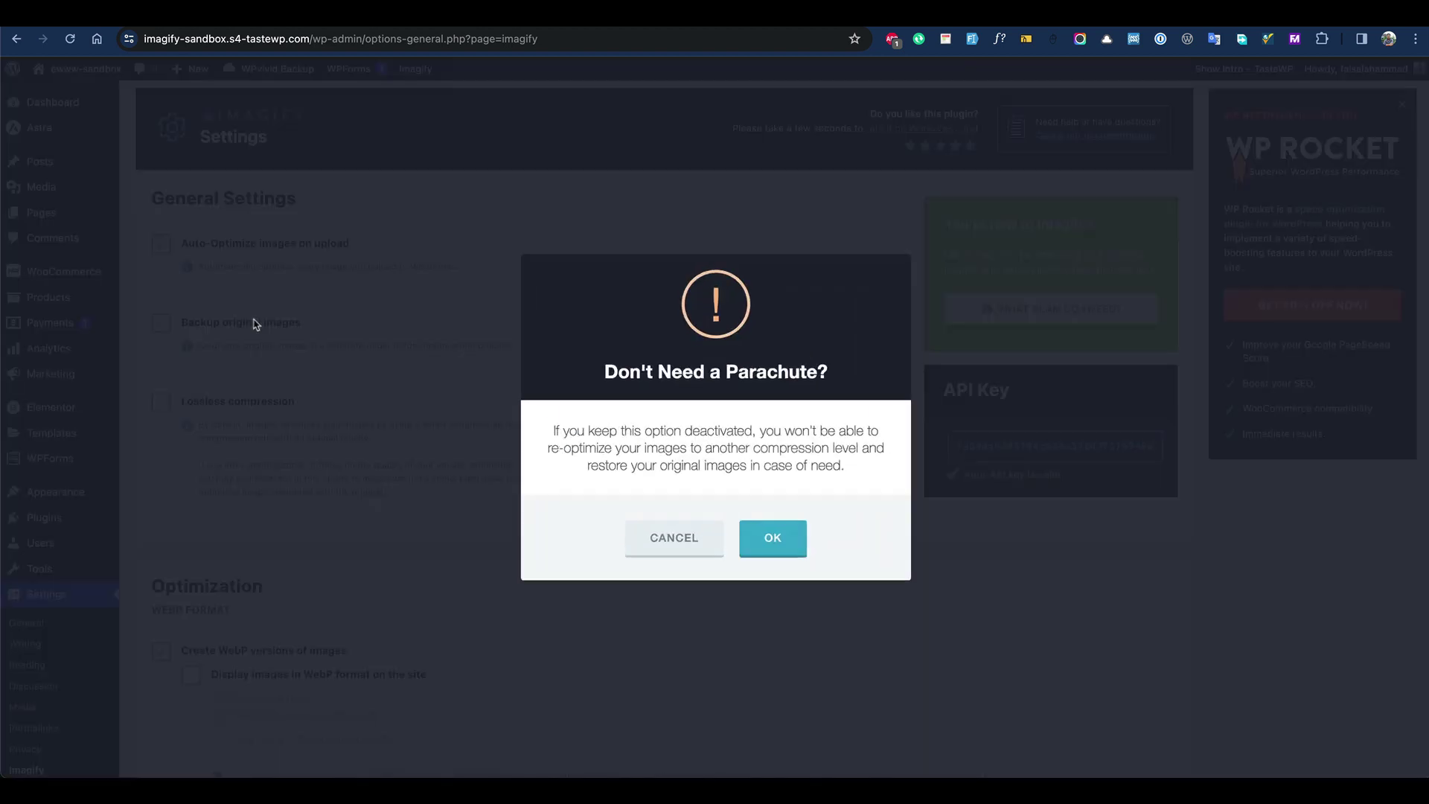
left_click(767, 530)
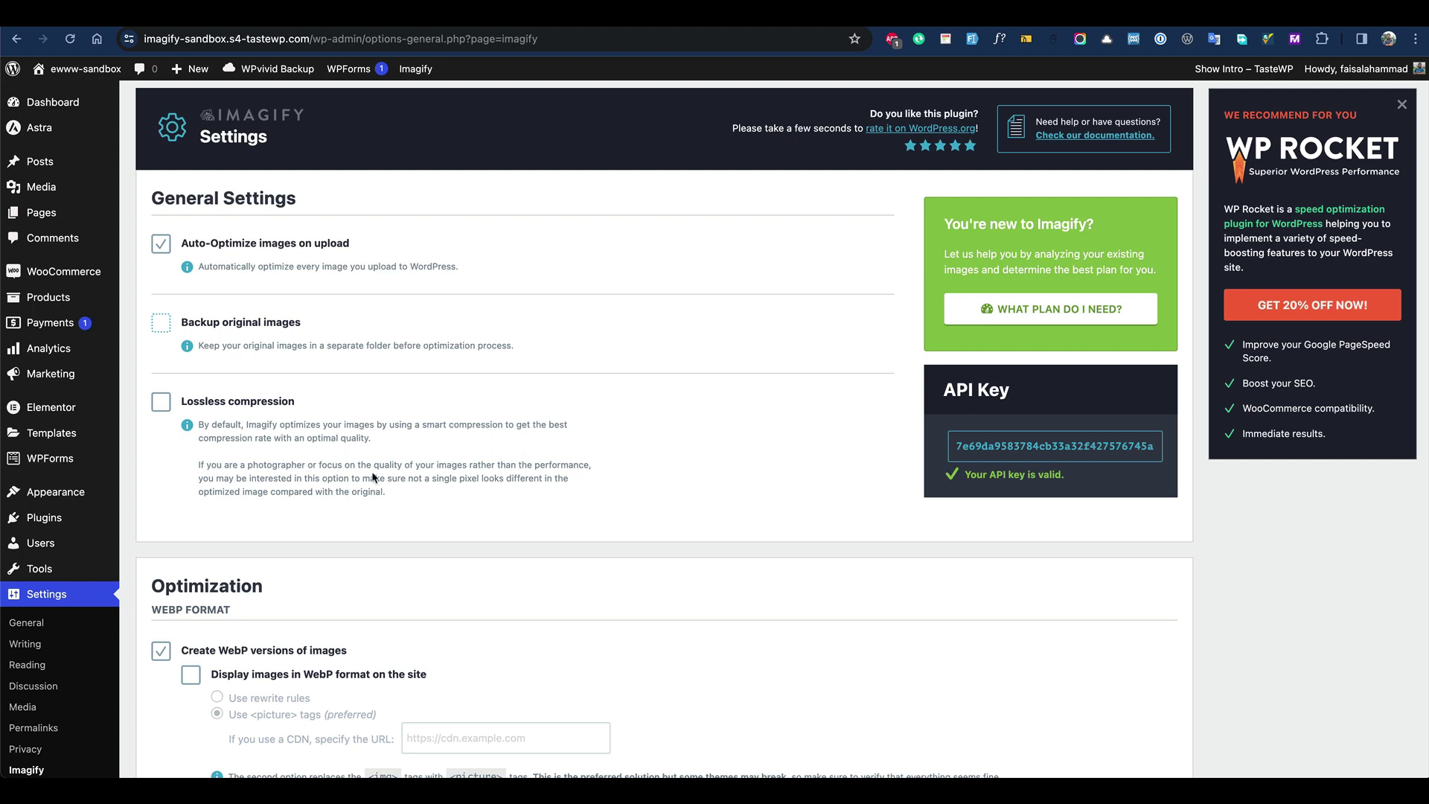
Enable Display images in WebP format and save the Imagify settings.
scroll(312, 517, "down", 6)
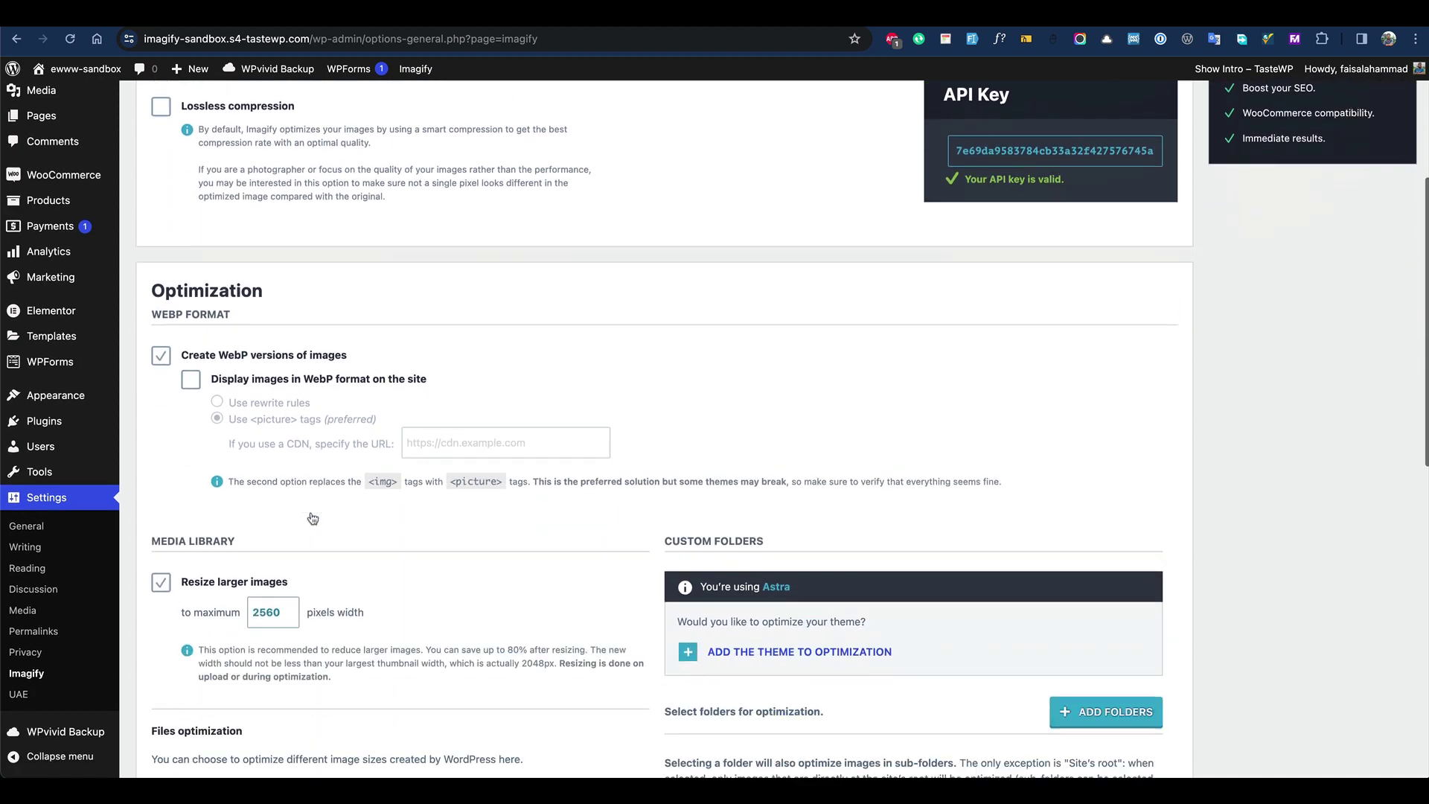
scroll(398, 445, "down", 1)
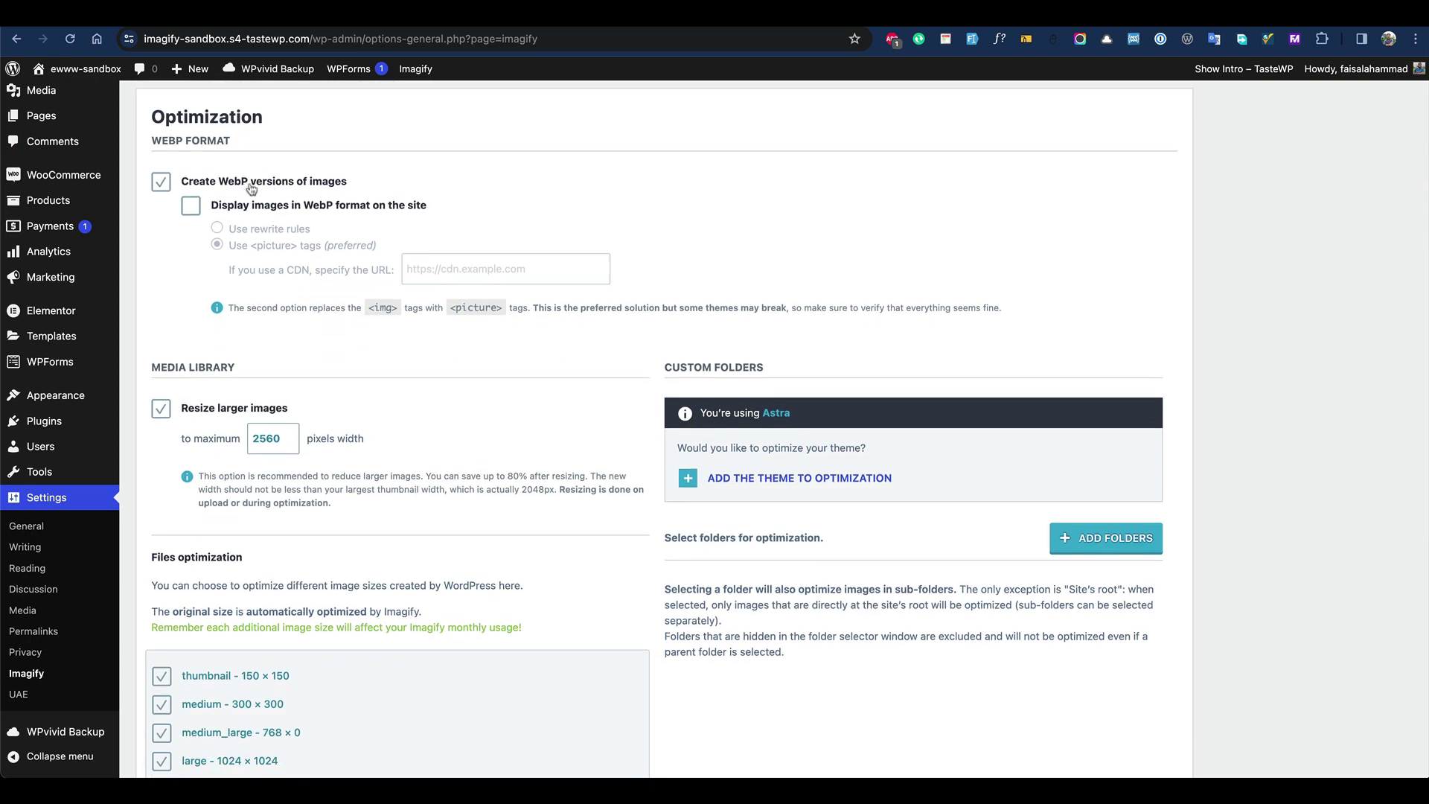
scroll(381, 414, "down", 1)
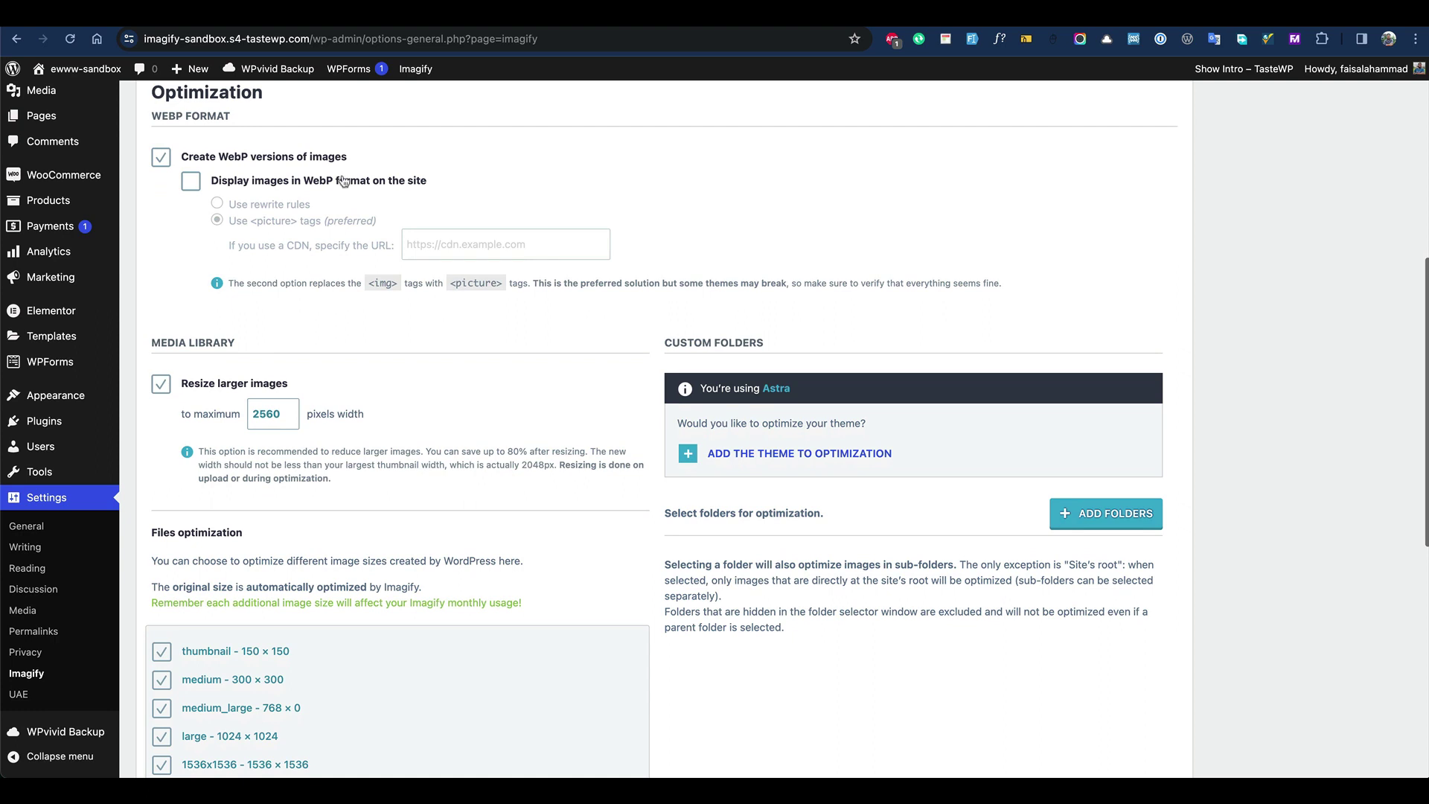
left_click(342, 181)
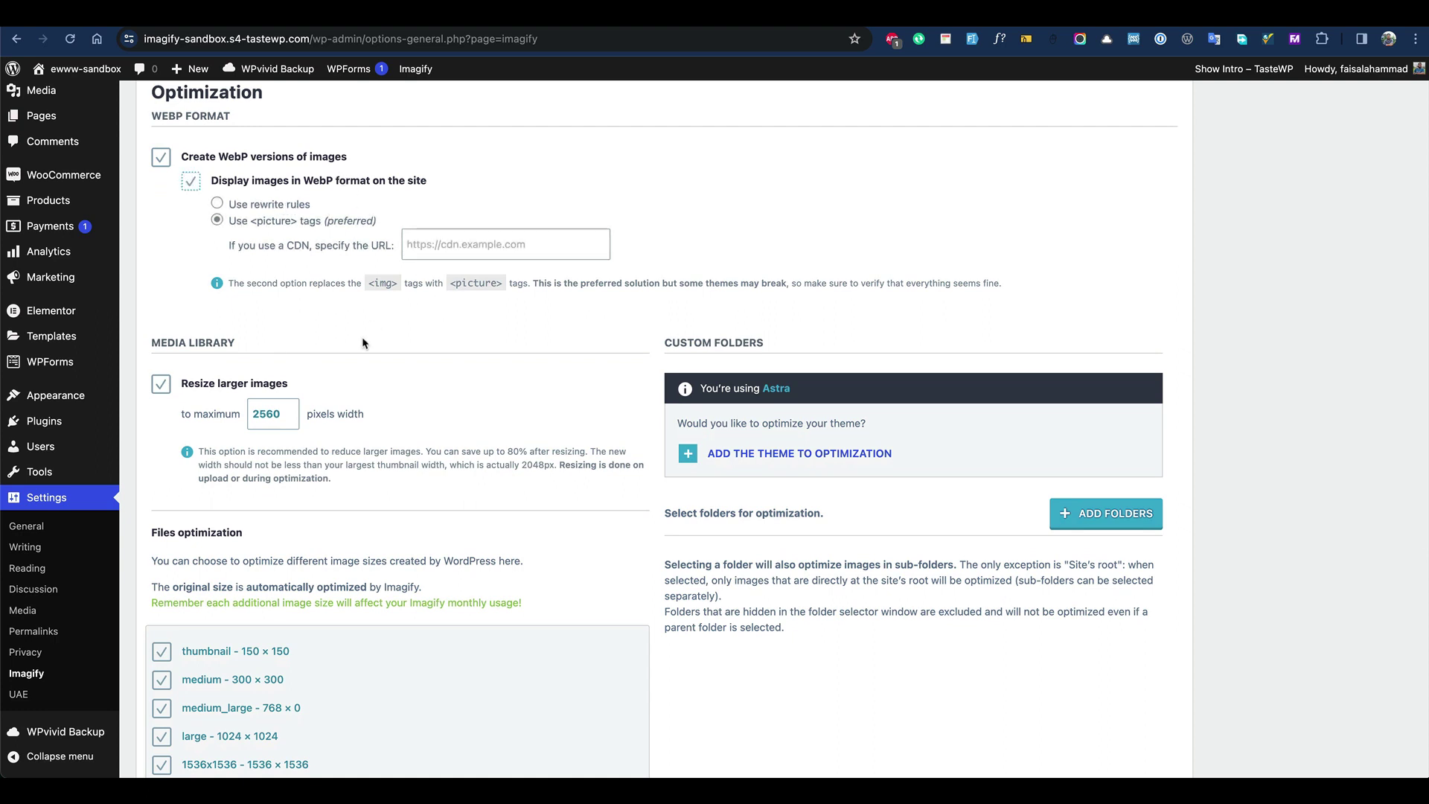
scroll(362, 343, "down", 3)
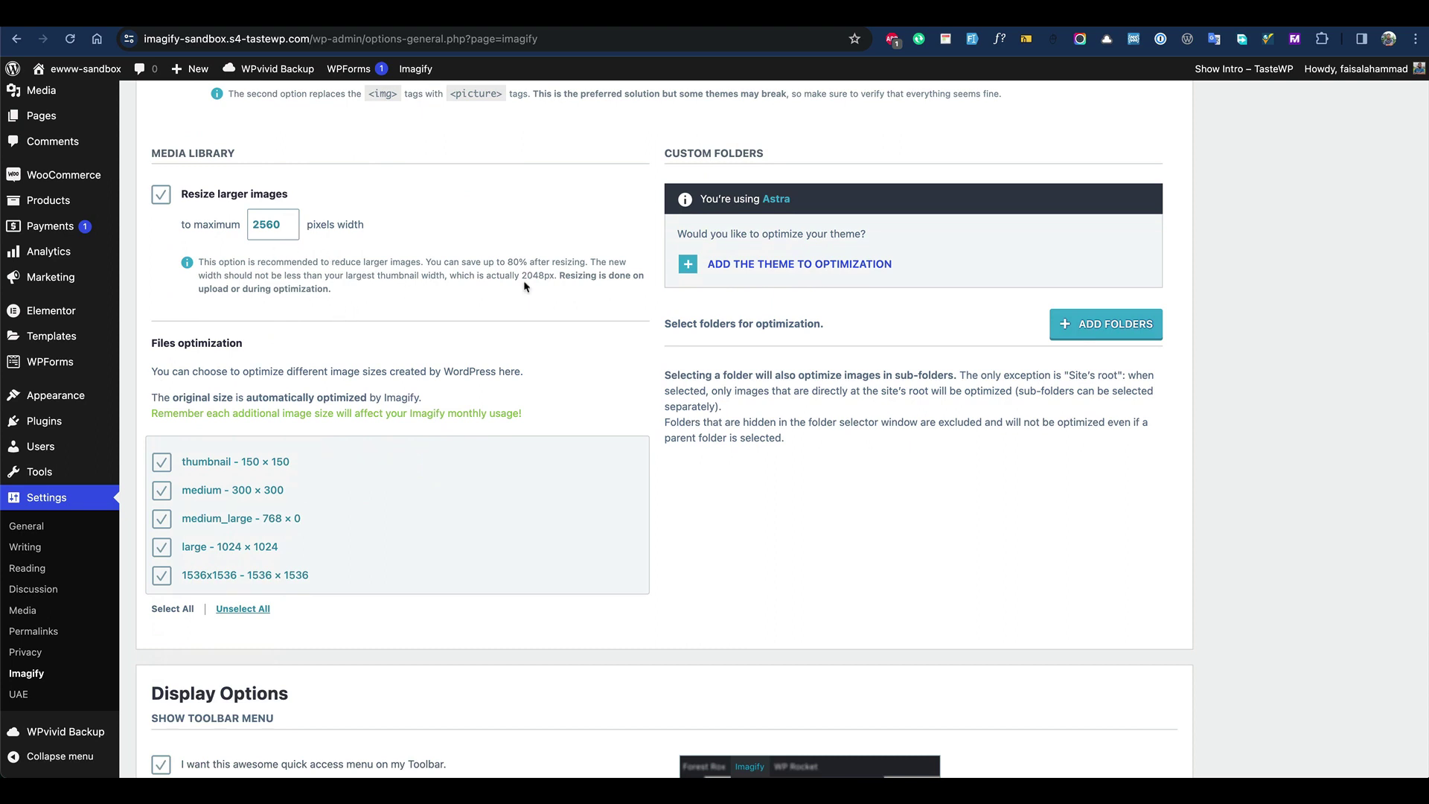
scroll(297, 450, "down", 3)
scroll(305, 350, "down", 2)
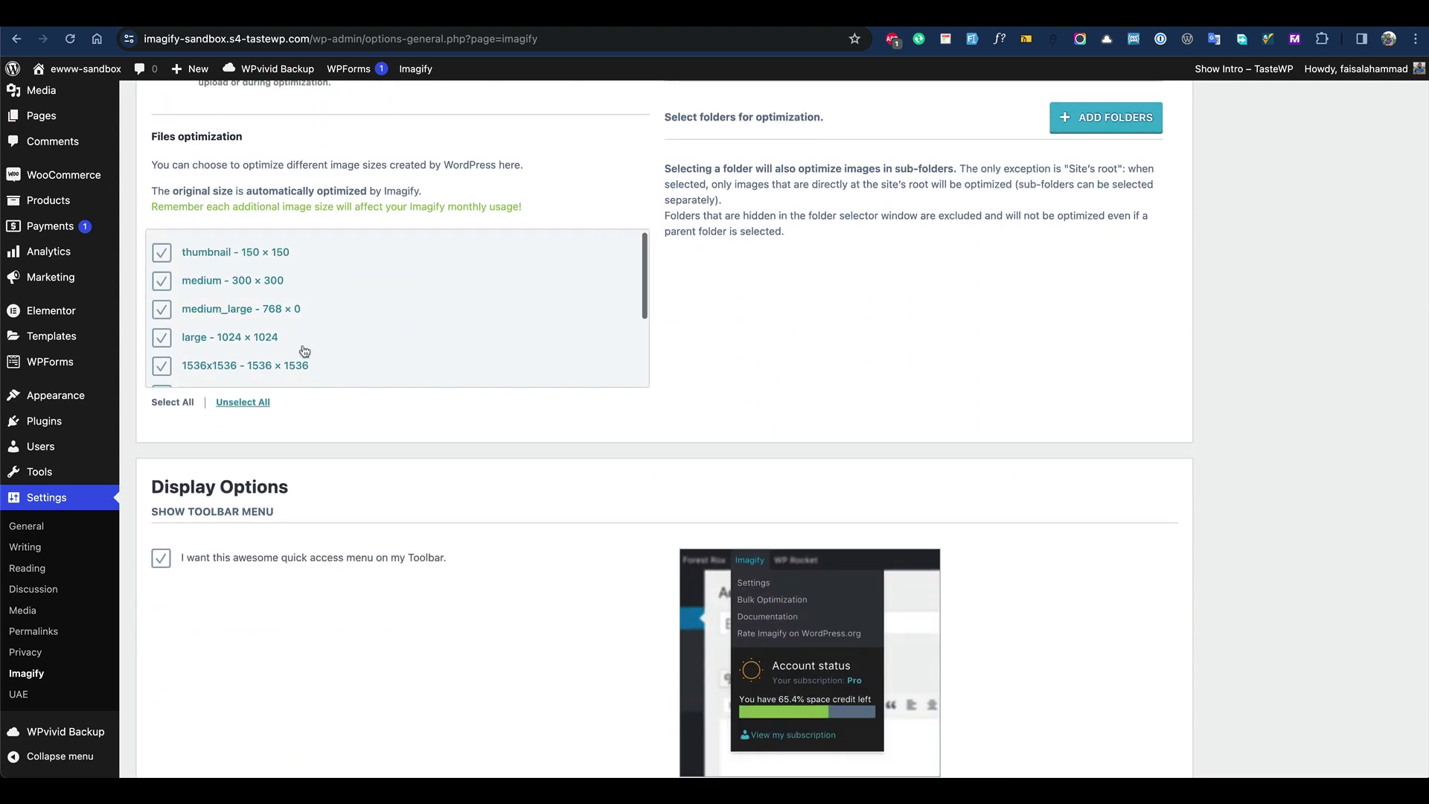
scroll(302, 342, "up", 7)
scroll(446, 437, "down", 5)
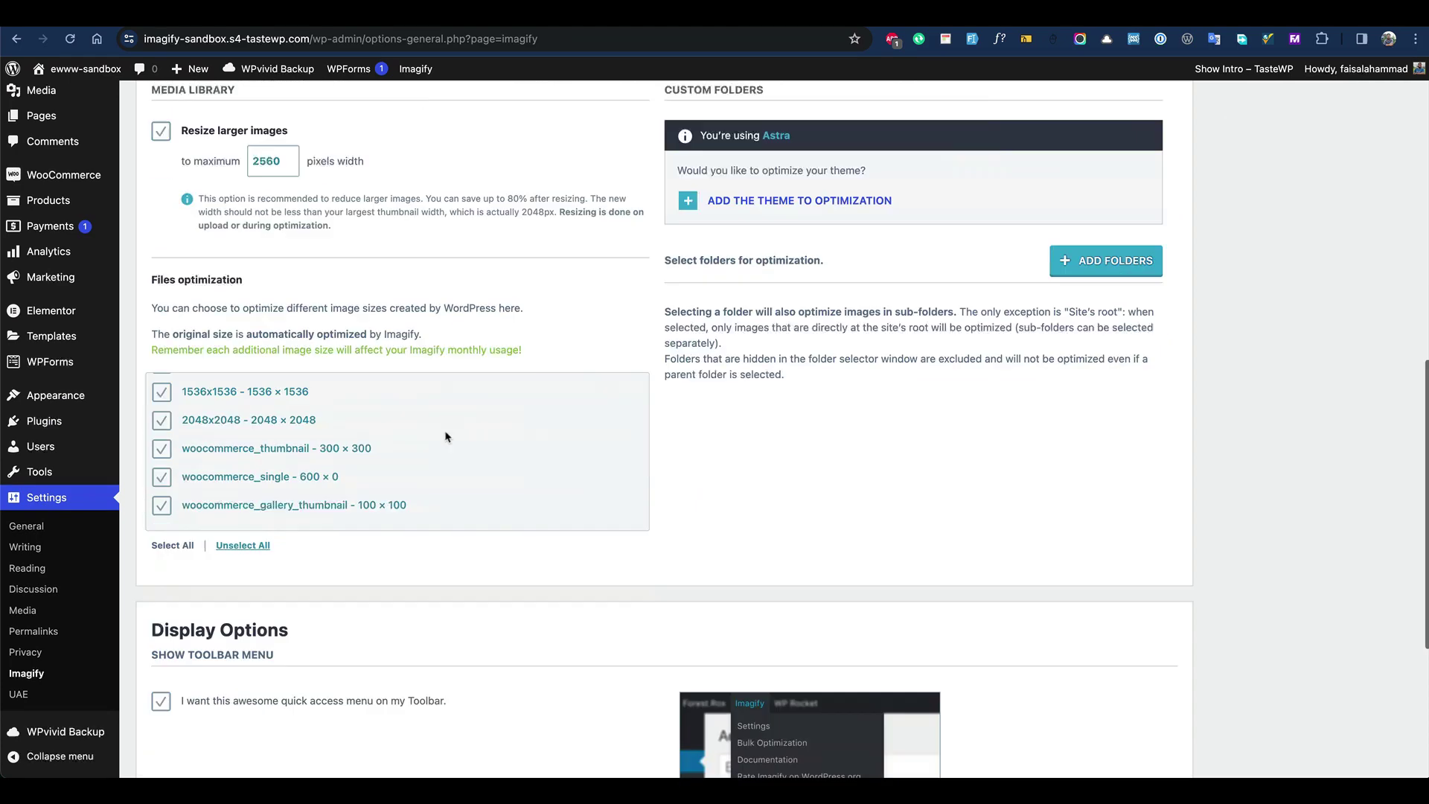
scroll(376, 450, "down", 5)
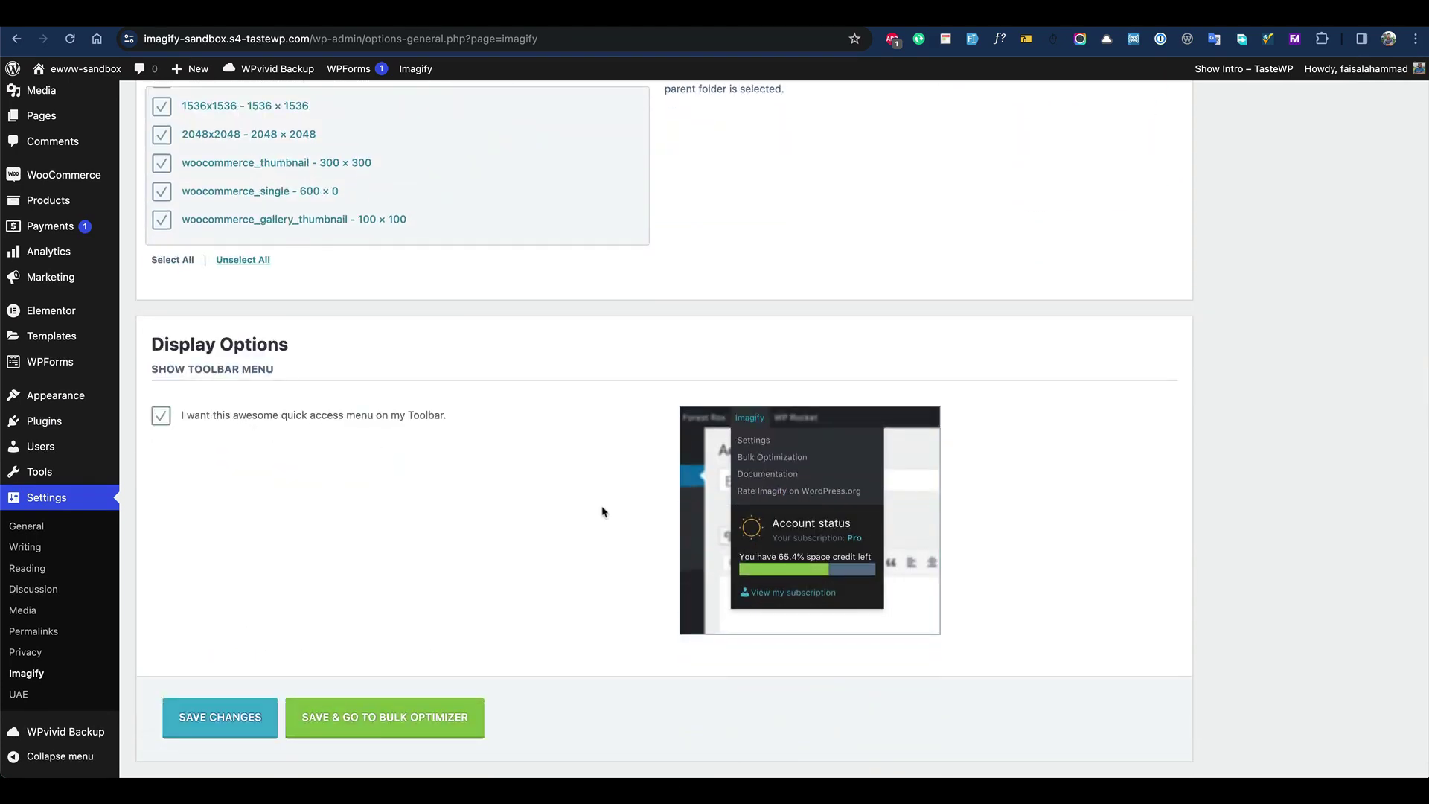
scroll(525, 588, "up", 10)
scroll(525, 587, "down", 3)
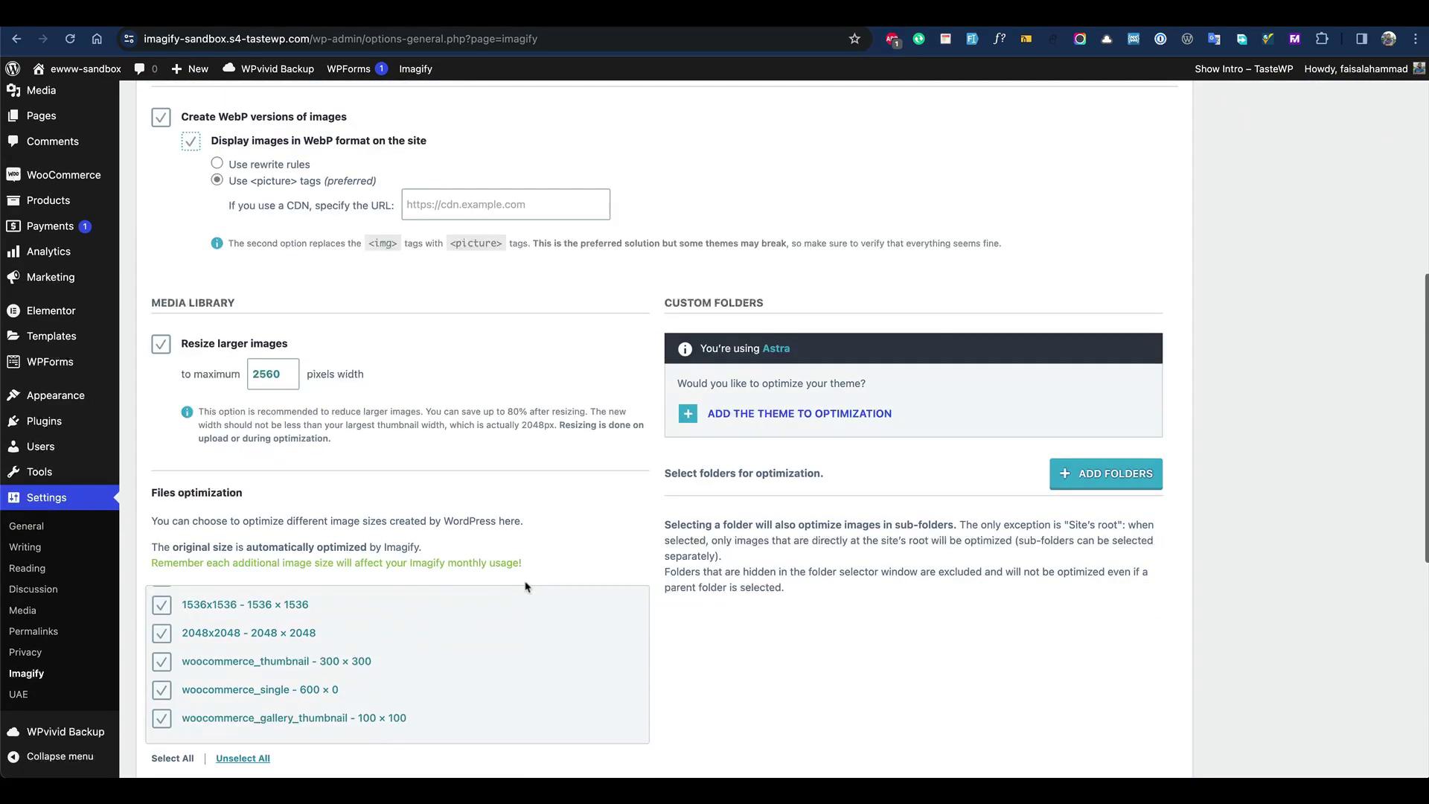
scroll(526, 587, "up", 1)
scroll(525, 587, "up", 9)
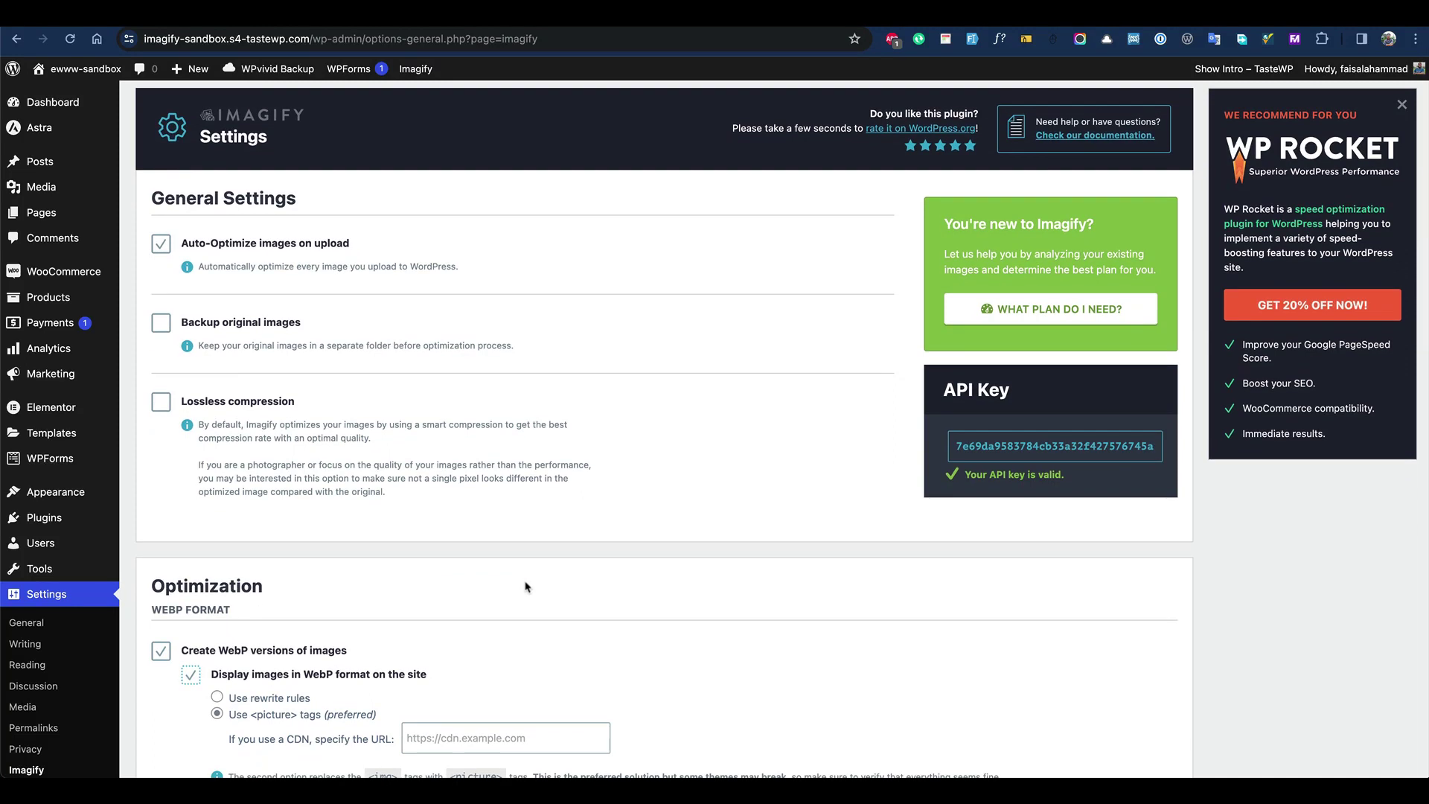
scroll(526, 584, "down", 17)
scroll(526, 587, "up", 10)
scroll(526, 585, "down", 17)
scroll(471, 607, "up", 1)
left_click(220, 685)
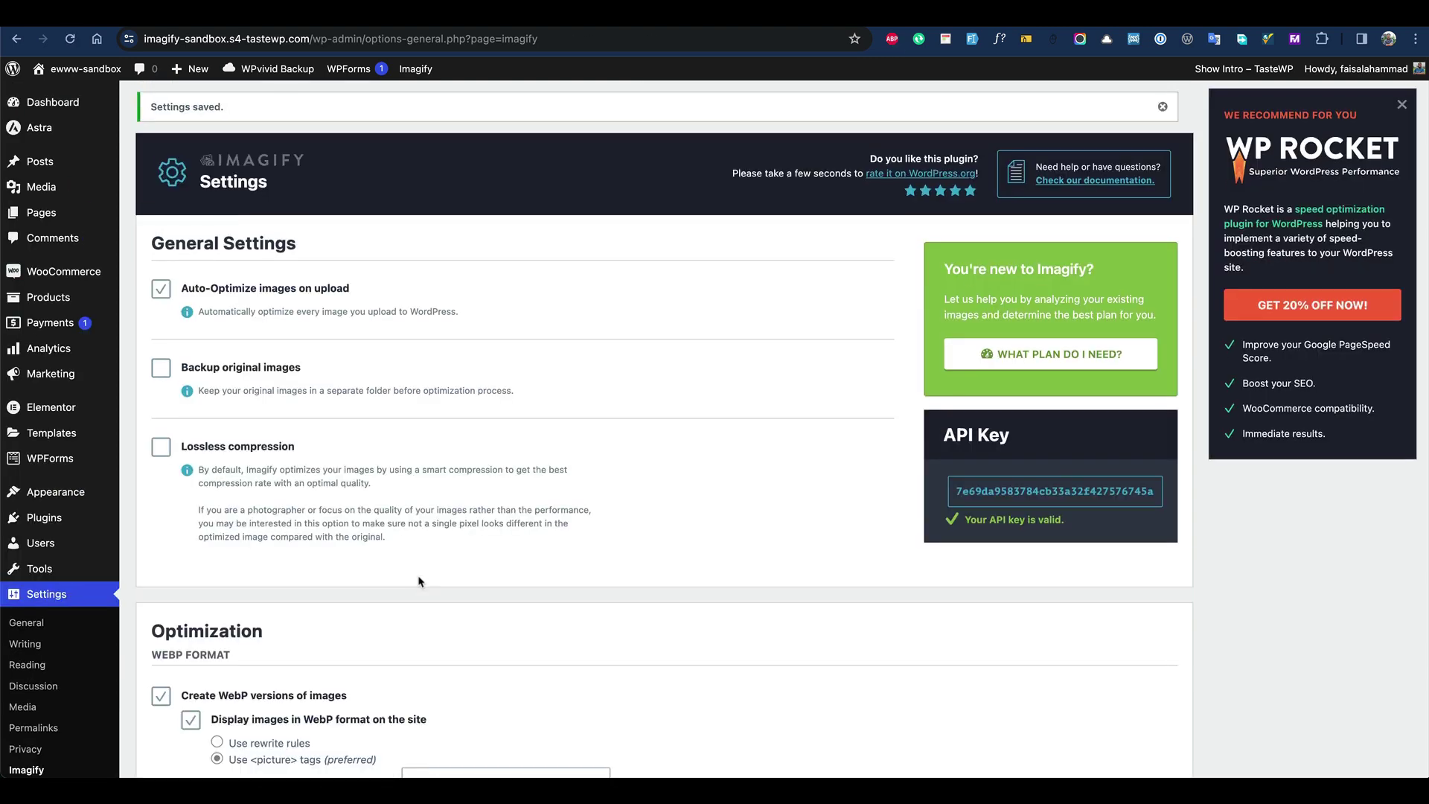
scroll(395, 625, "down", 20)
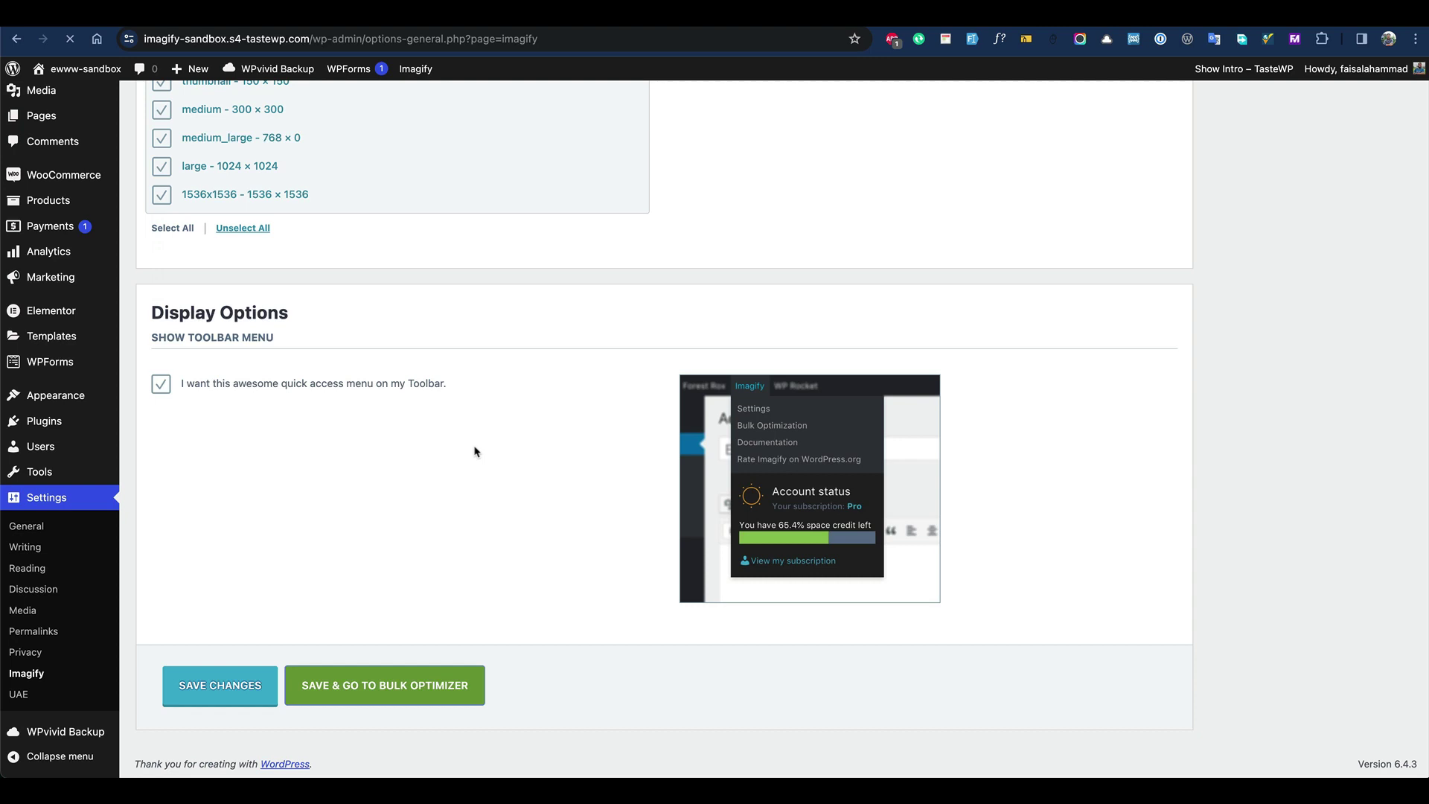
Start and confirm Imagify's bulk optimization of all media library images.
scroll(248, 717, "down", 3)
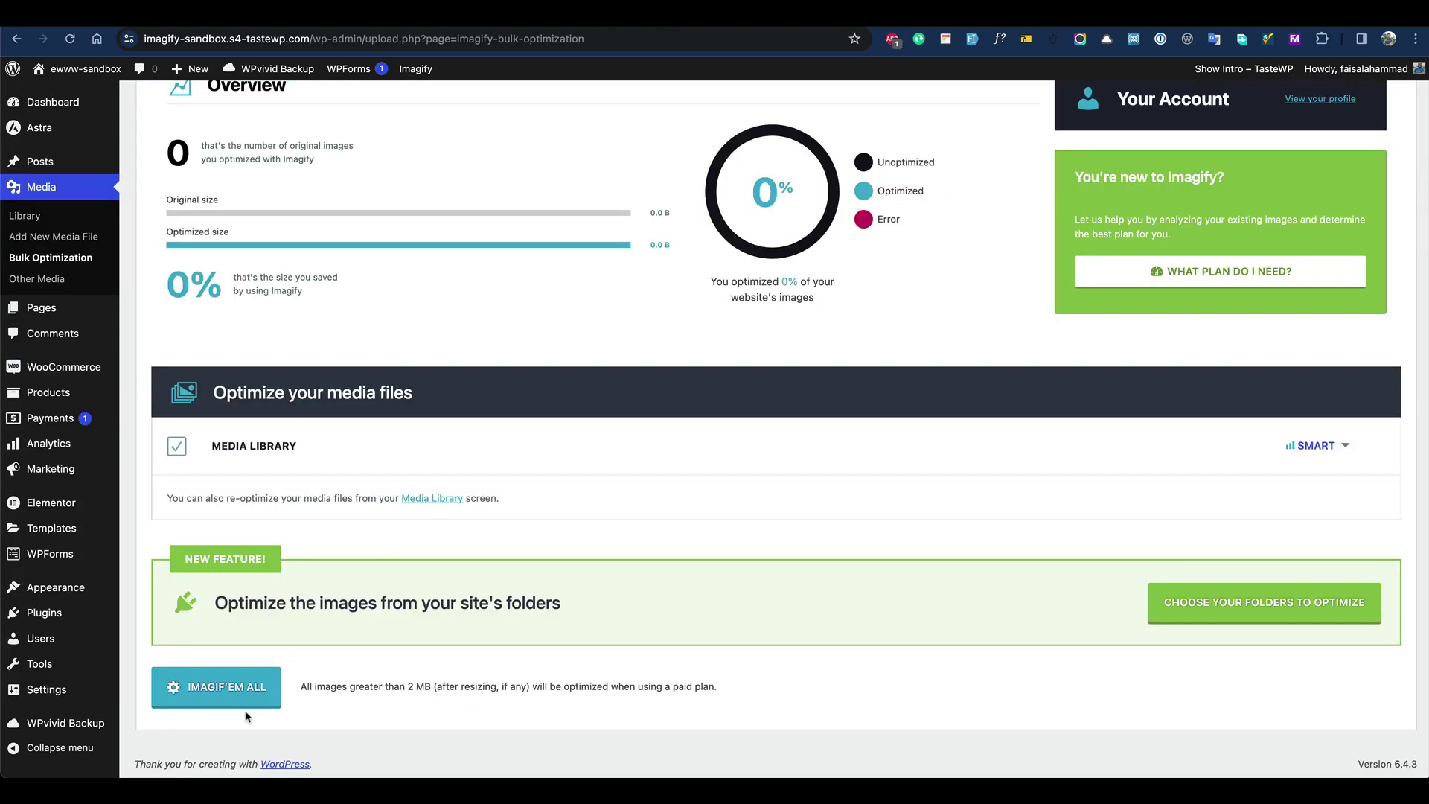
left_click(240, 696)
left_click(740, 564)
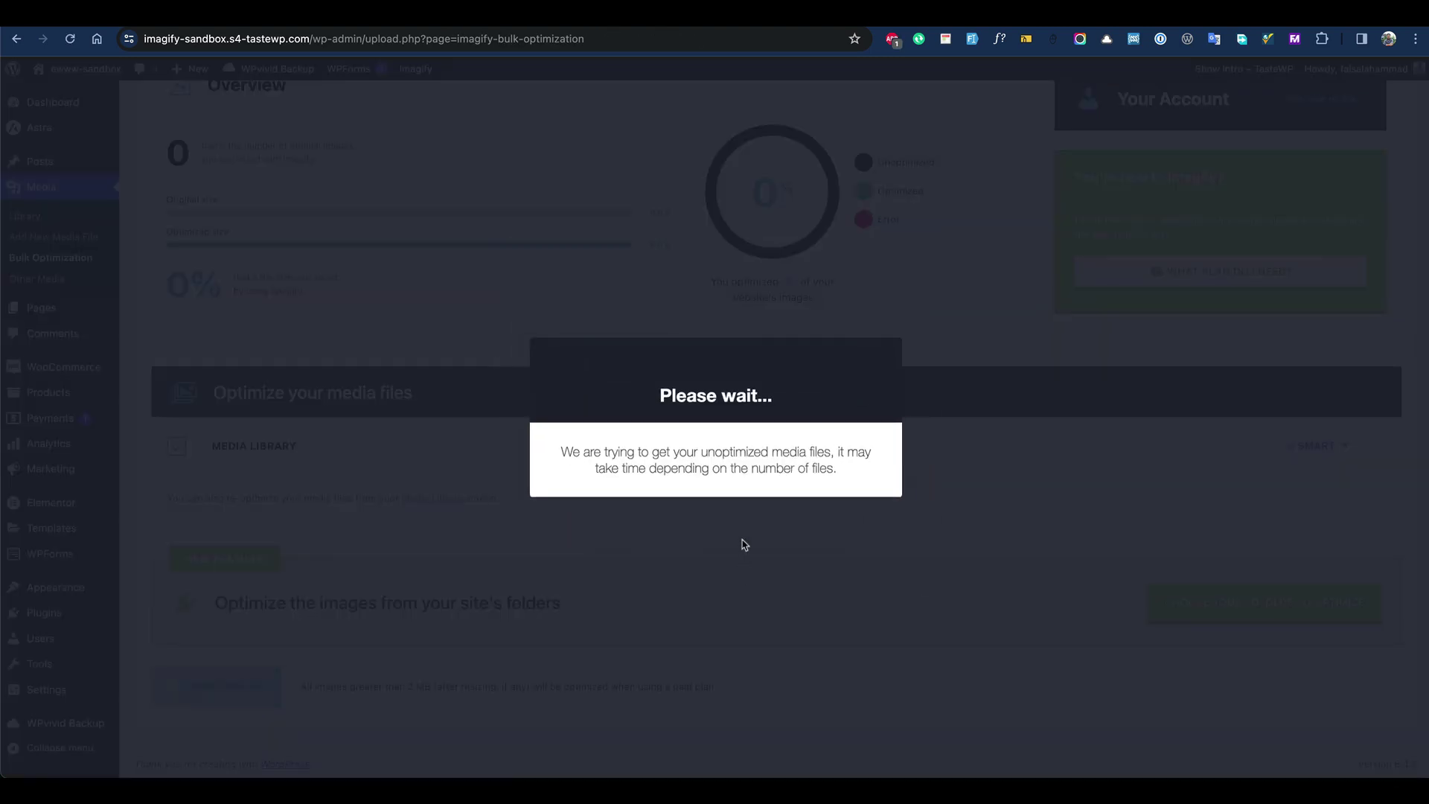
scroll(640, 383, "up", 3)
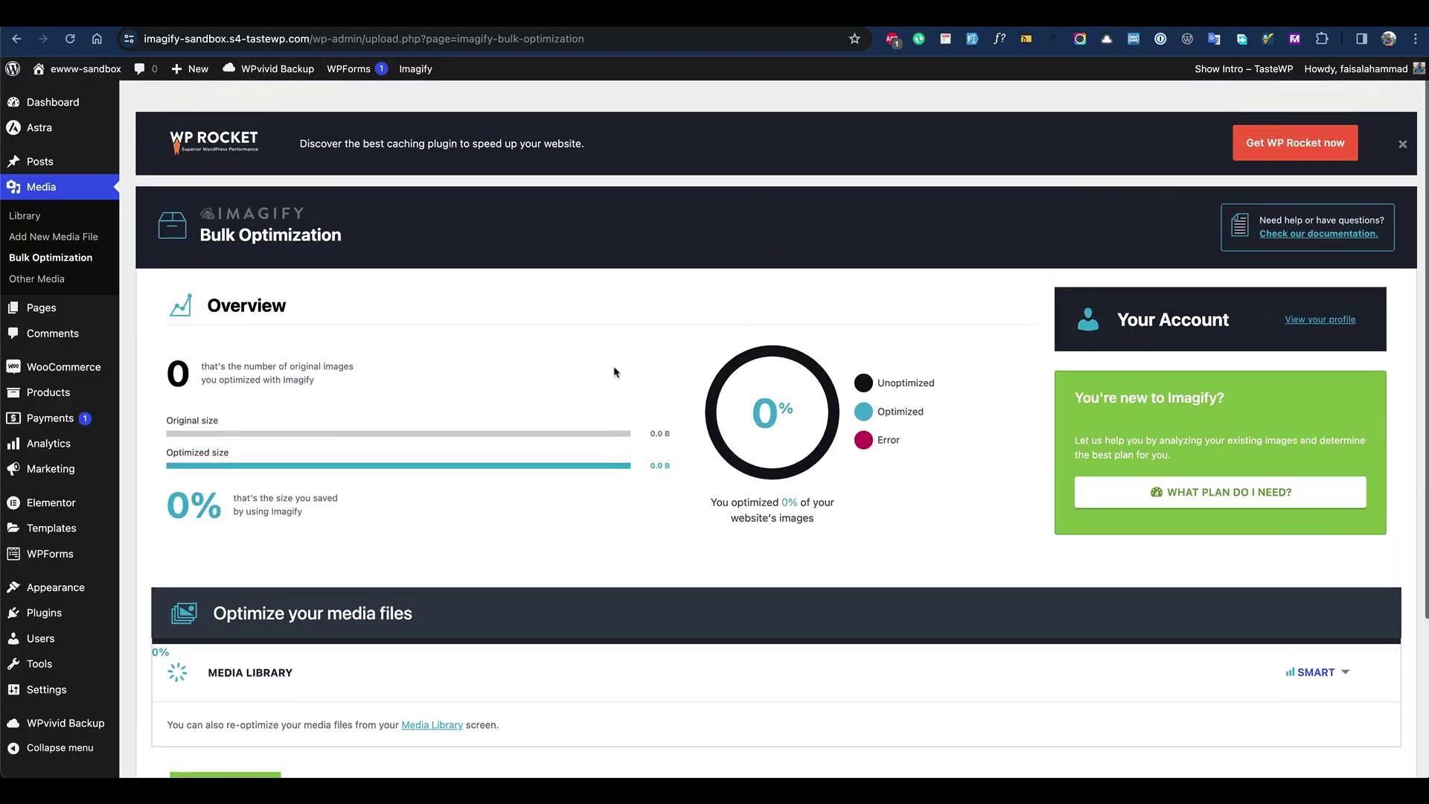
scroll(615, 372, "down", 3)
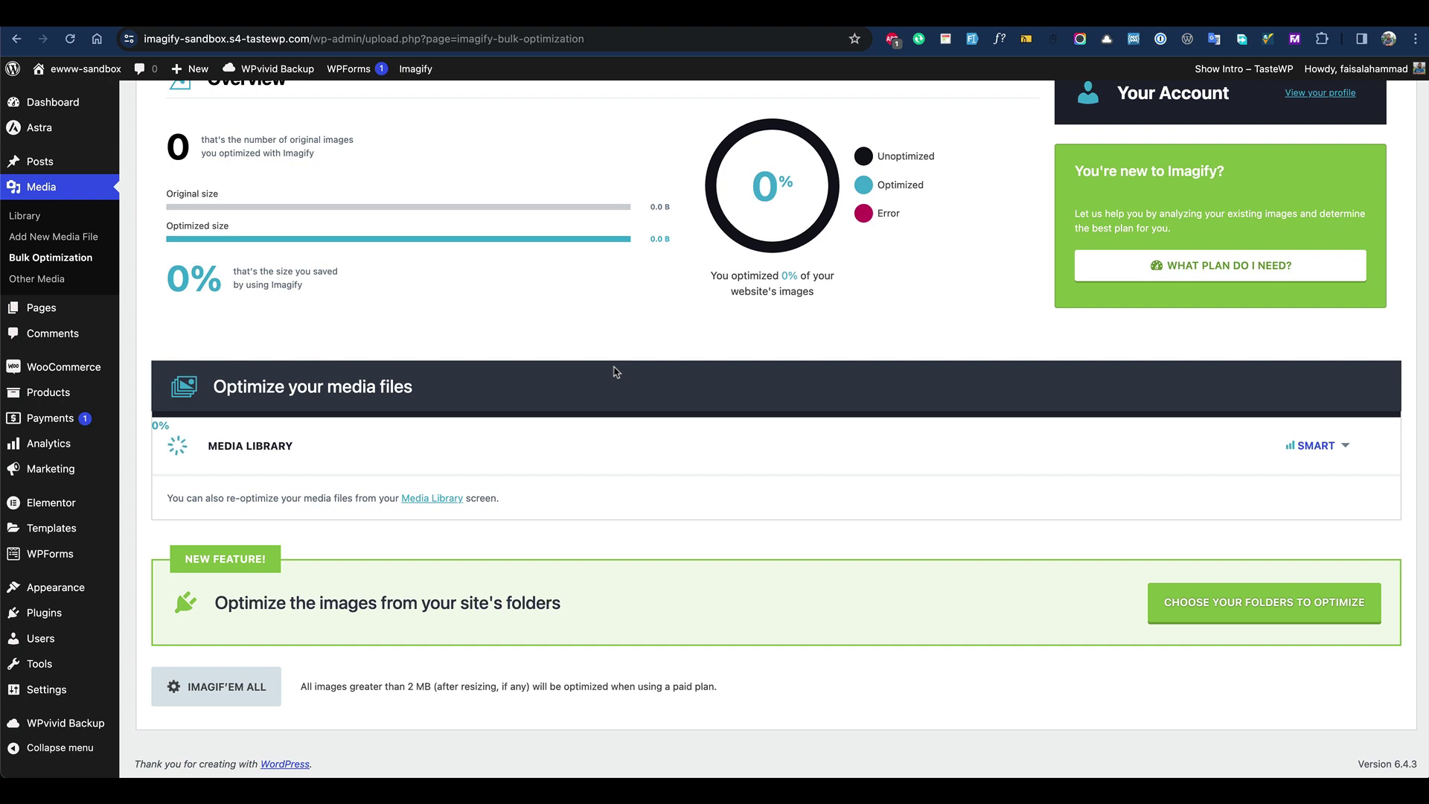
scroll(615, 372, "up", 1)
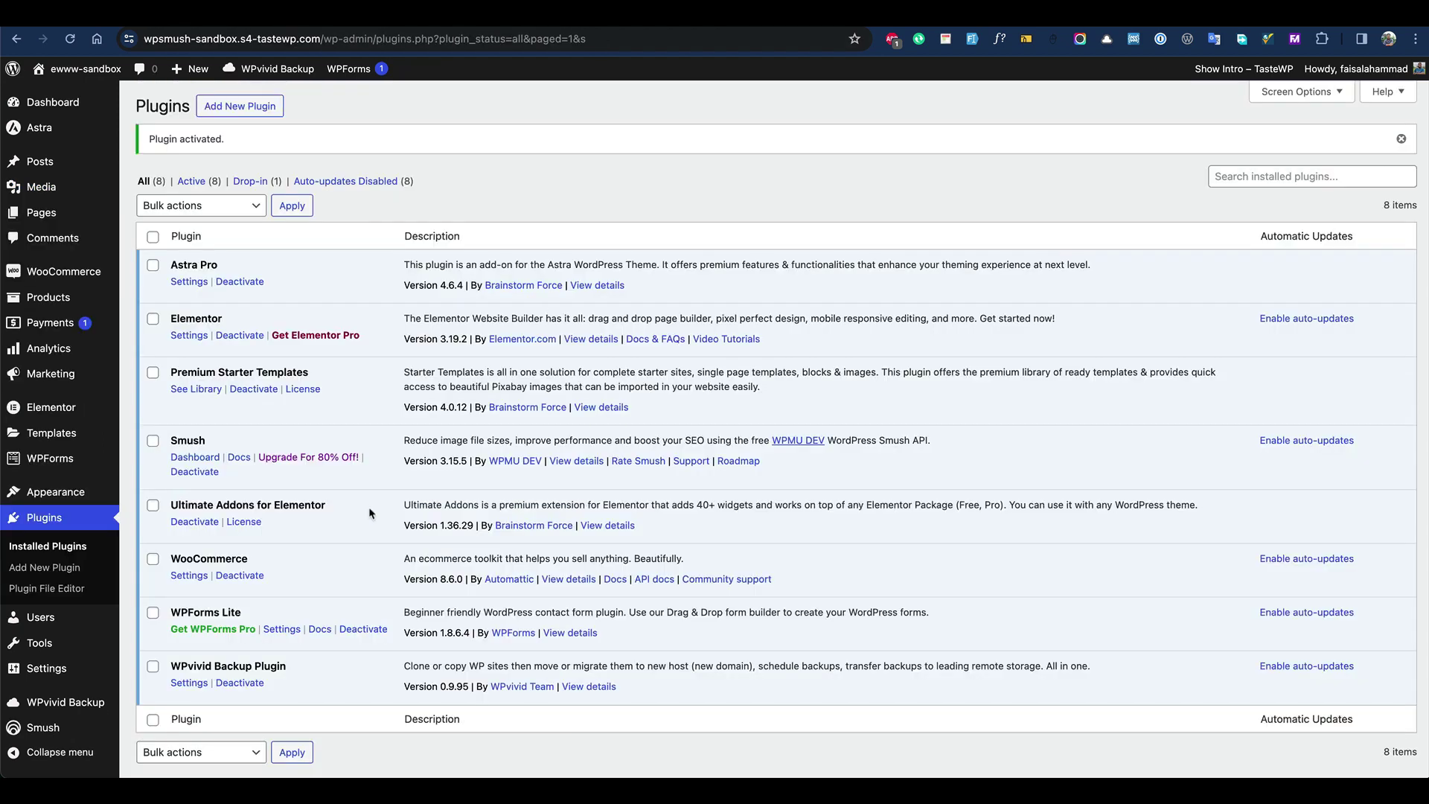
scroll(370, 513, "down", 1)
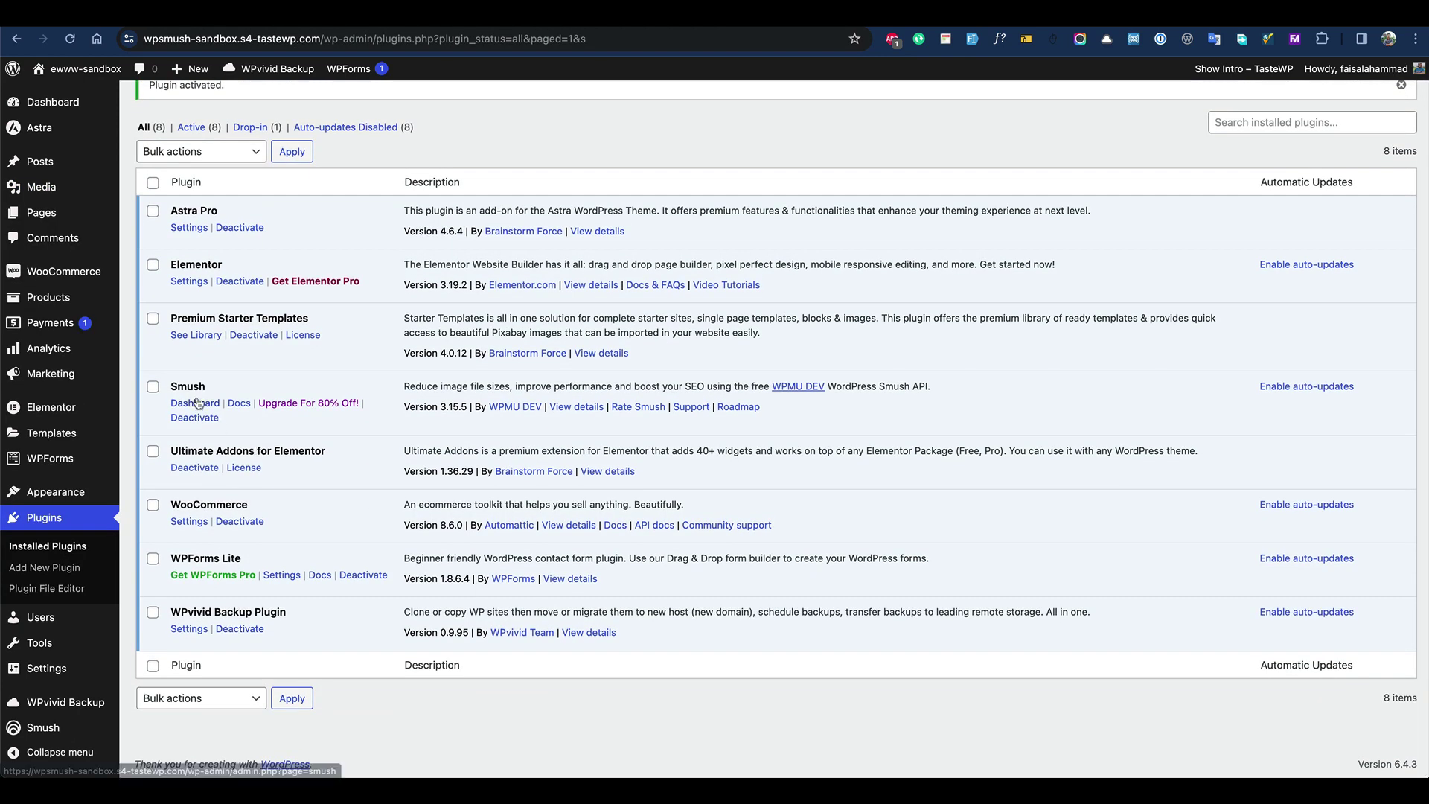
Run Smush's setup wizard with automatic compression, Super Smush and metadata stripping left on.
left_click(194, 403)
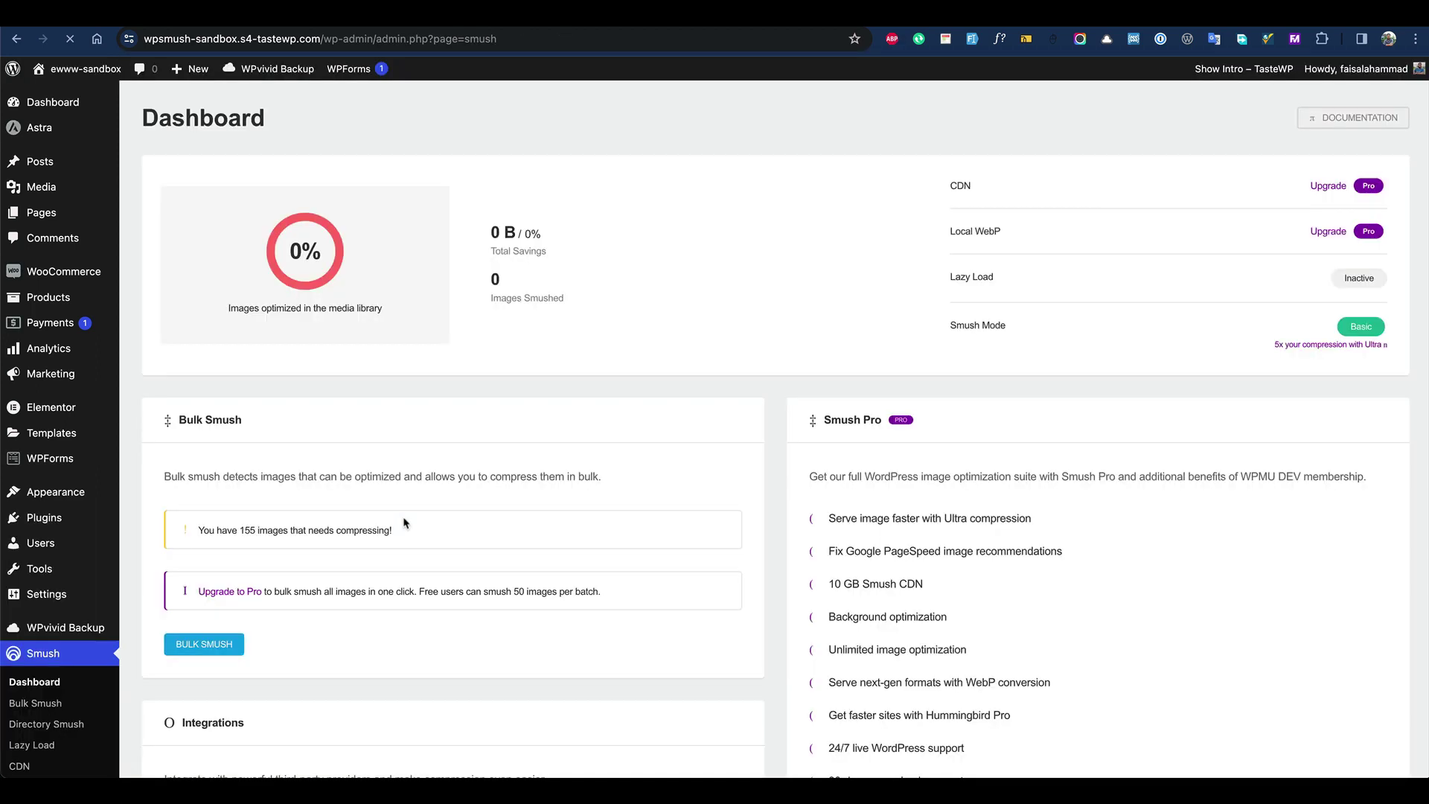
scroll(405, 523, "down", 3)
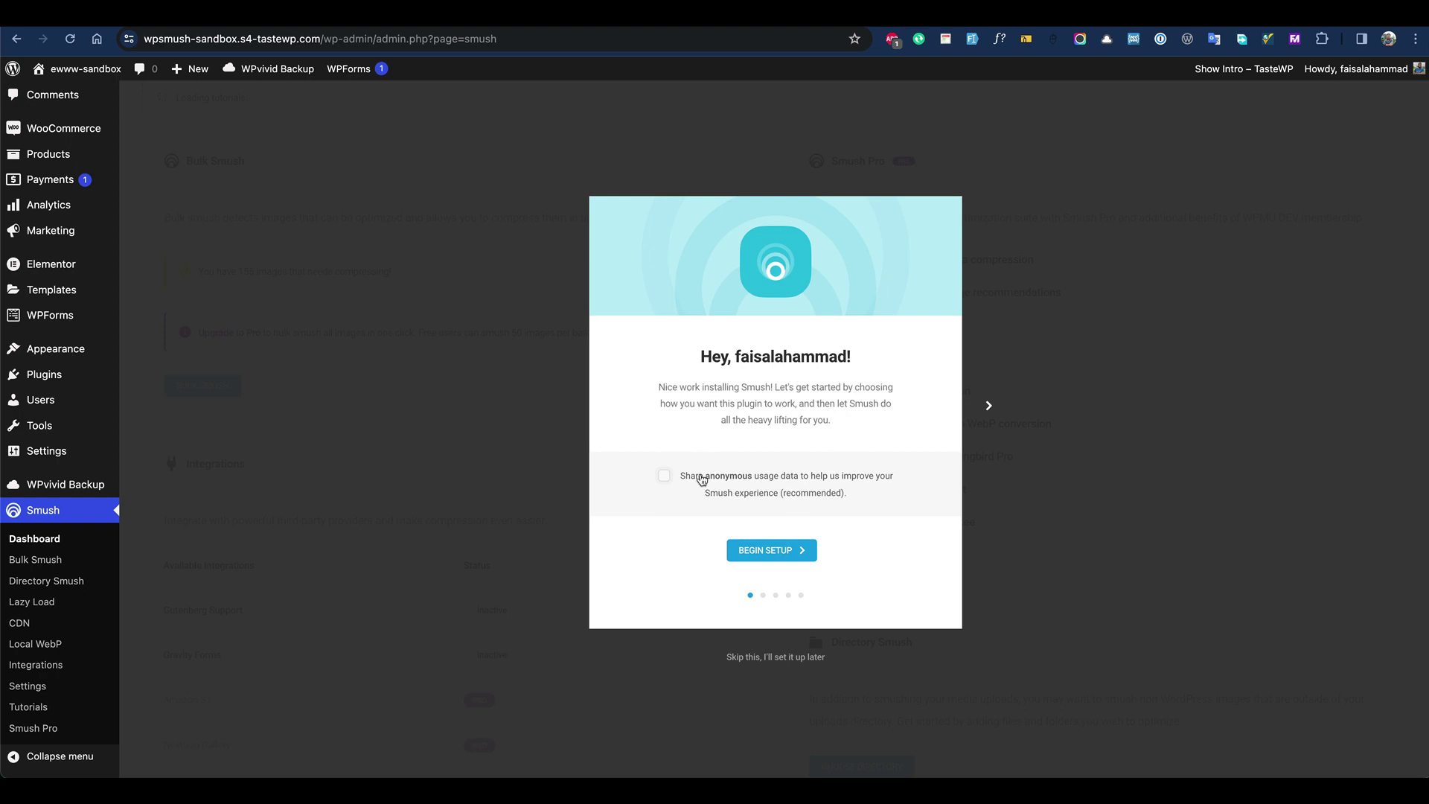
left_click(789, 552)
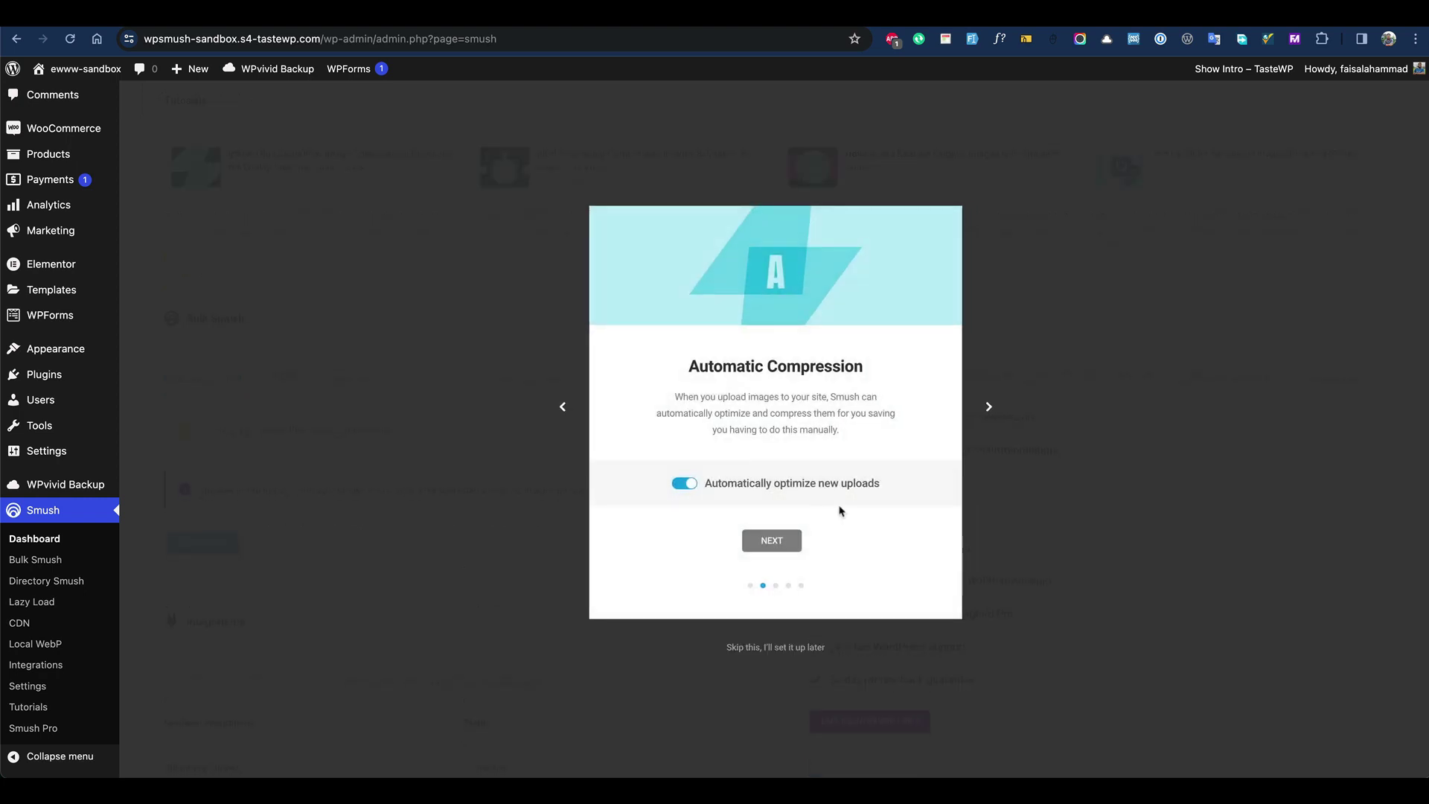
left_click(783, 543)
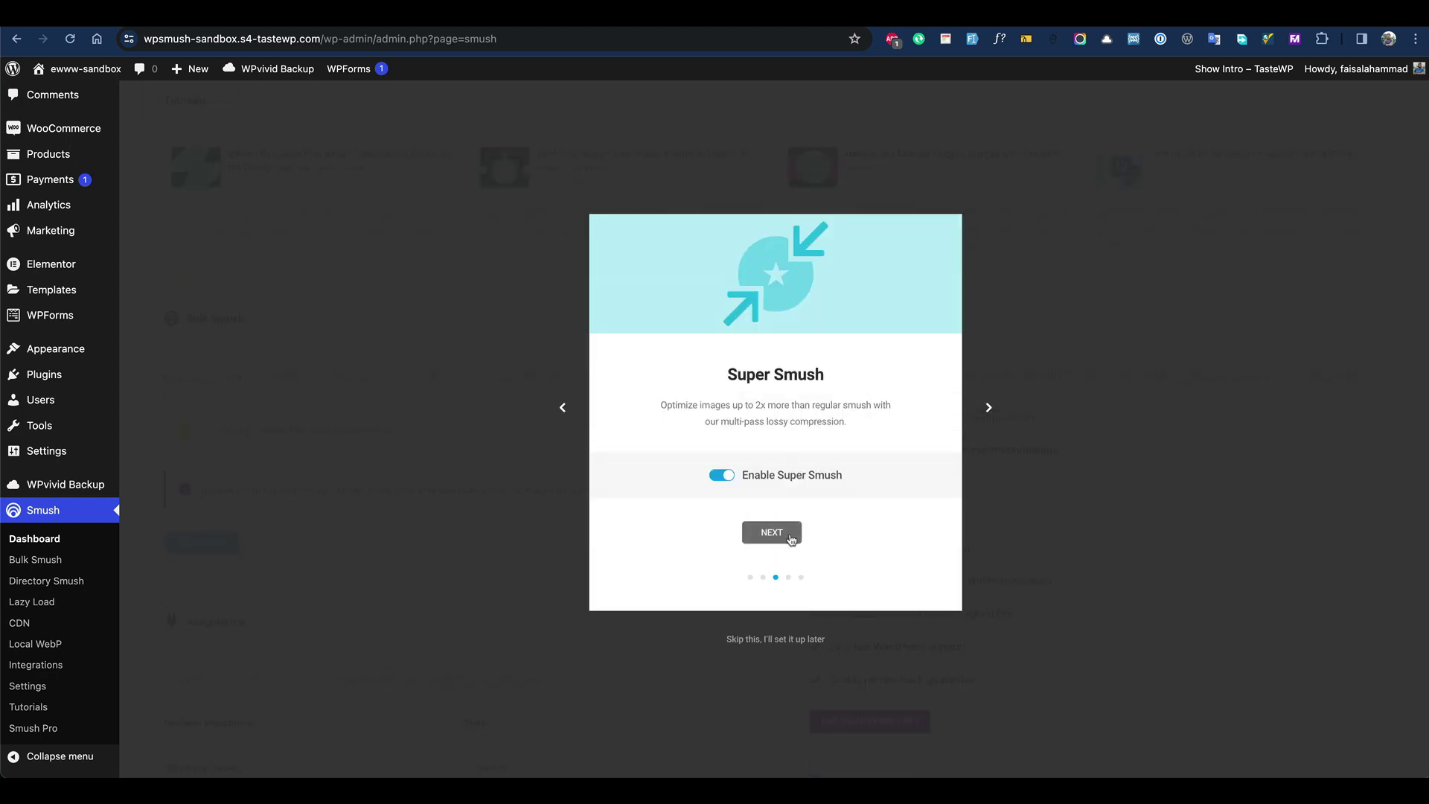
left_click(790, 536)
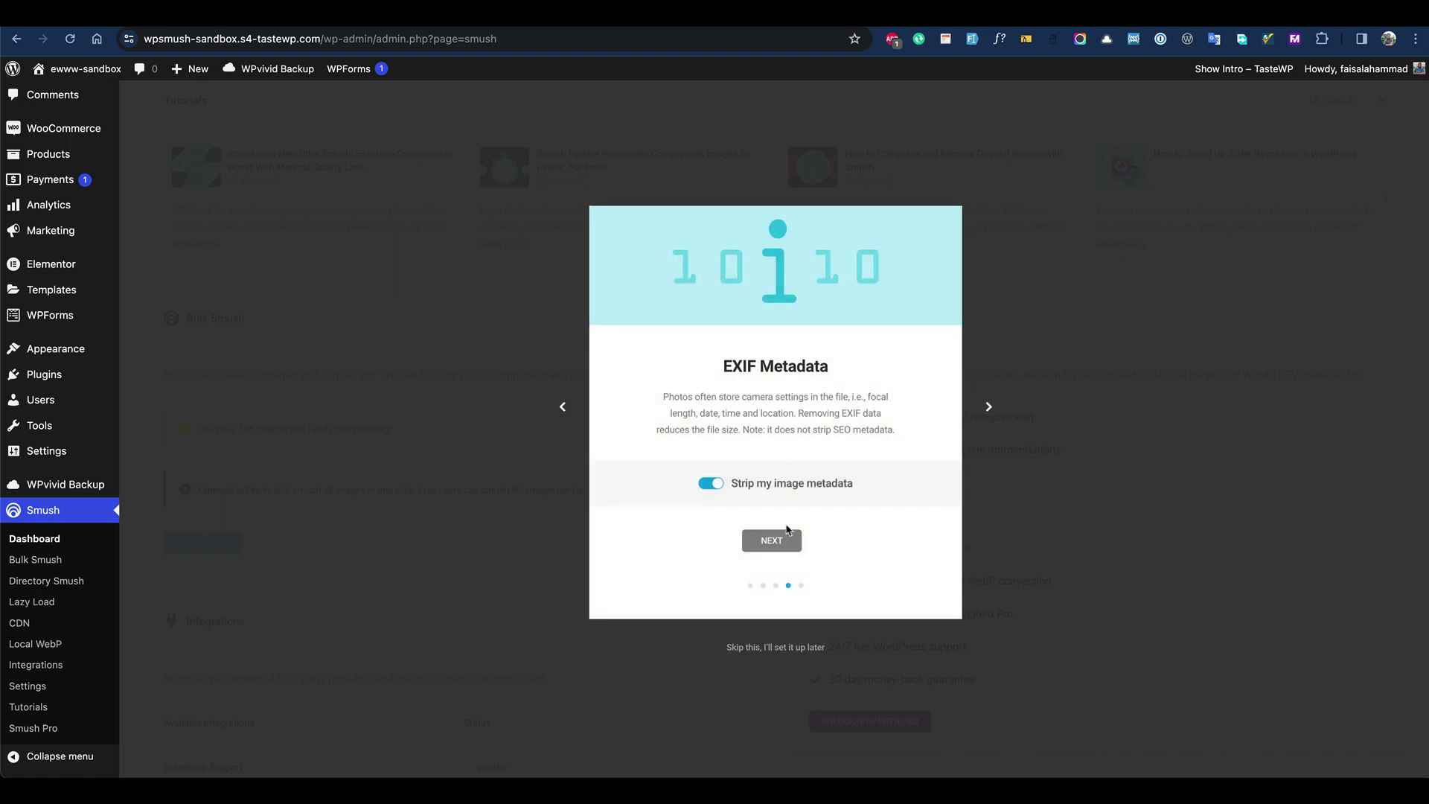
left_click(787, 535)
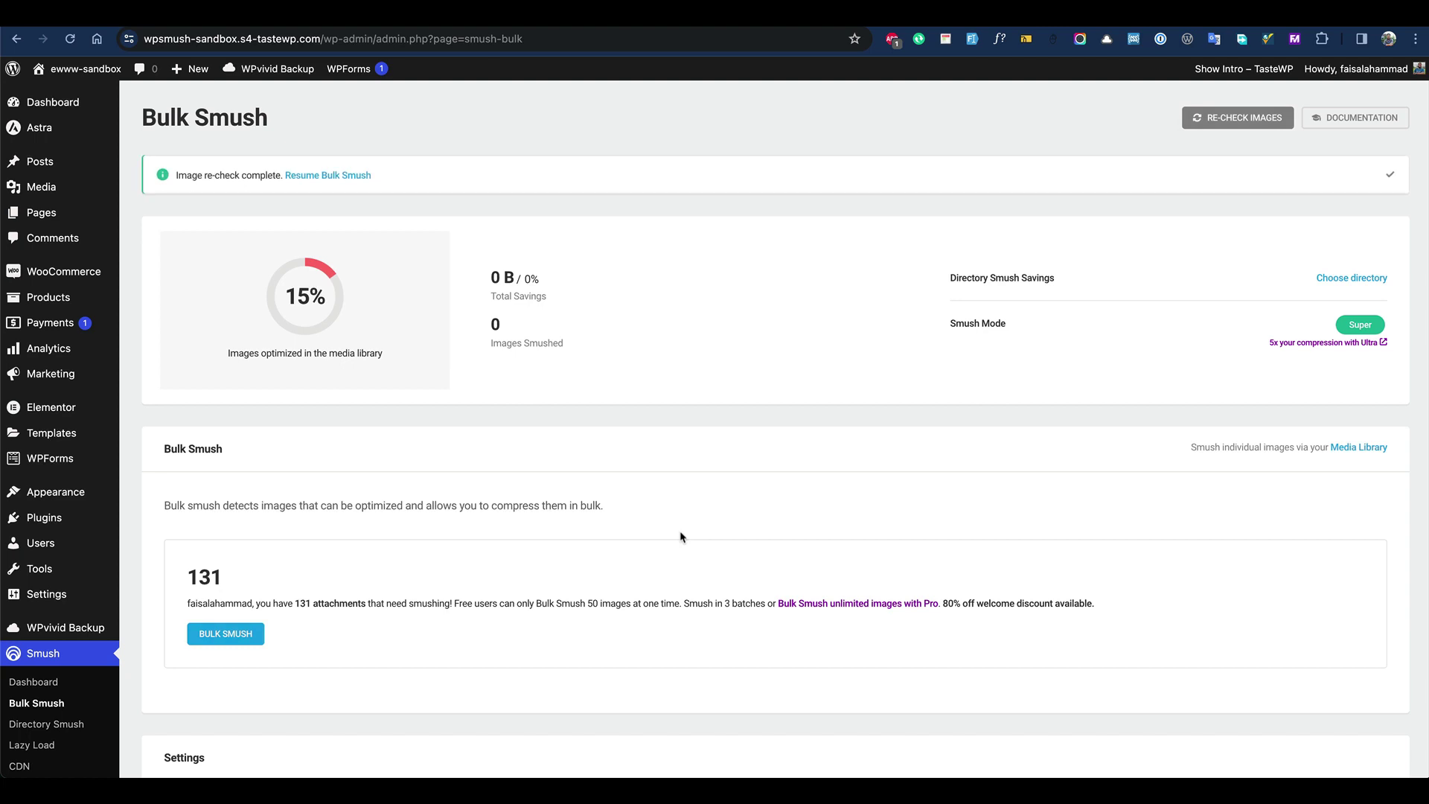
Turn on resizing of original images with max width and height of 2048.
scroll(455, 617, "down", 9)
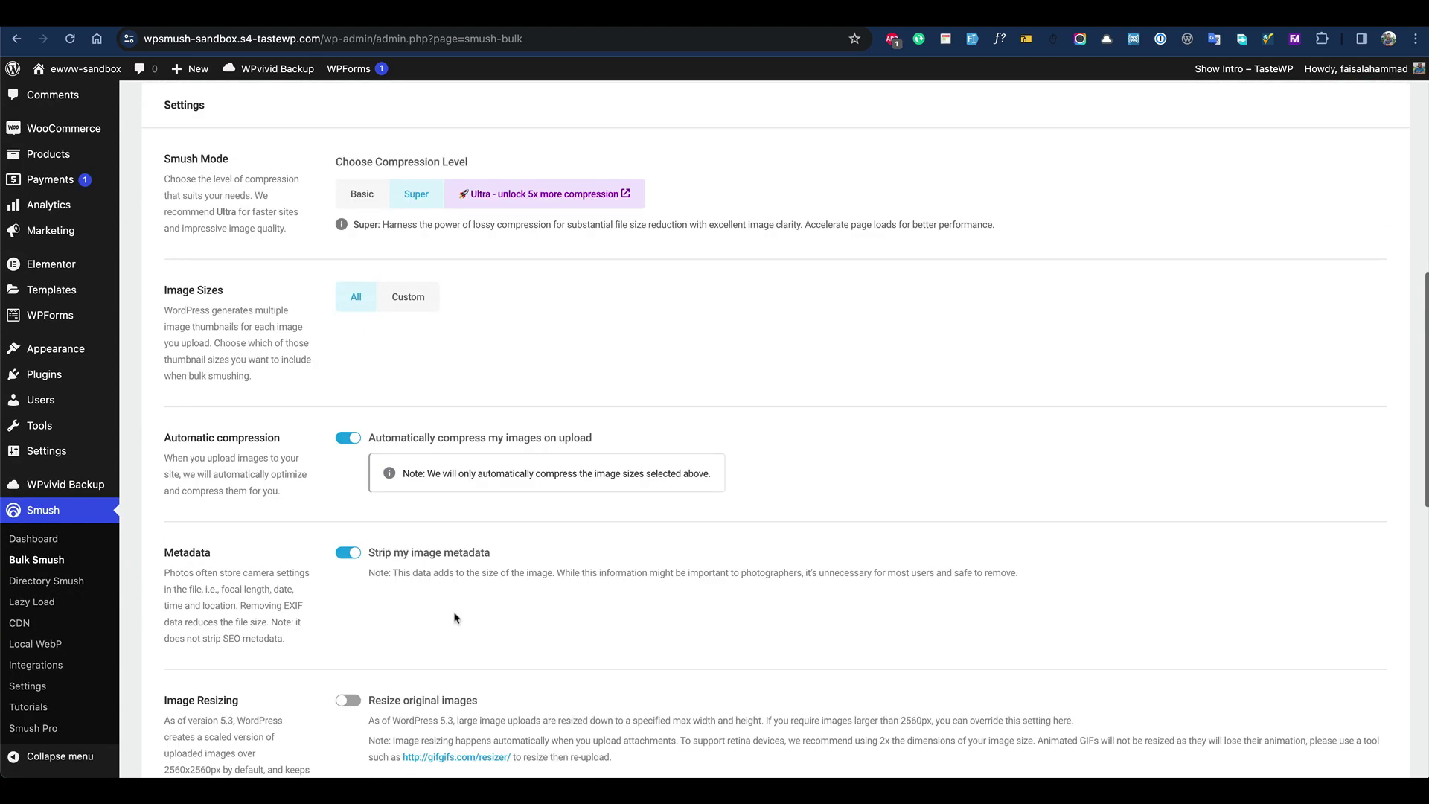
scroll(477, 345, "down", 2)
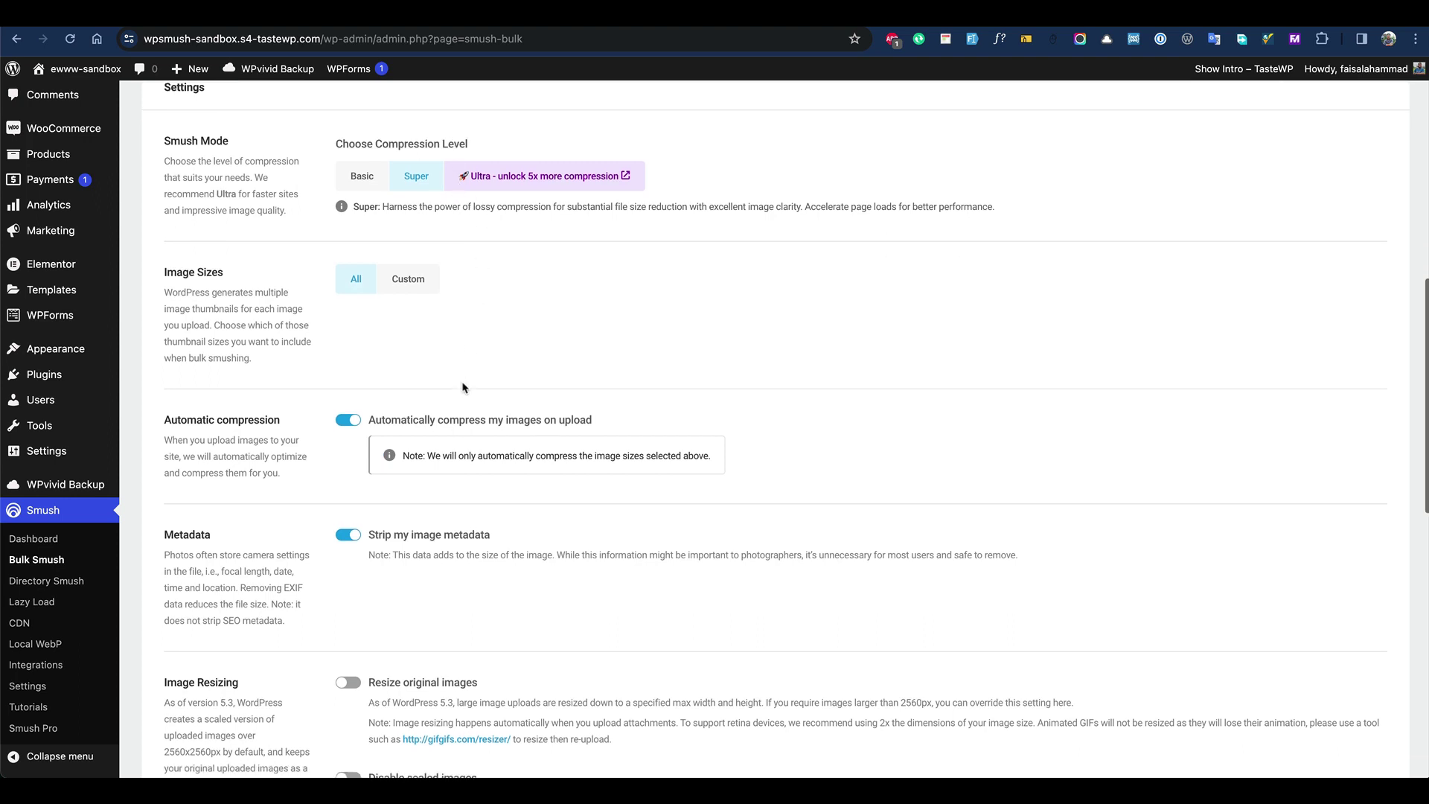
scroll(462, 387, "down", 1)
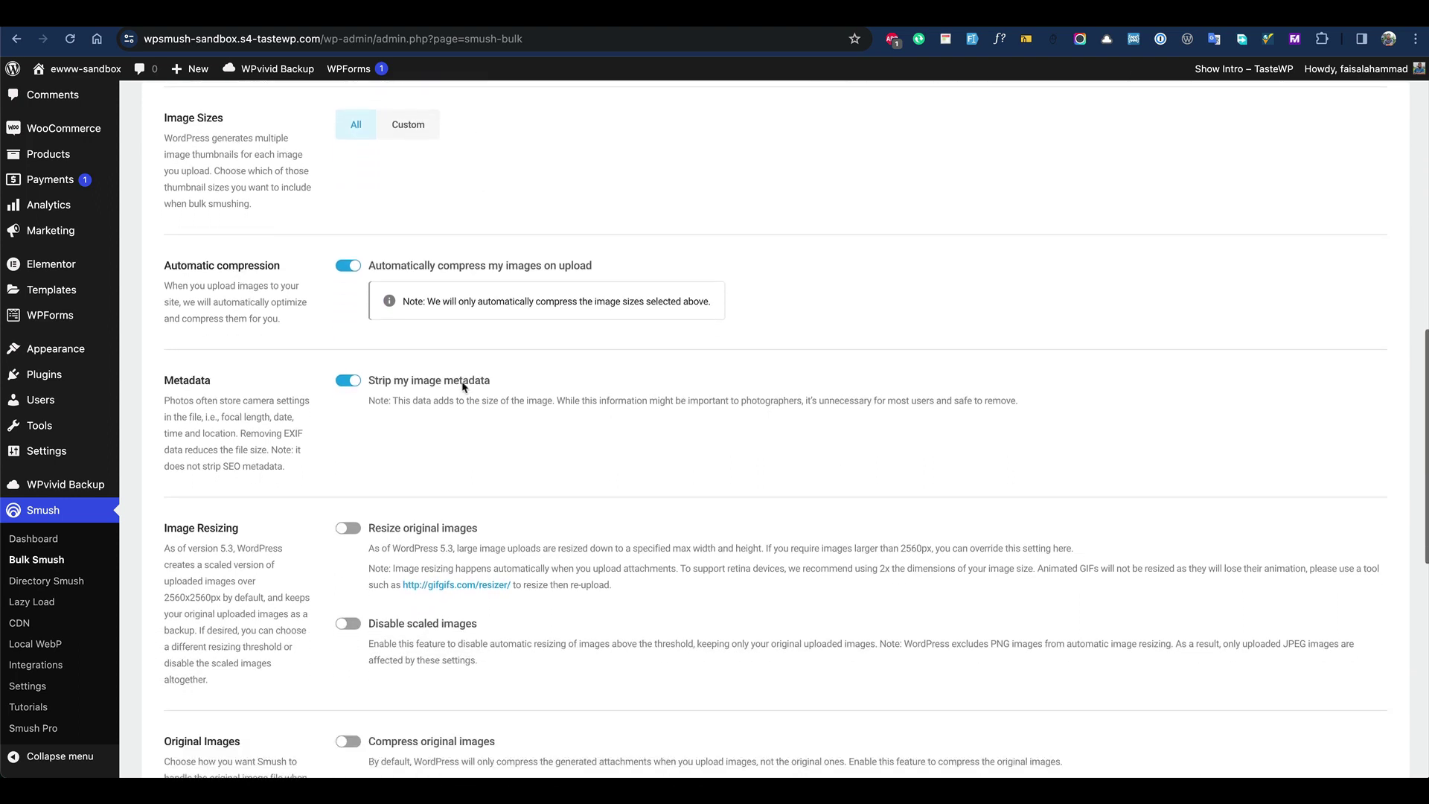
scroll(440, 474, "down", 2)
left_click(353, 396)
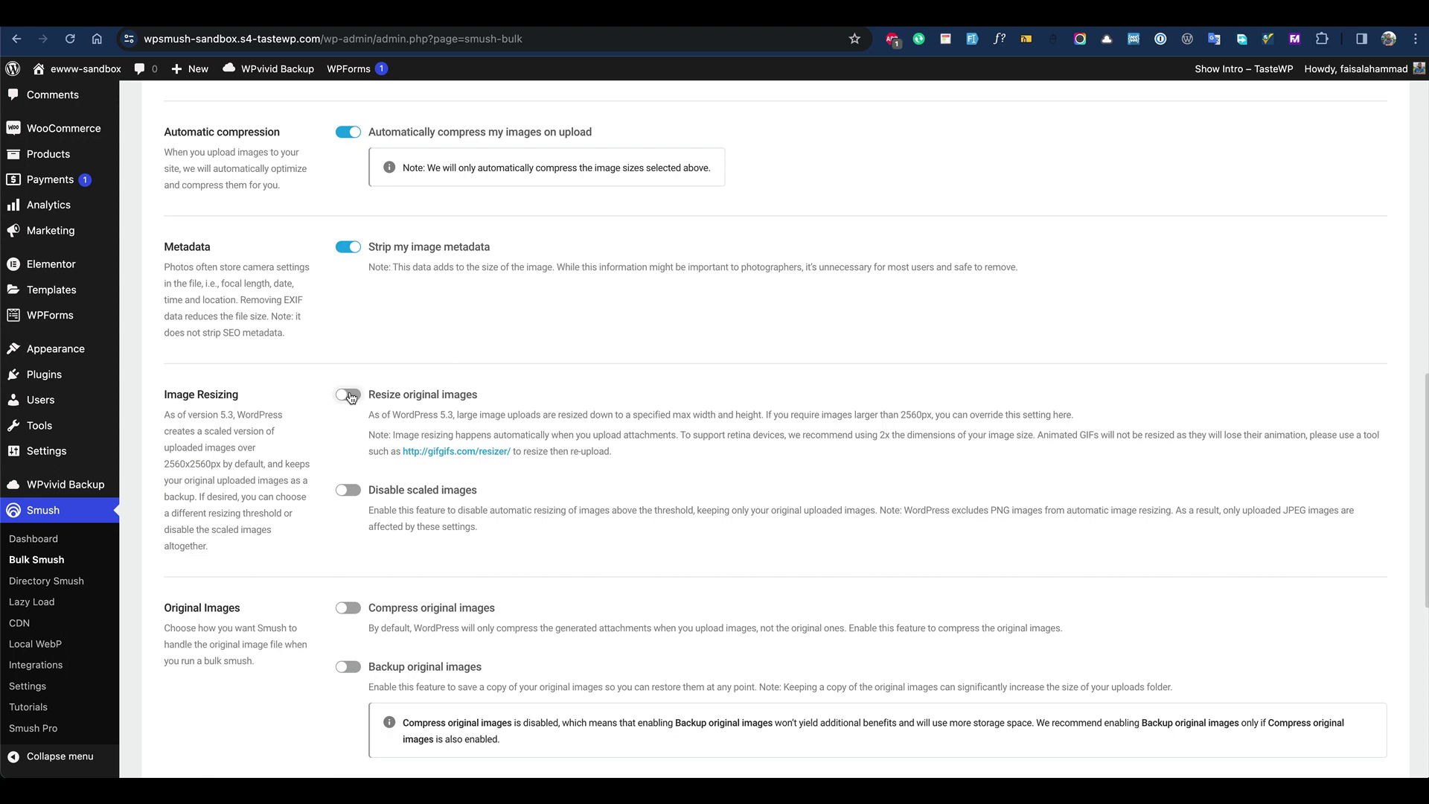
scroll(309, 577, "down", 2)
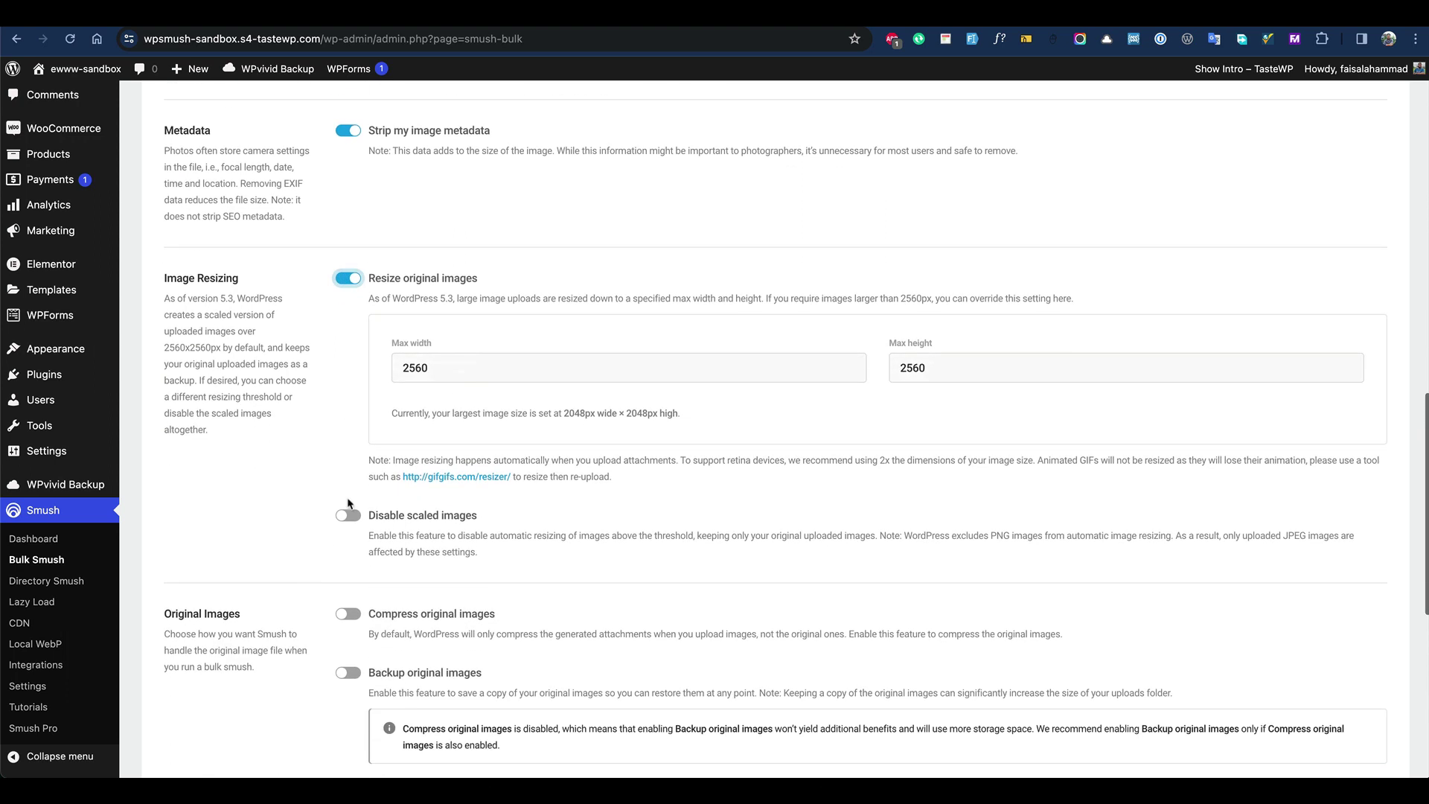
left_click(463, 380)
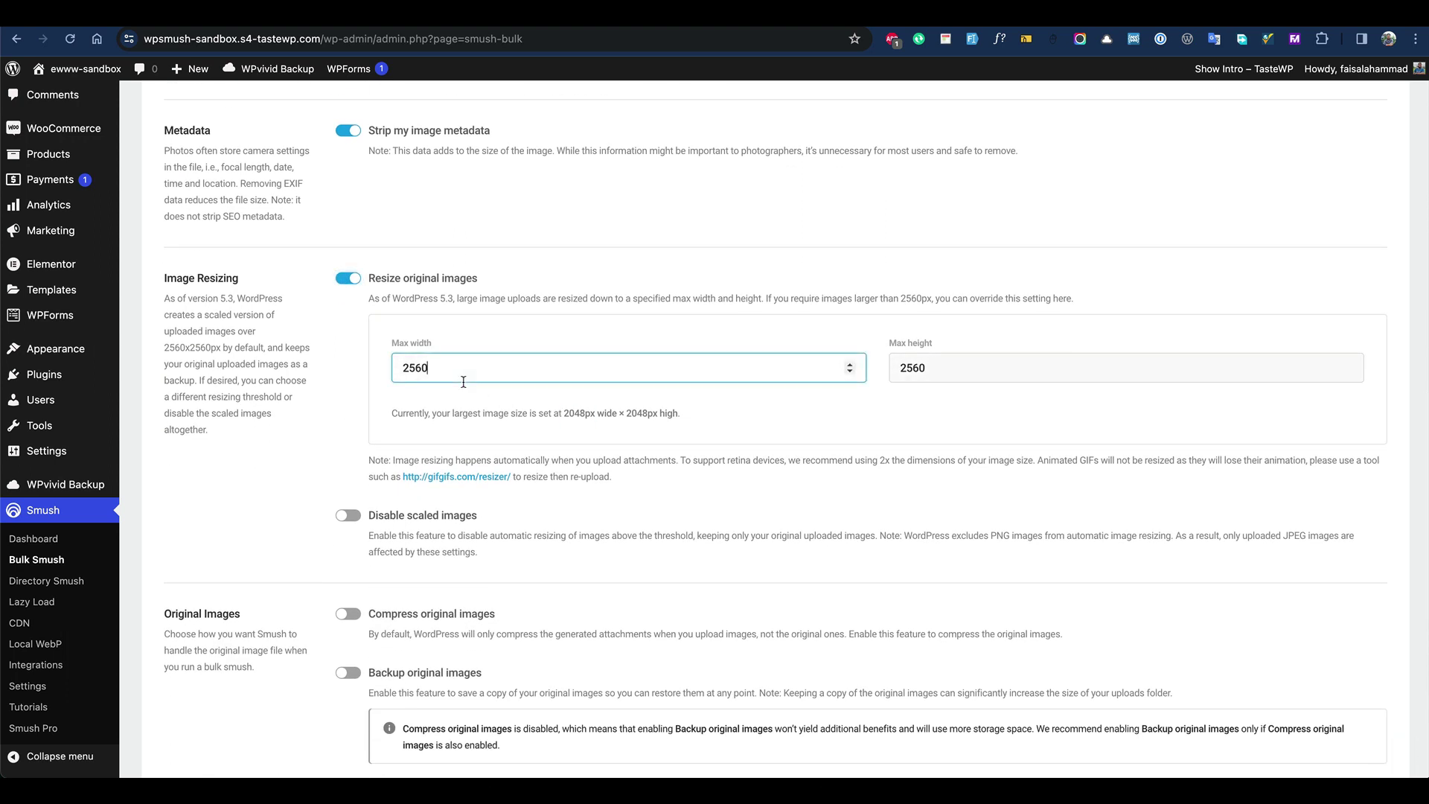
key("super+a")
type("2048")
double_click(638, 415)
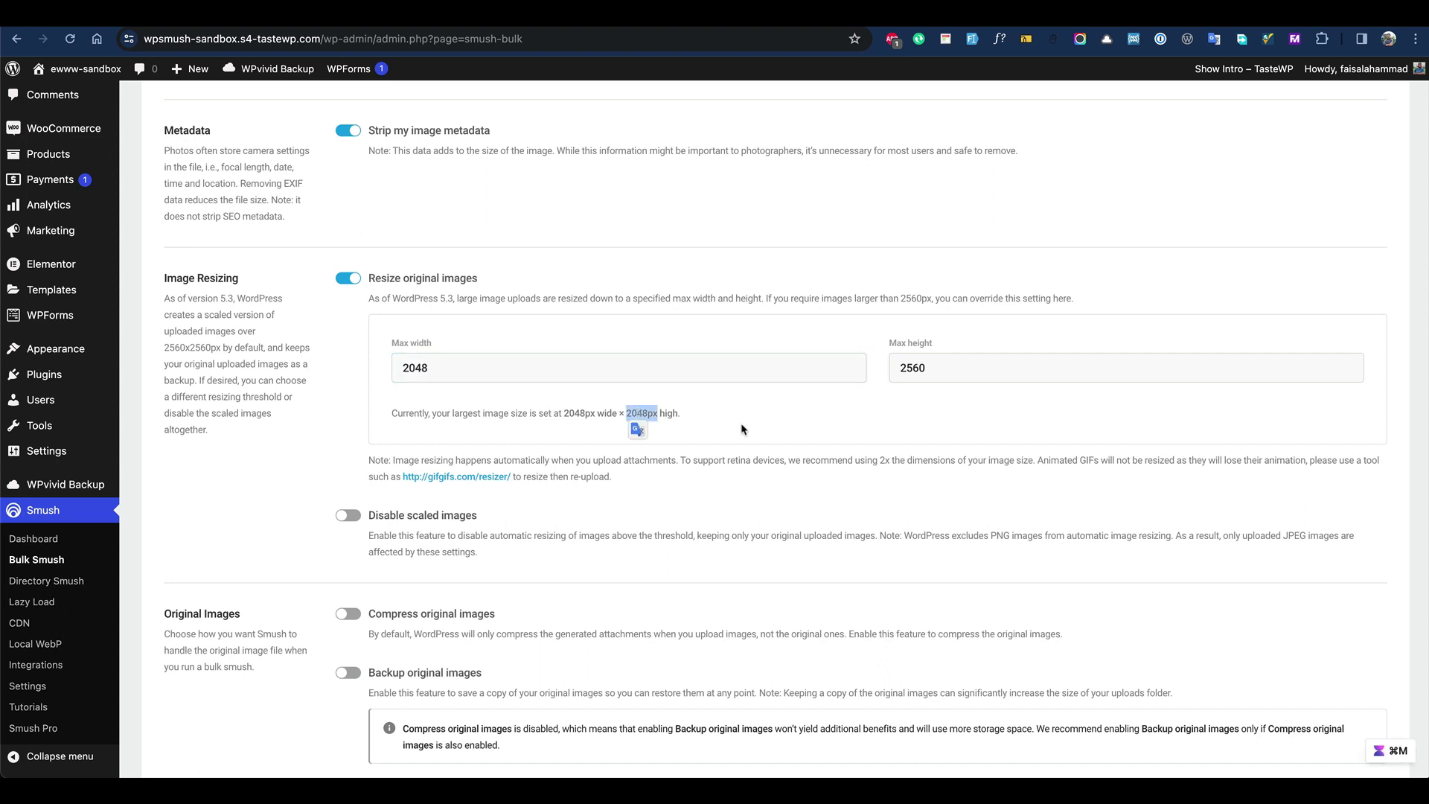
left_click(964, 376)
key("super+a")
type("2048")
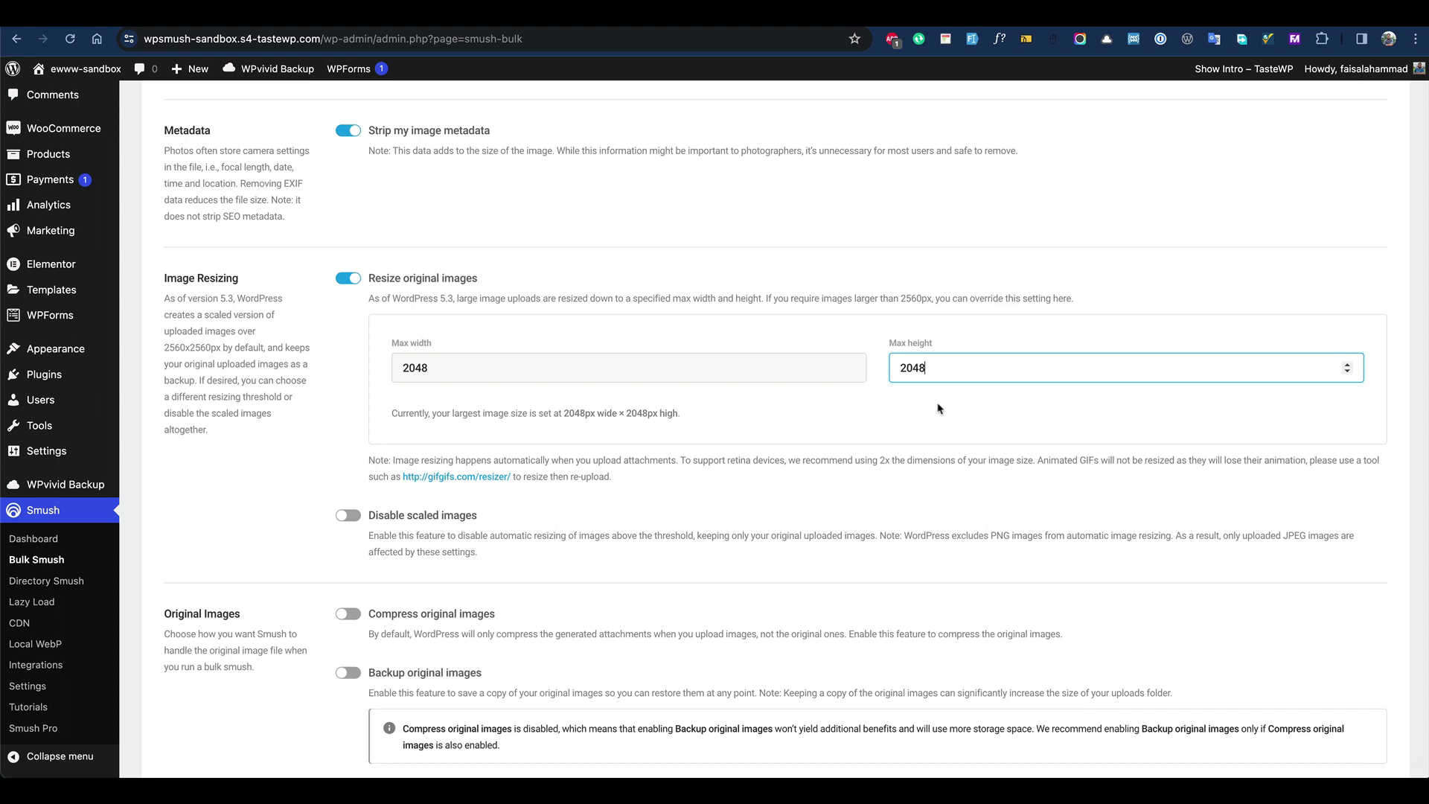
Enable compression of original images and save the Smush settings.
scroll(939, 408, "down", 5)
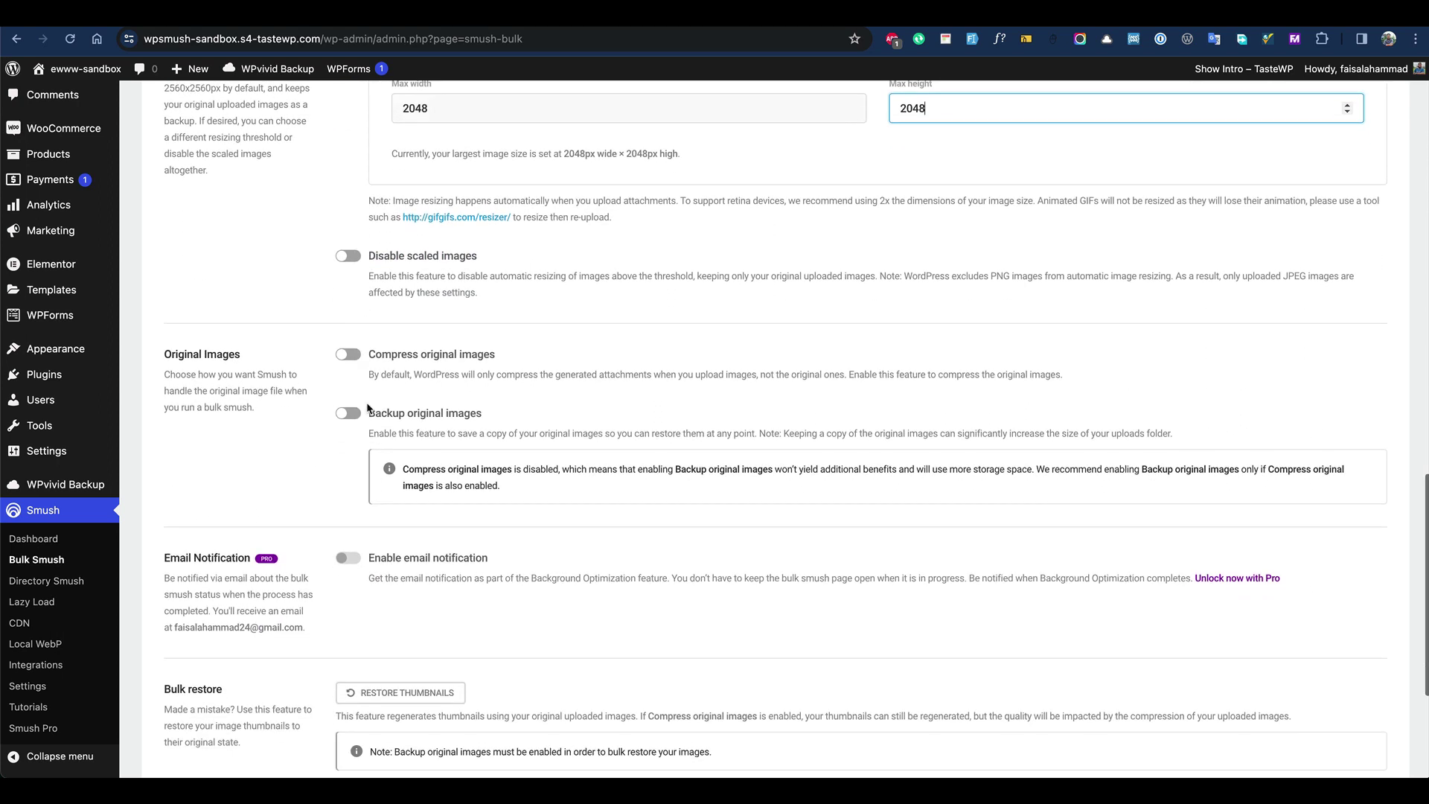
left_click(349, 355)
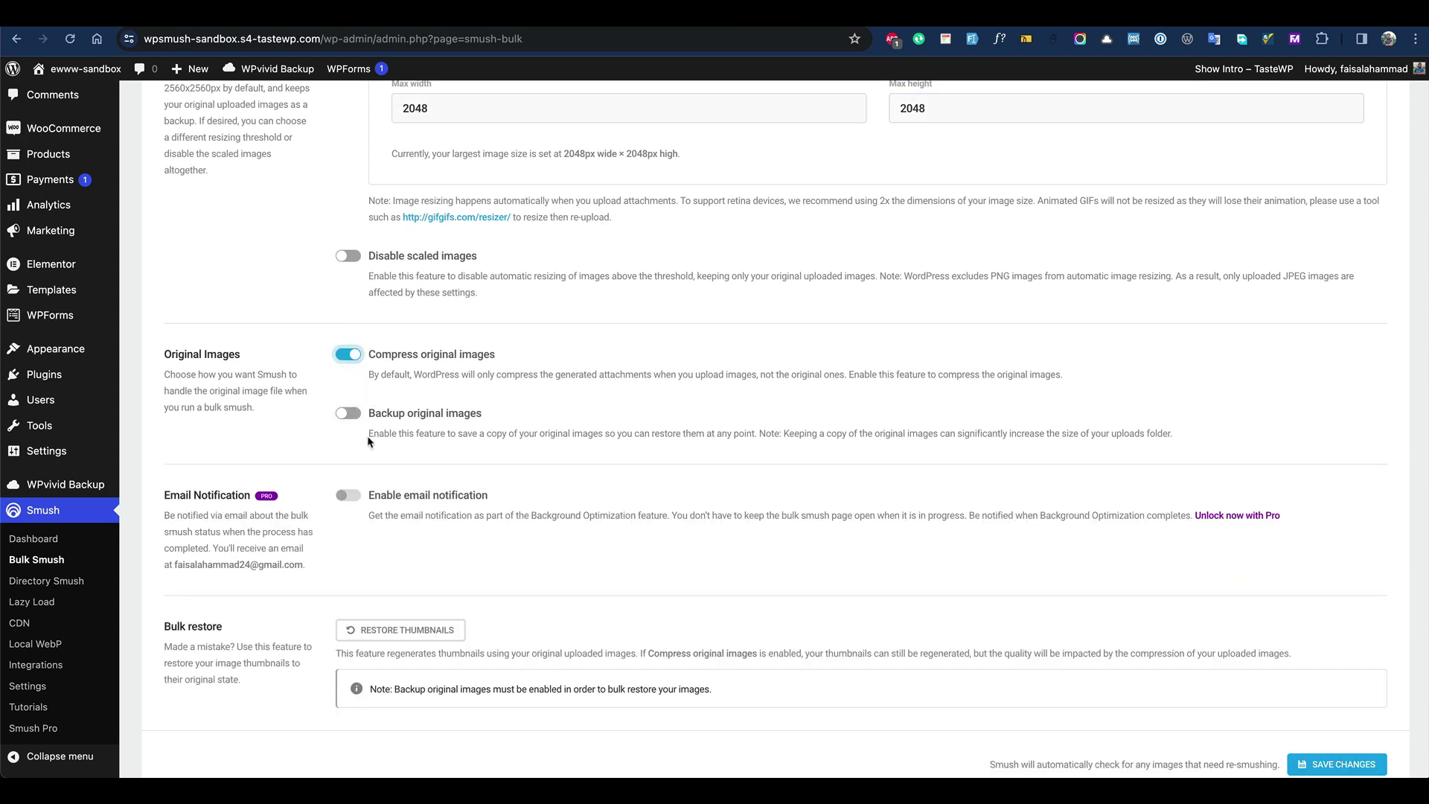
scroll(367, 441, "down", 4)
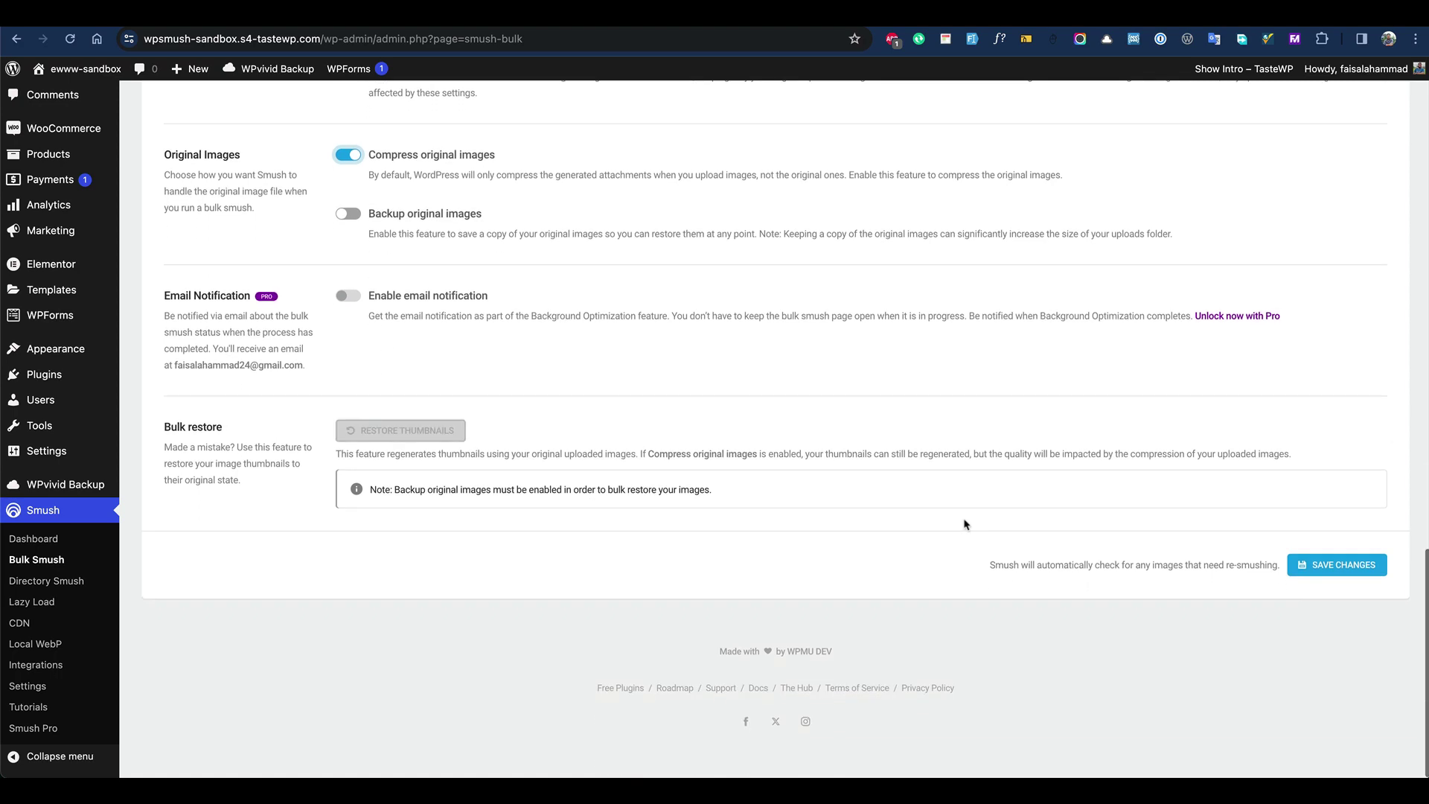
left_click(1336, 564)
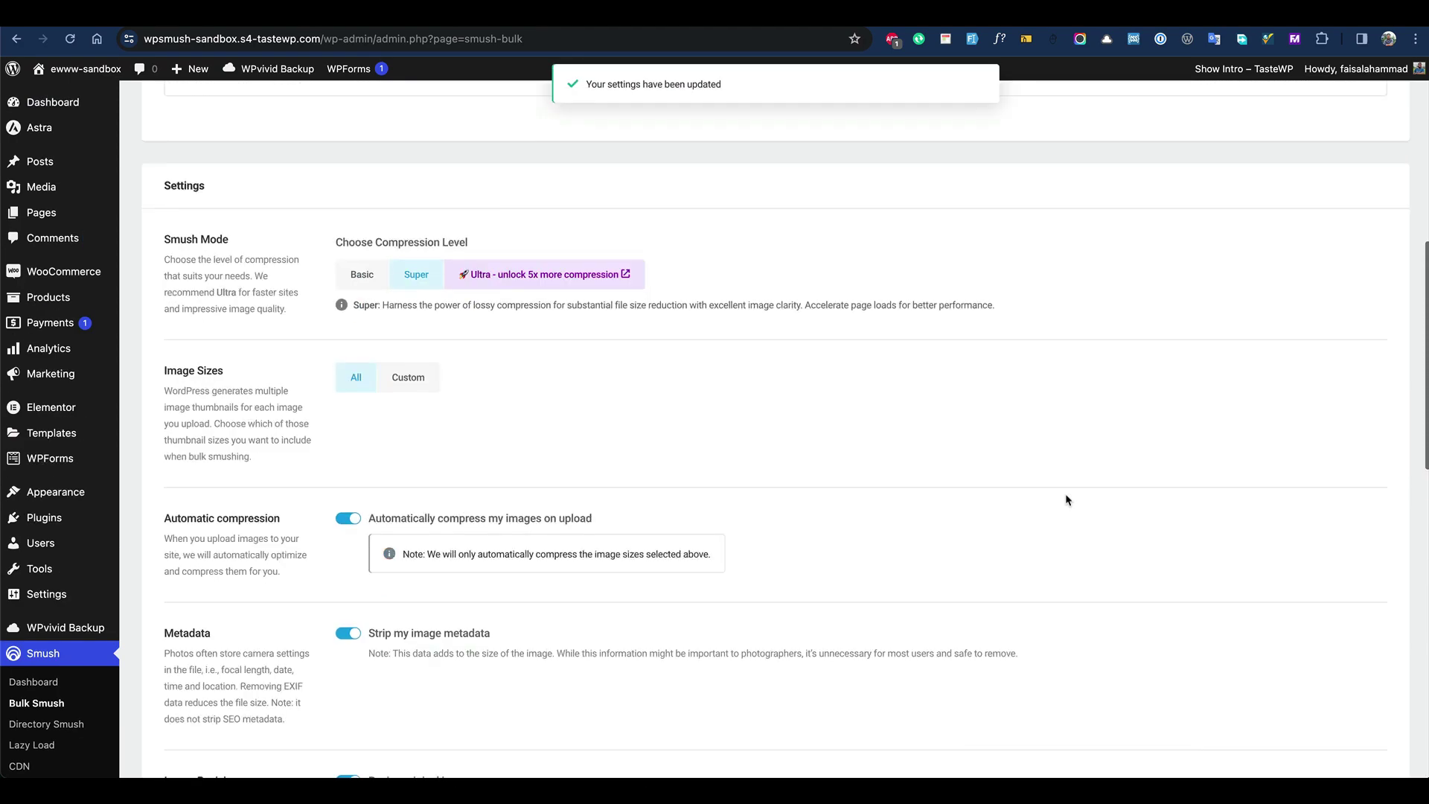
scroll(1066, 499, "down", 20)
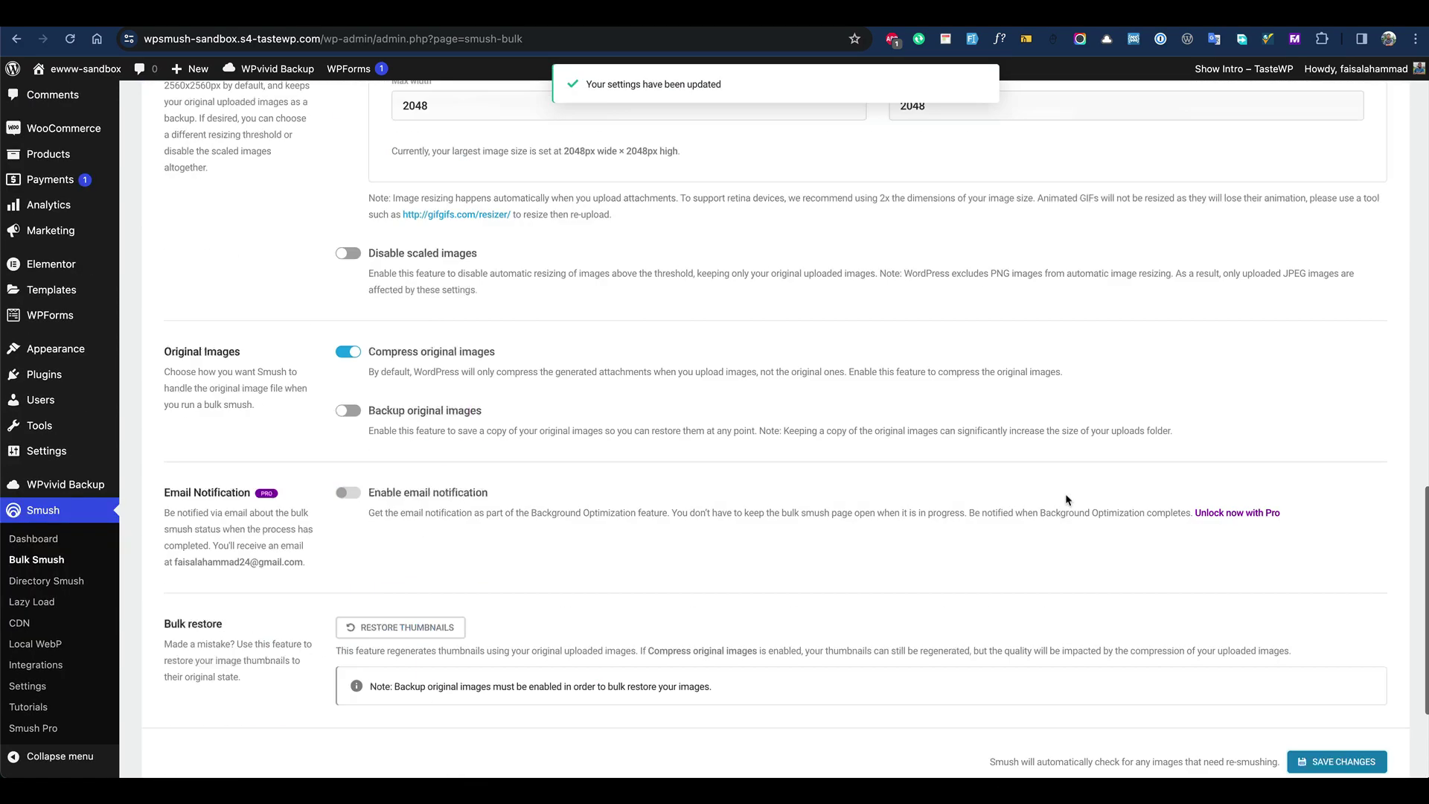
scroll(1066, 500, "up", 20)
scroll(1020, 504, "down", 20)
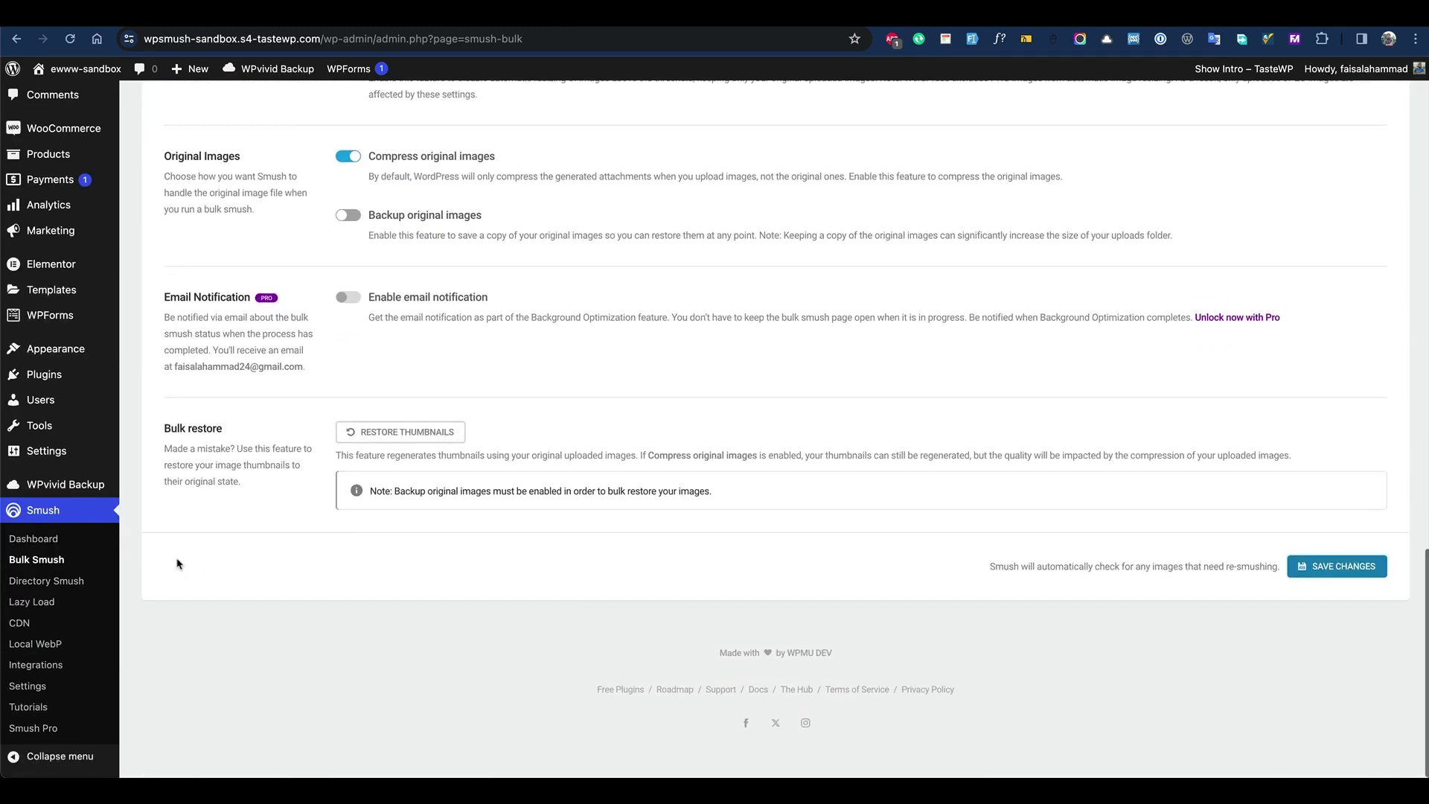
scroll(395, 478, "up", 20)
Start Smush's image re-check to kick off bulk compression.
left_click(223, 637)
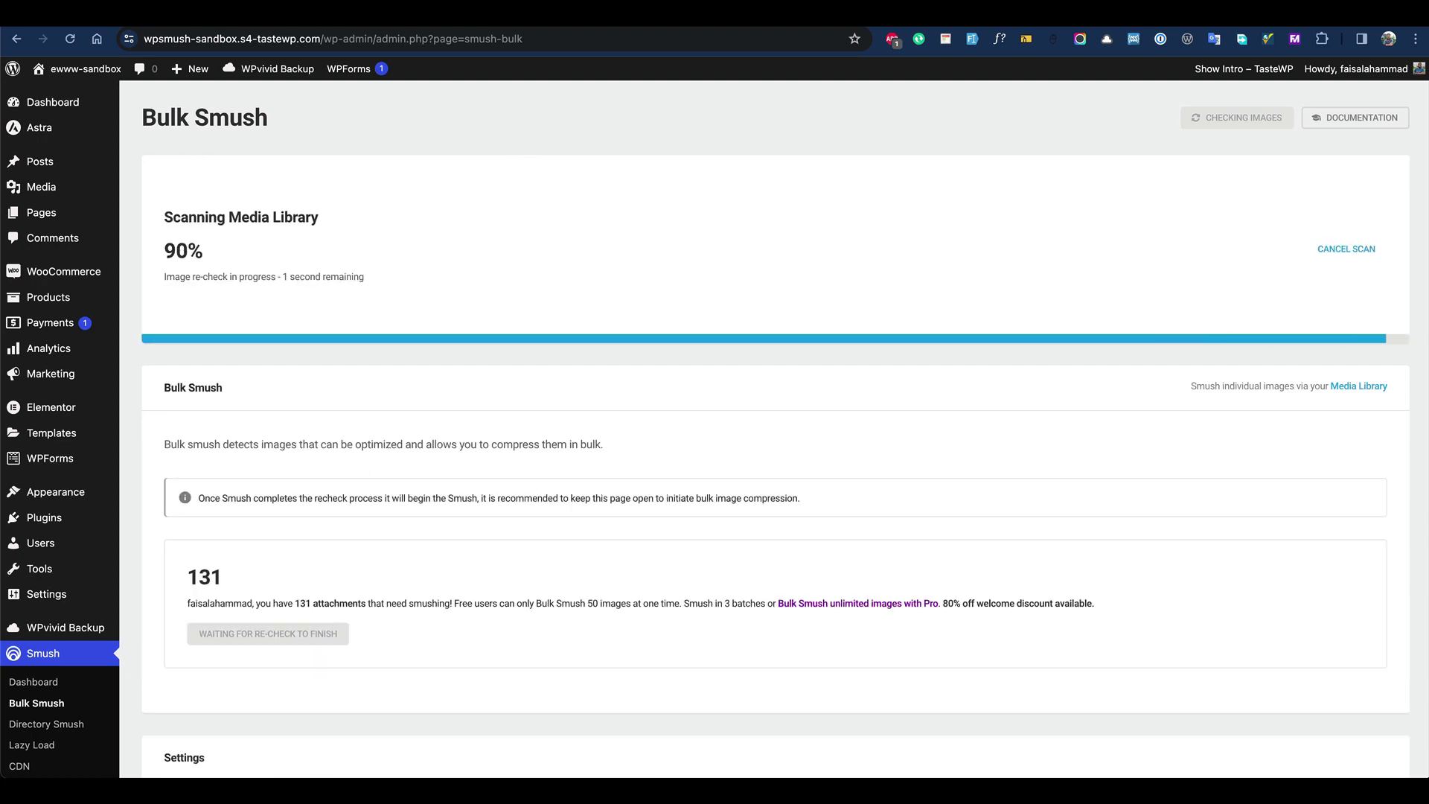
scroll(549, 392, "down", 3)
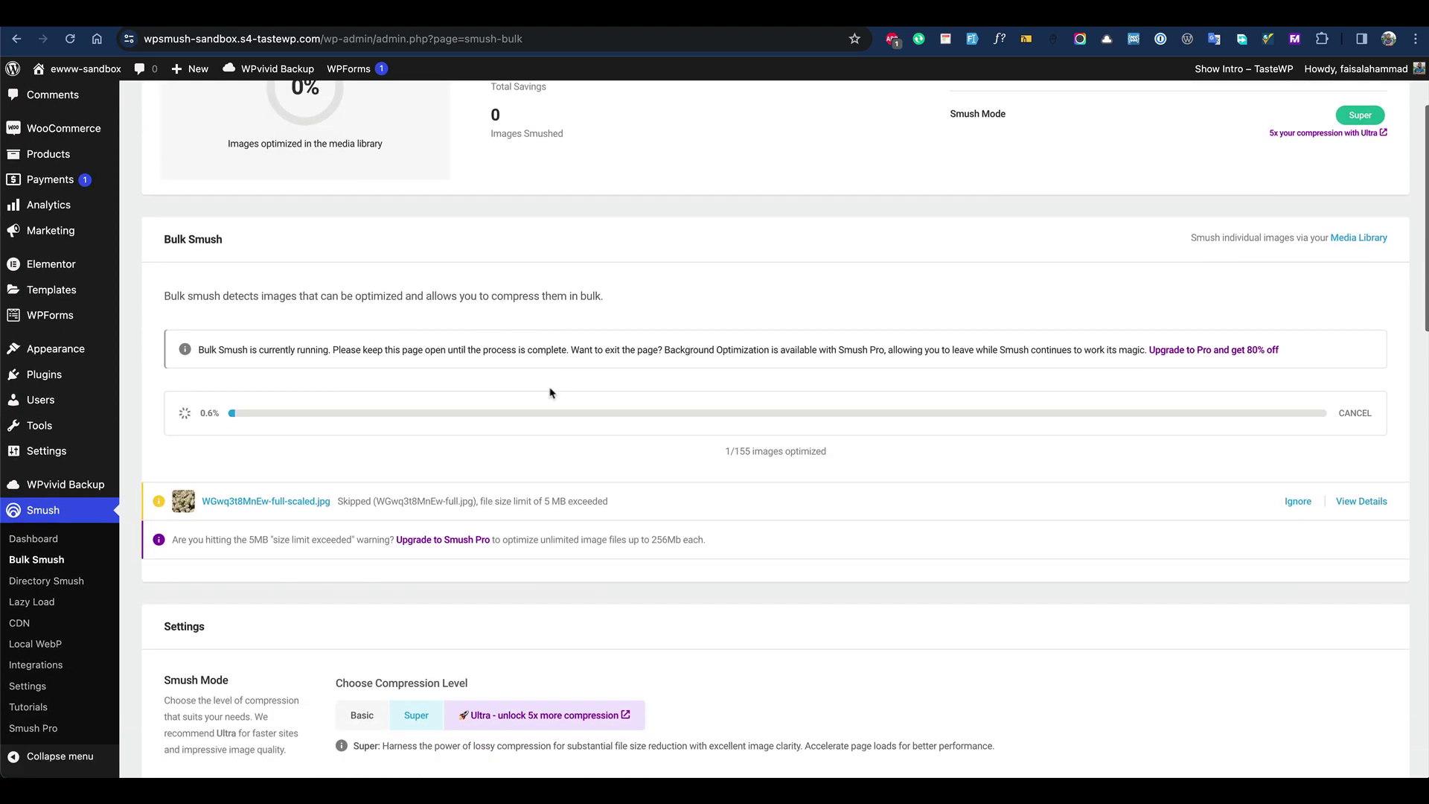
scroll(659, 117, "up", 3)
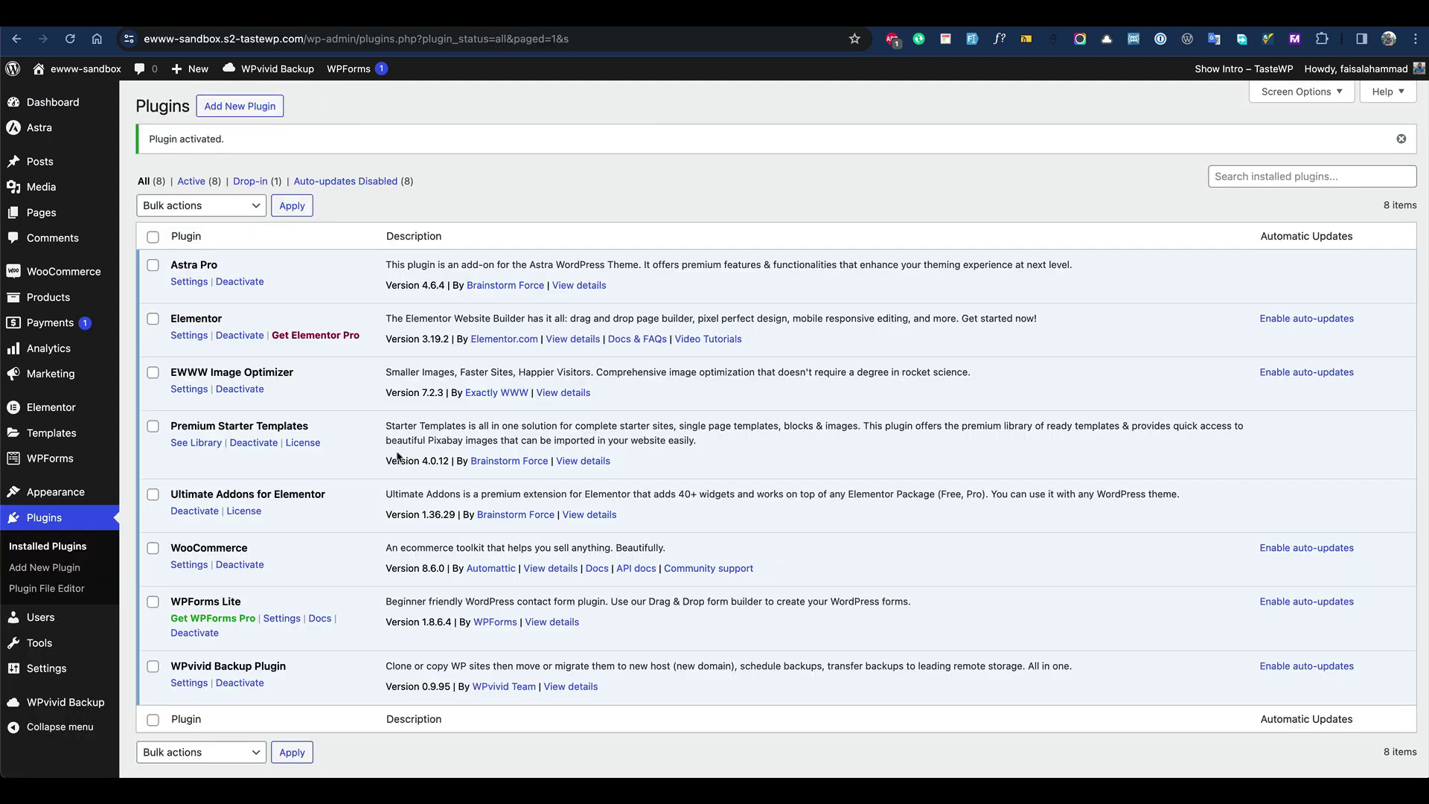
scroll(237, 570, "down", 1)
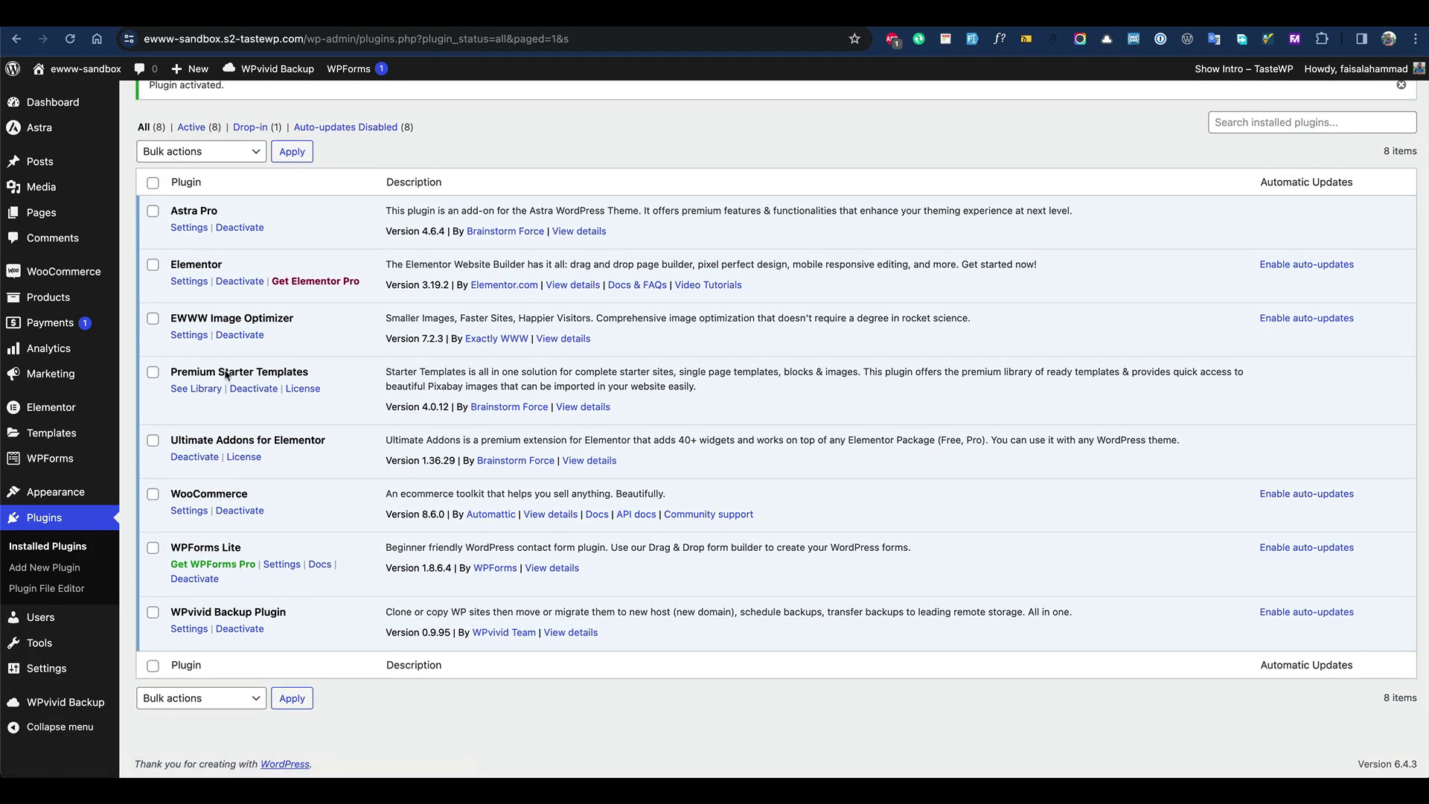
In EWWW's setup, choose speed and storage-saving goals and stay in free mode.
left_click(198, 339)
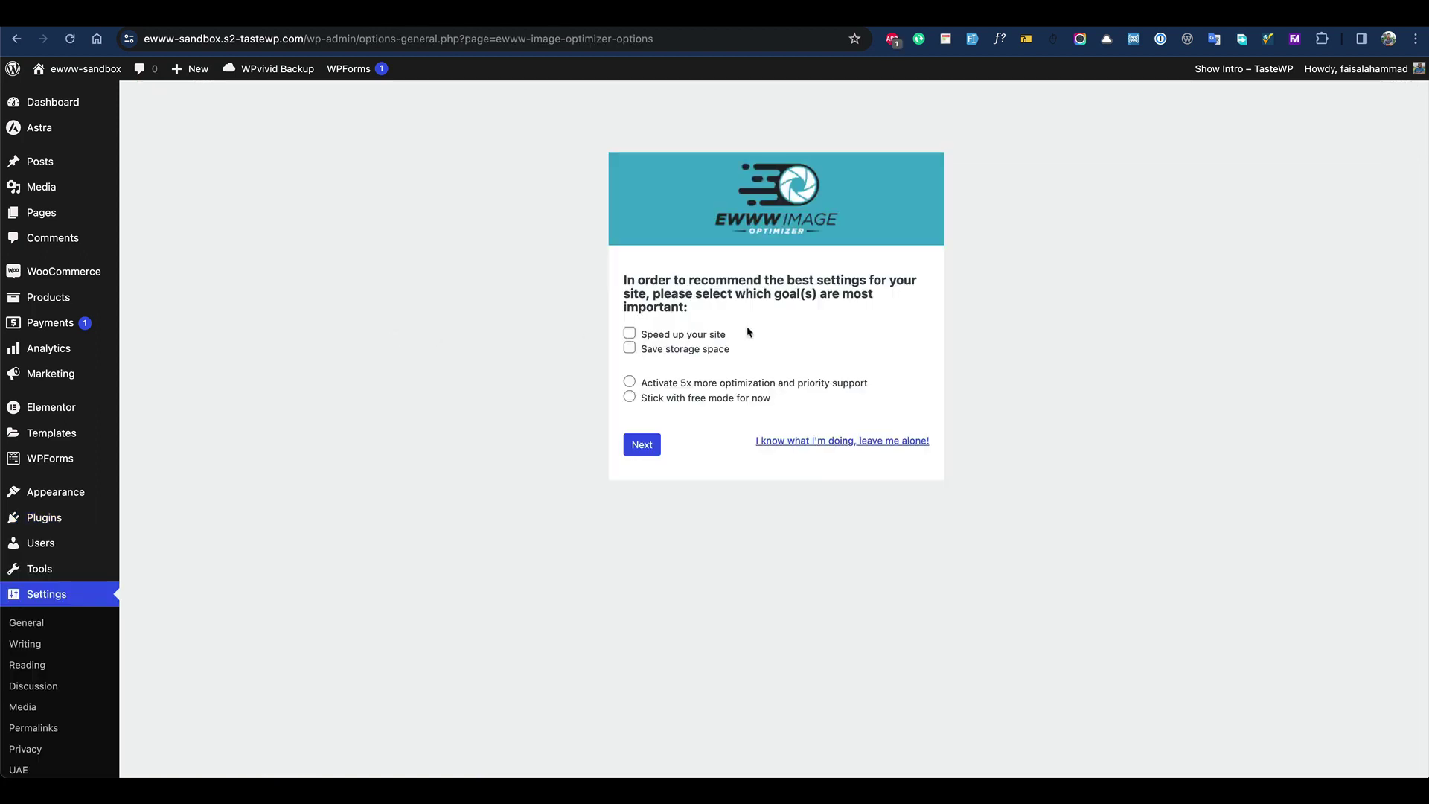
left_click(697, 338)
left_click(704, 351)
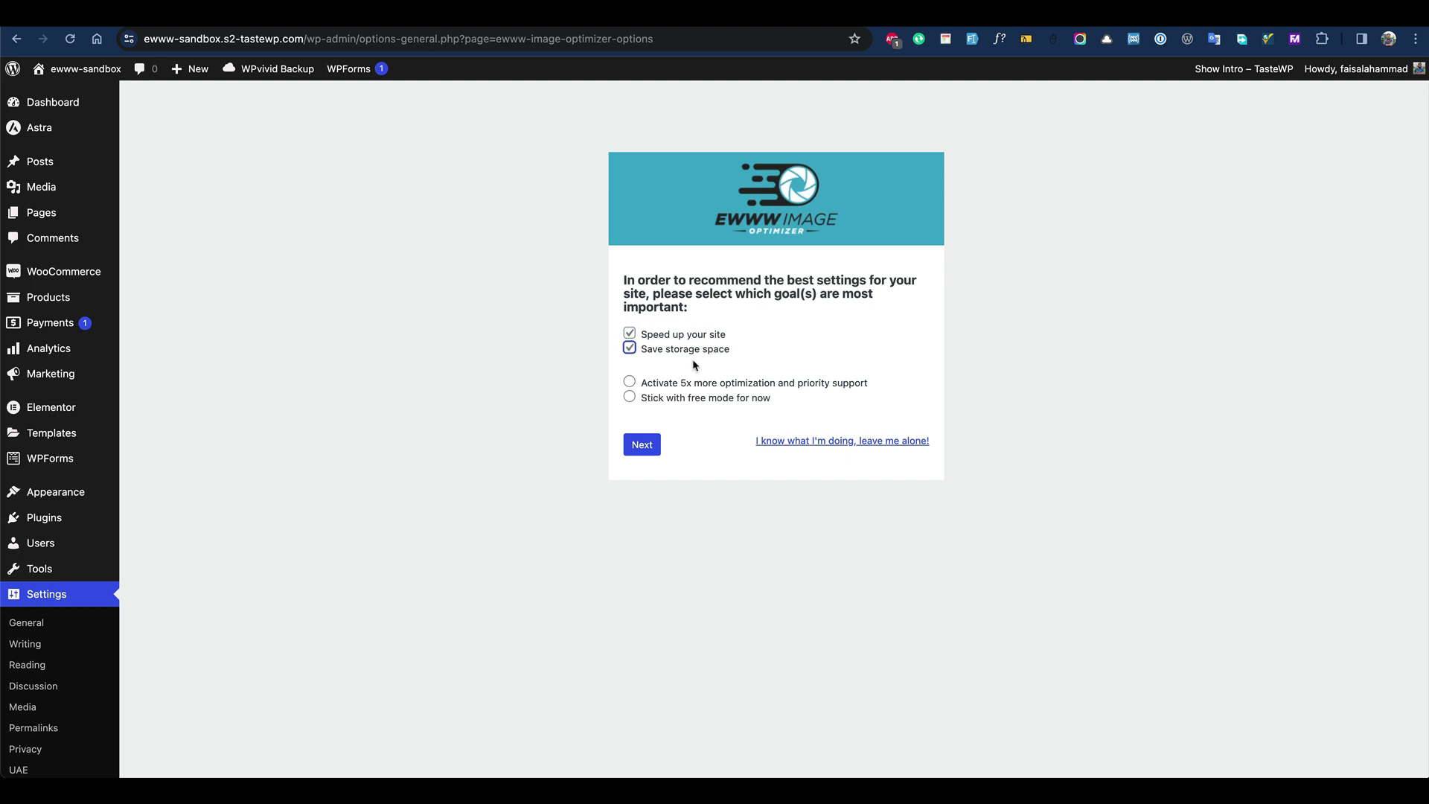
left_click(686, 404)
left_click(641, 539)
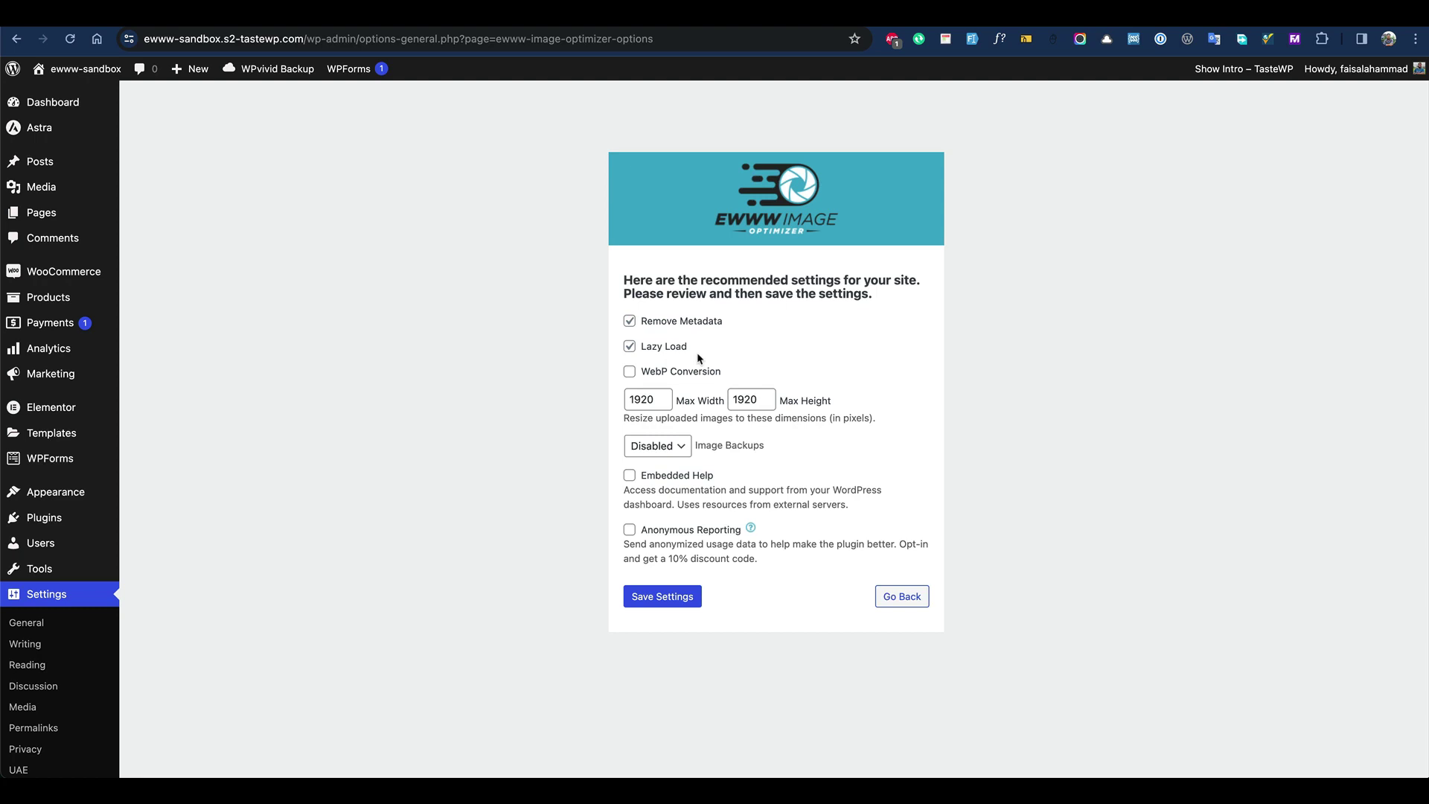
Enable WebP conversion, keep image backups disabled, and save the recommended settings.
left_click(670, 375)
left_click(655, 457)
left_click(658, 445)
left_click(689, 445)
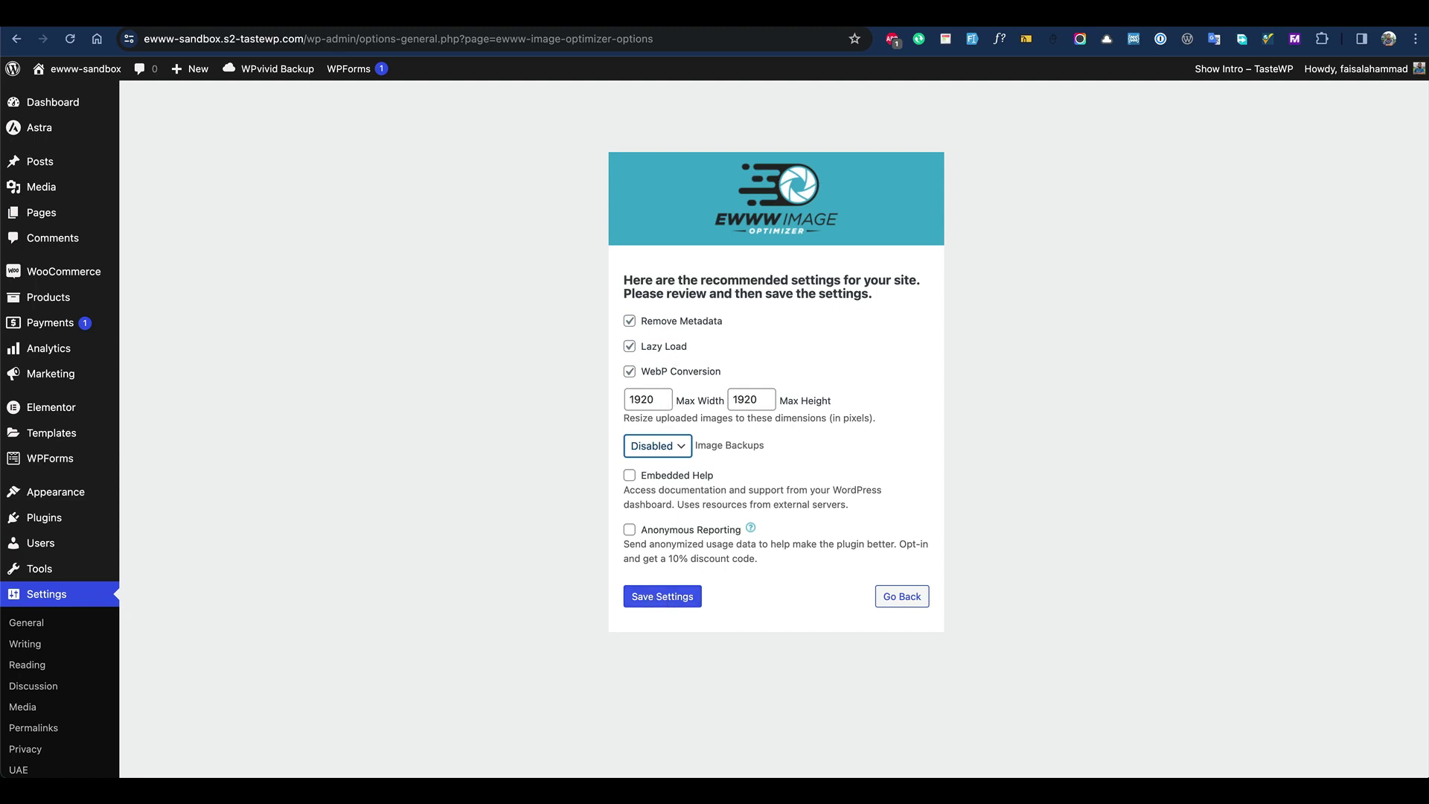
left_click(686, 595)
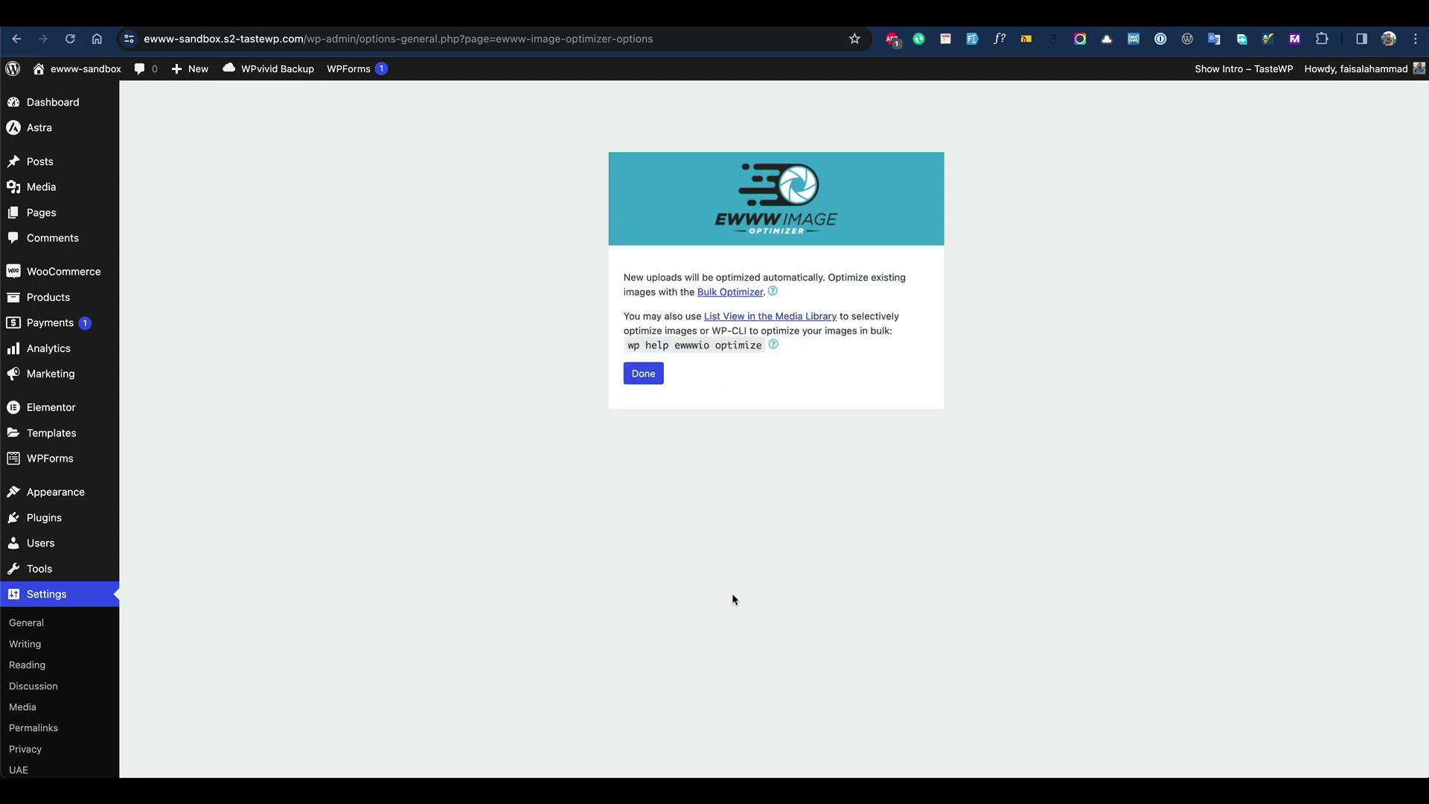
Finish the EWWW wizard, then enable and save Picture WebP Rewriting.
left_click(645, 369)
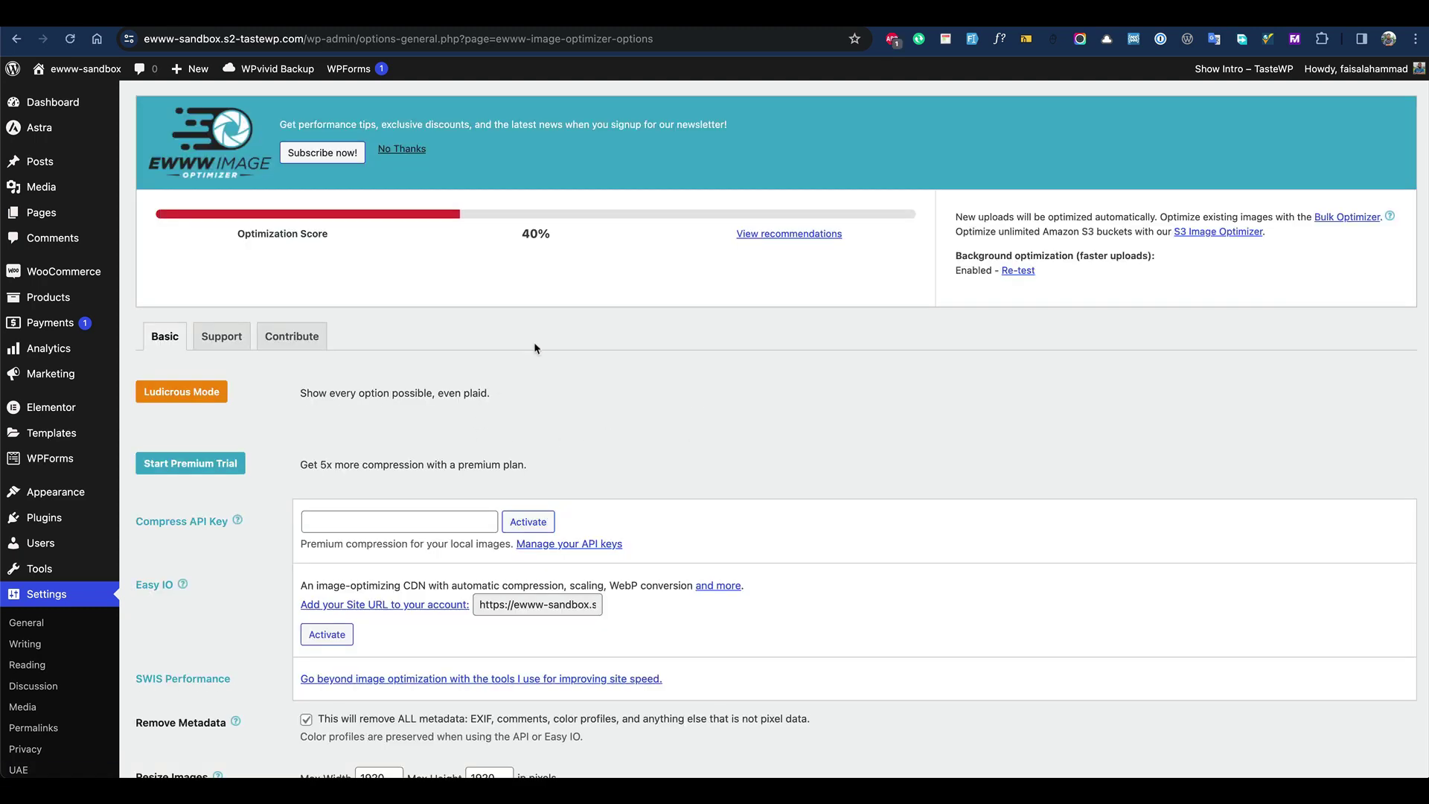
scroll(542, 404, "down", 3)
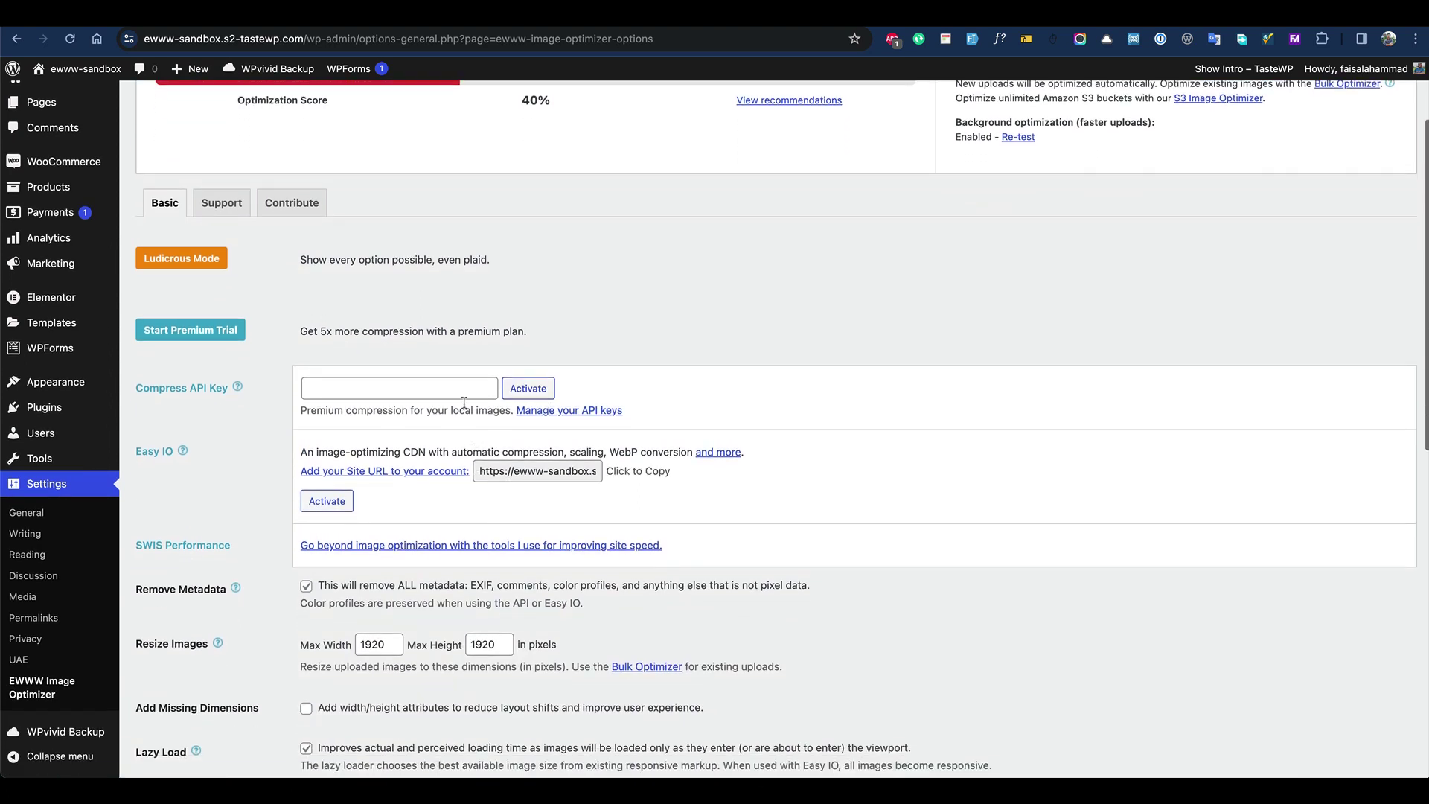
scroll(298, 298, "down", 2)
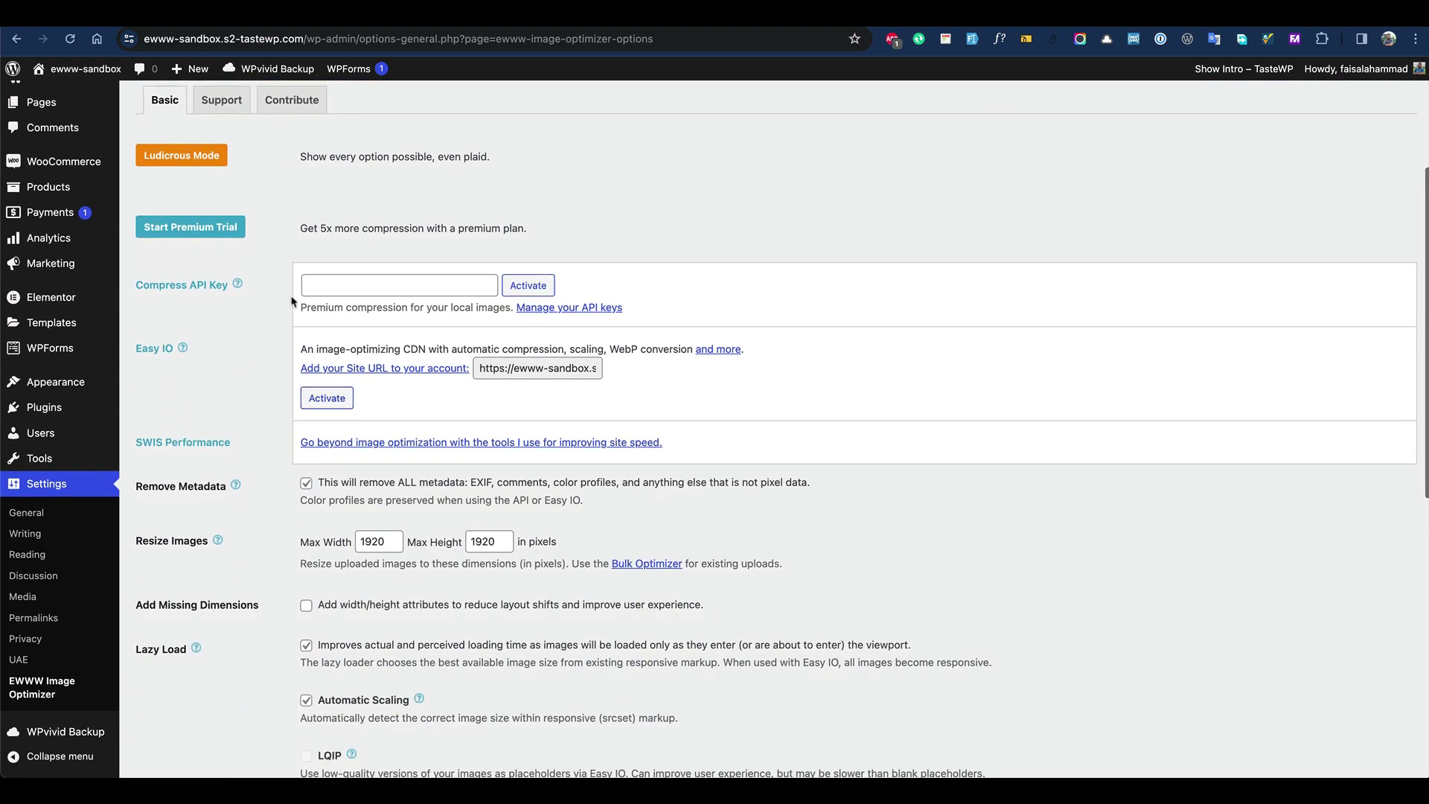
scroll(310, 319, "down", 1)
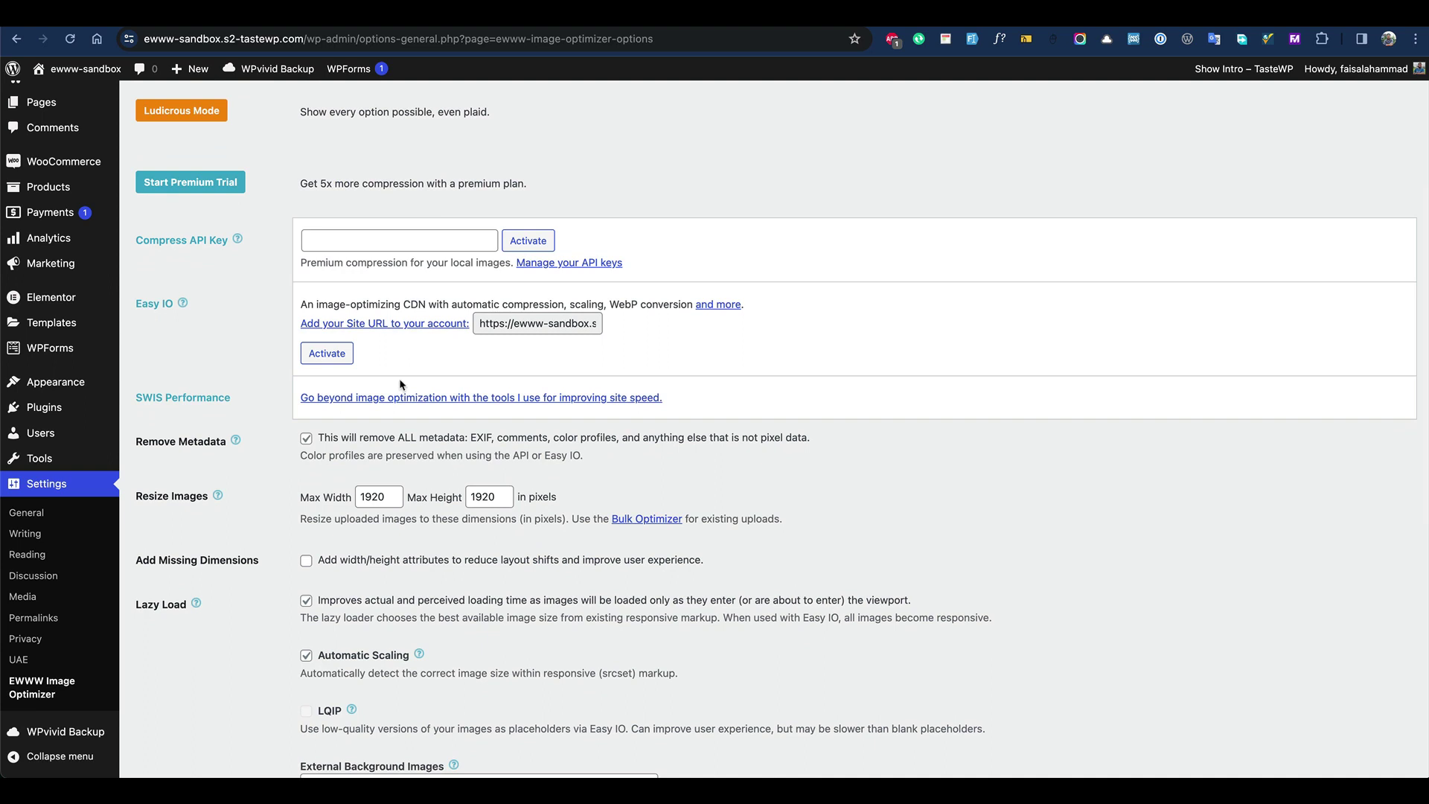
scroll(400, 379, "down", 1)
scroll(399, 384, "down", 1)
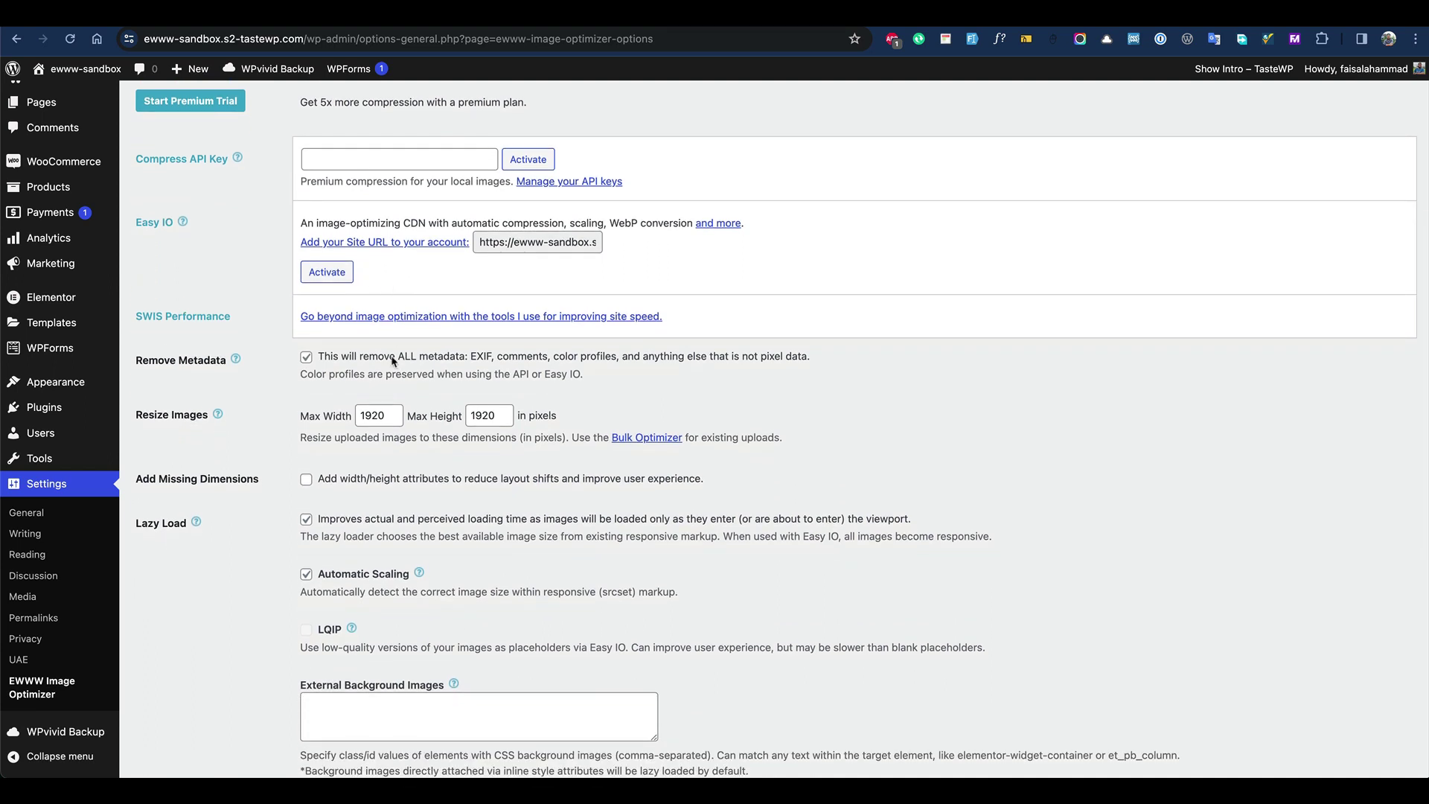
scroll(391, 374, "down", 3)
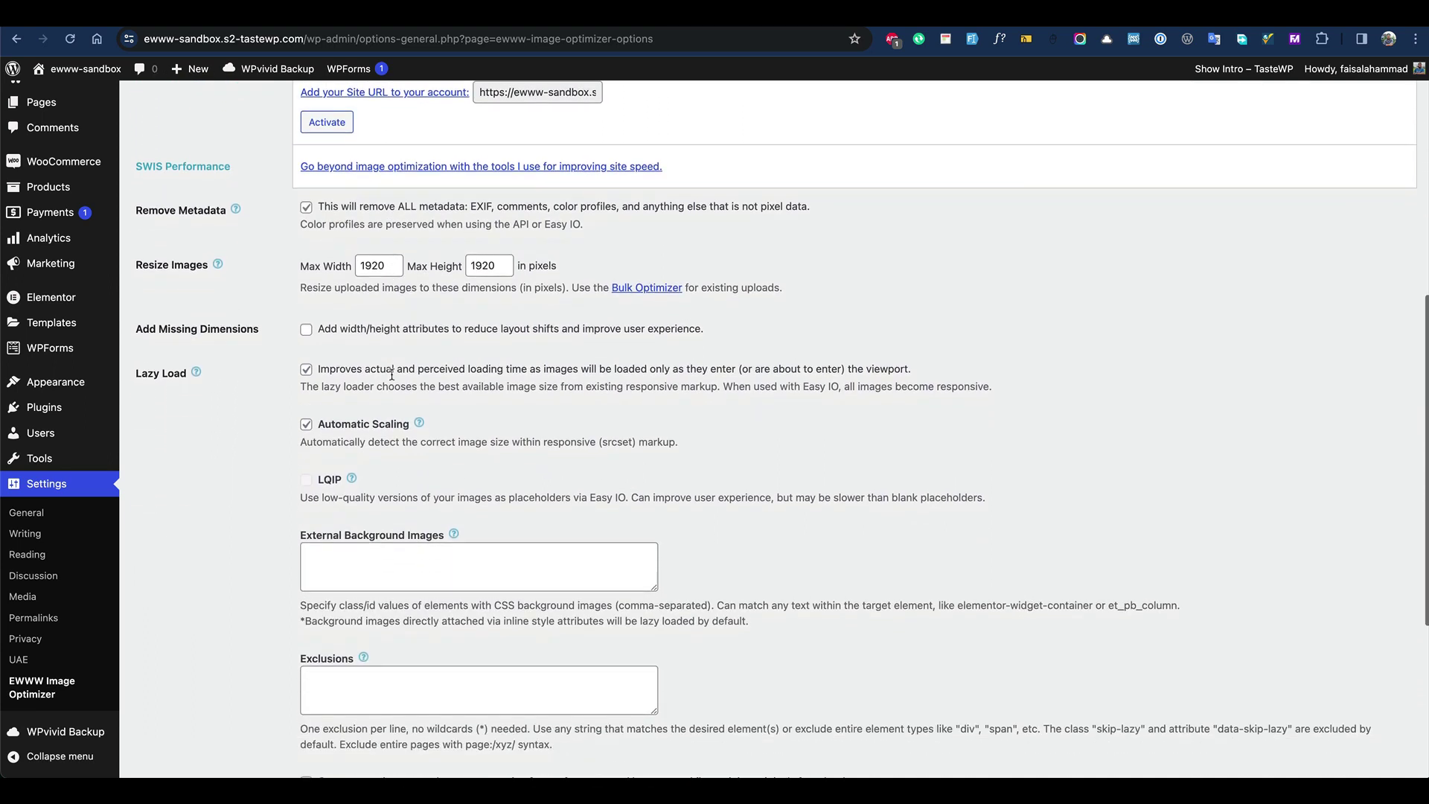
scroll(391, 374, "down", 2)
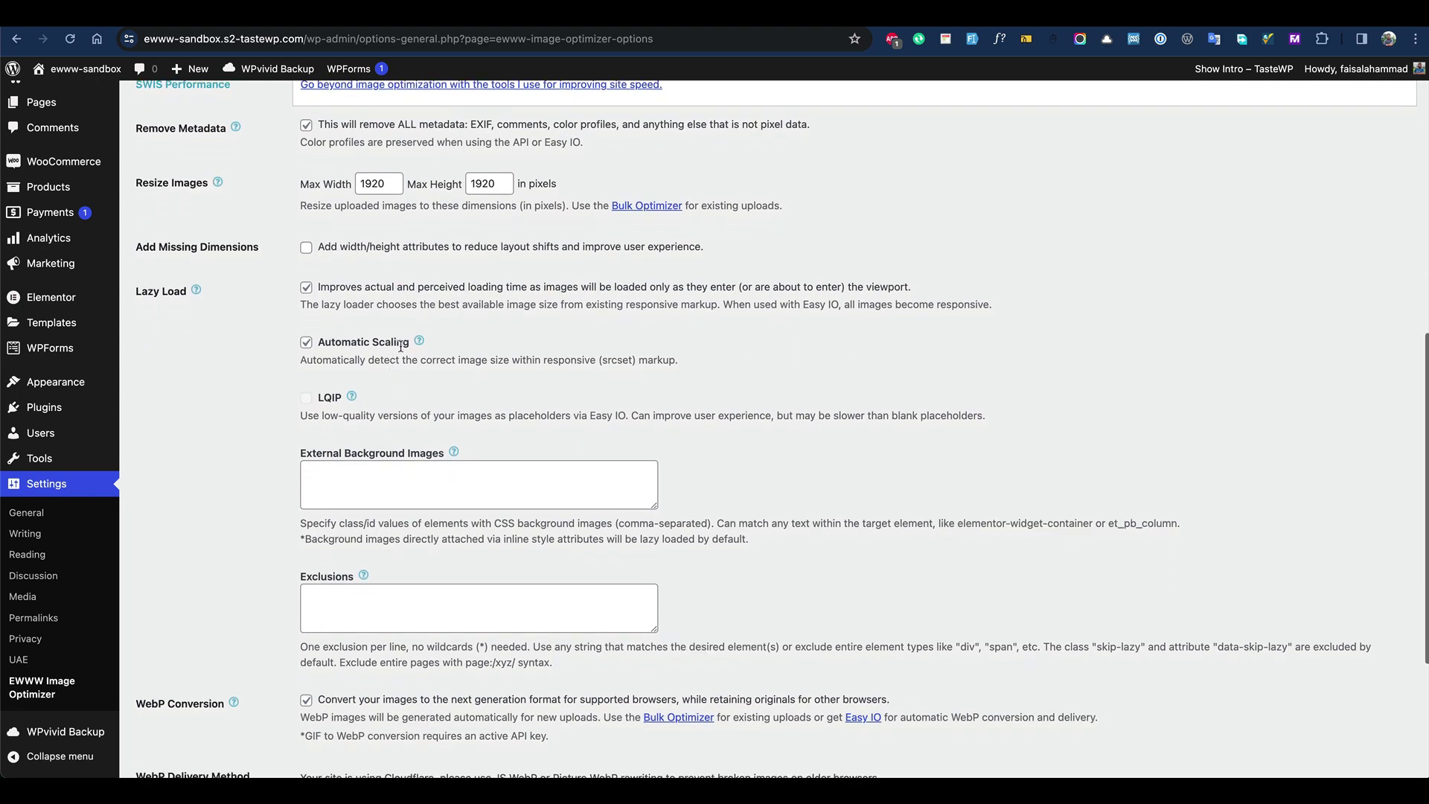
scroll(517, 382, "down", 4)
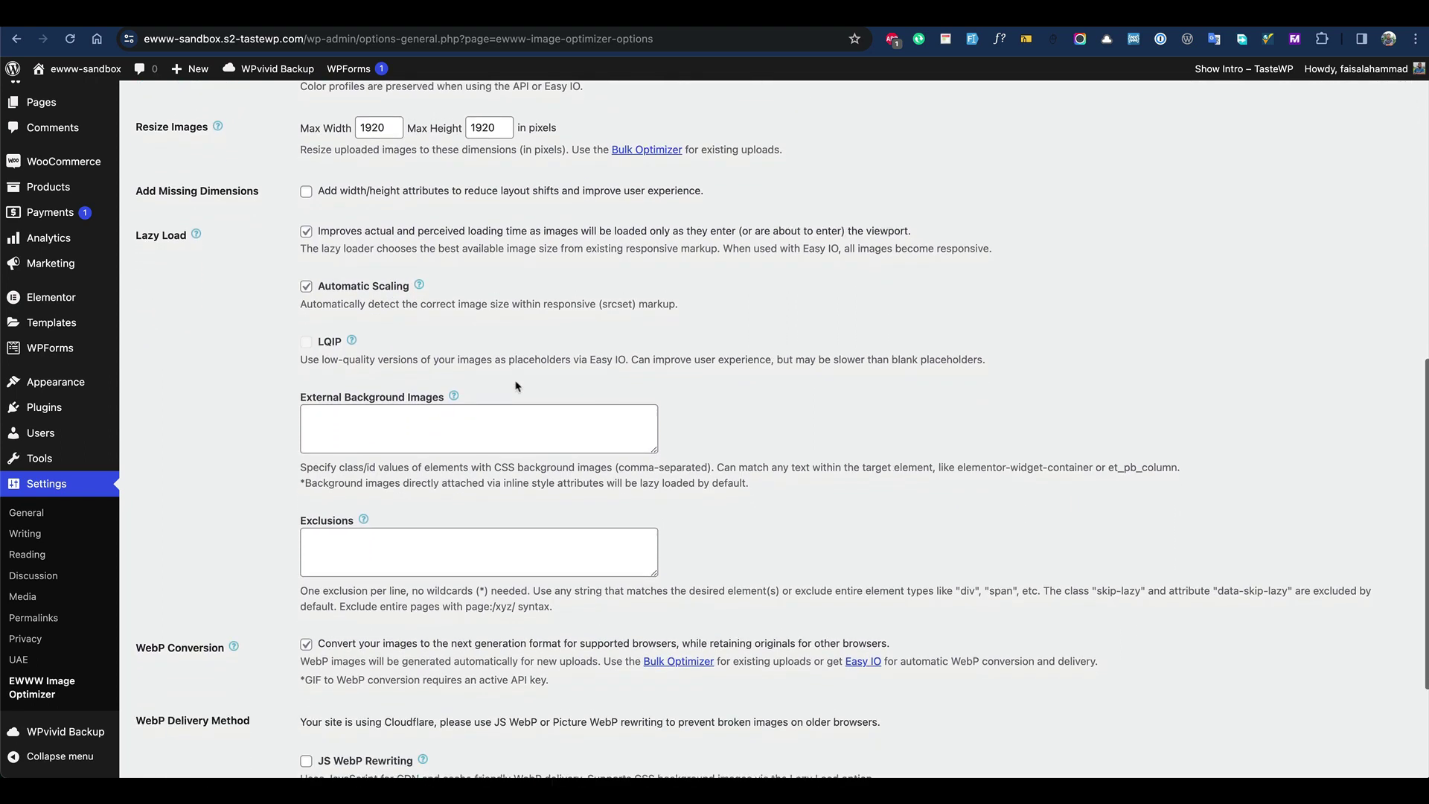
scroll(515, 381, "down", 1)
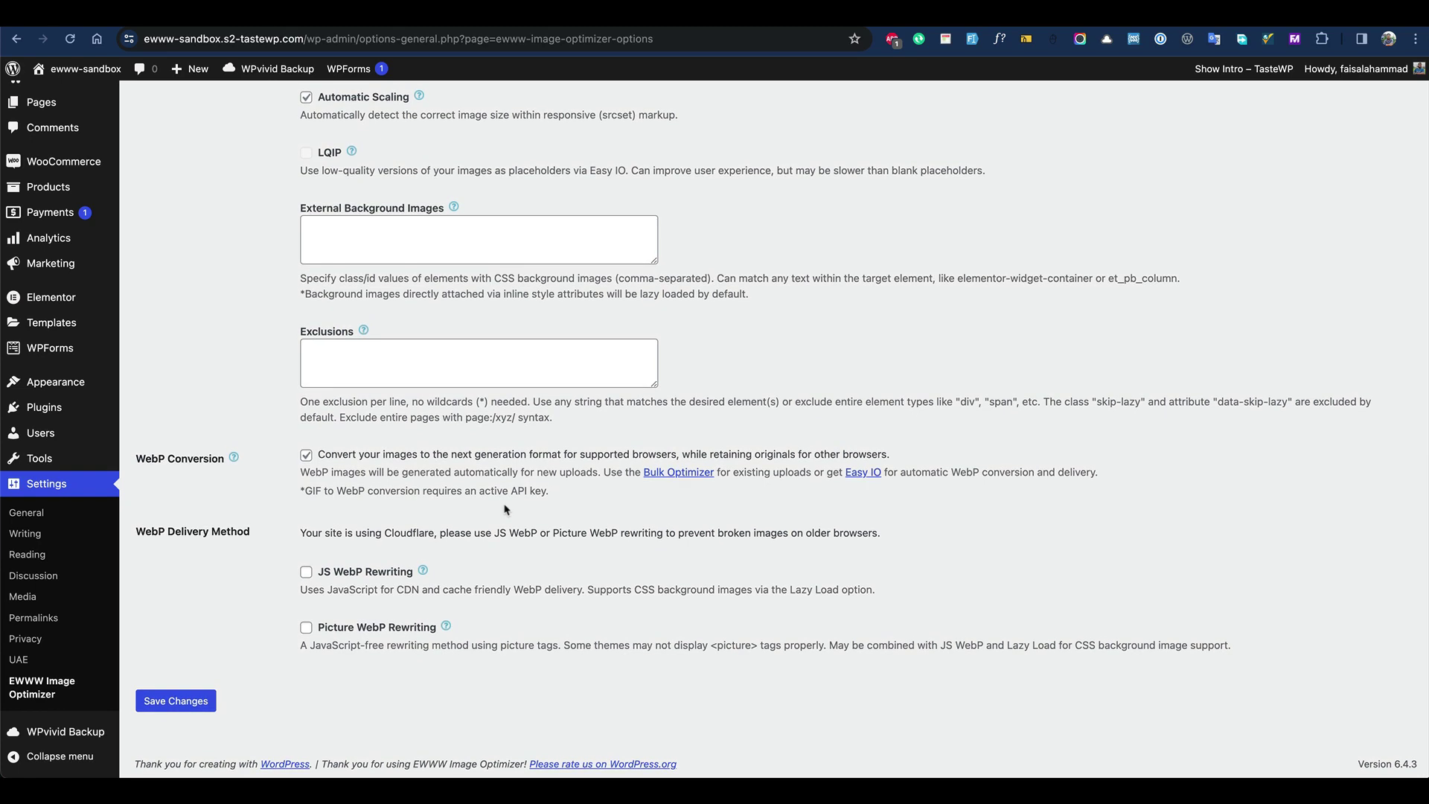
left_click(376, 629)
scroll(223, 695, "down", 2)
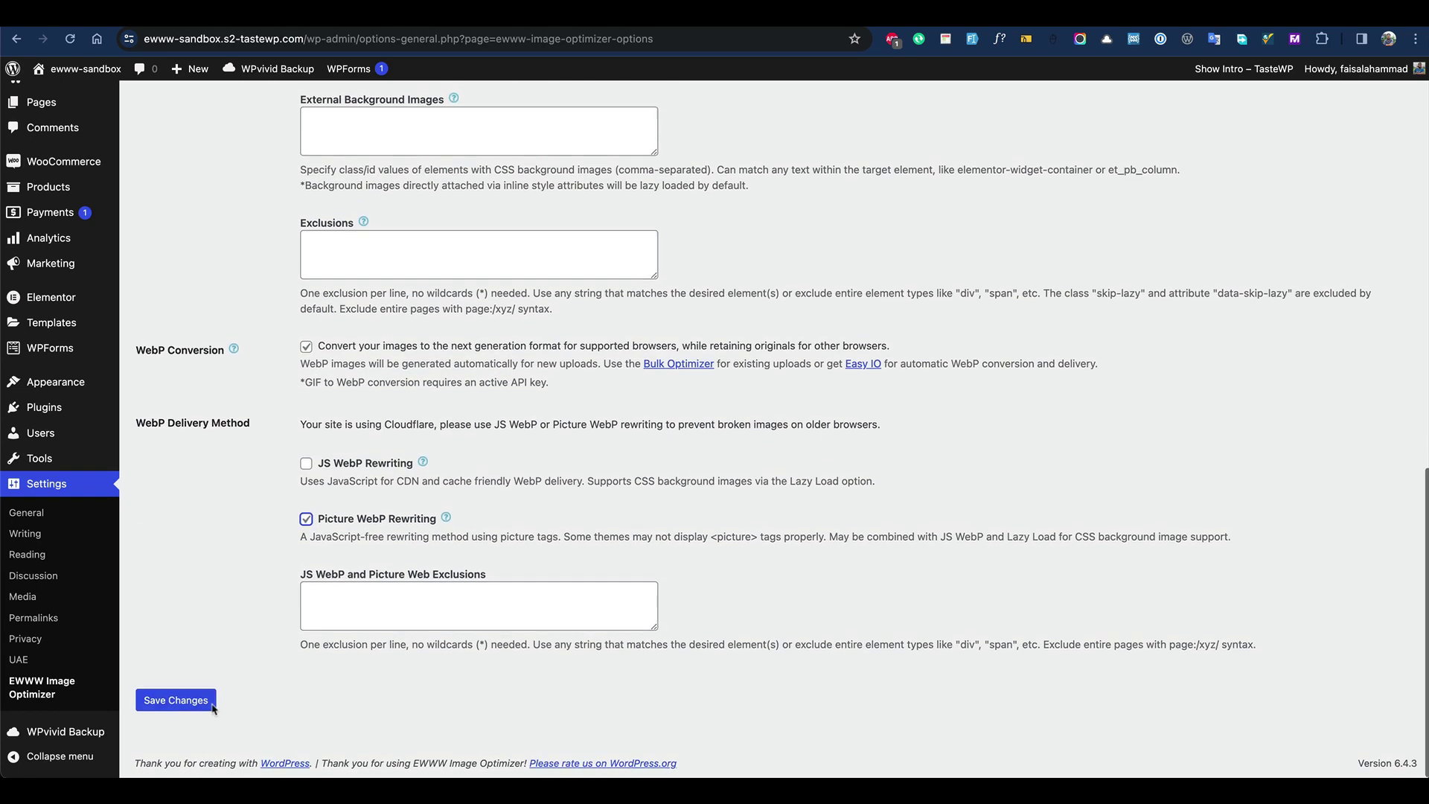
left_click(189, 711)
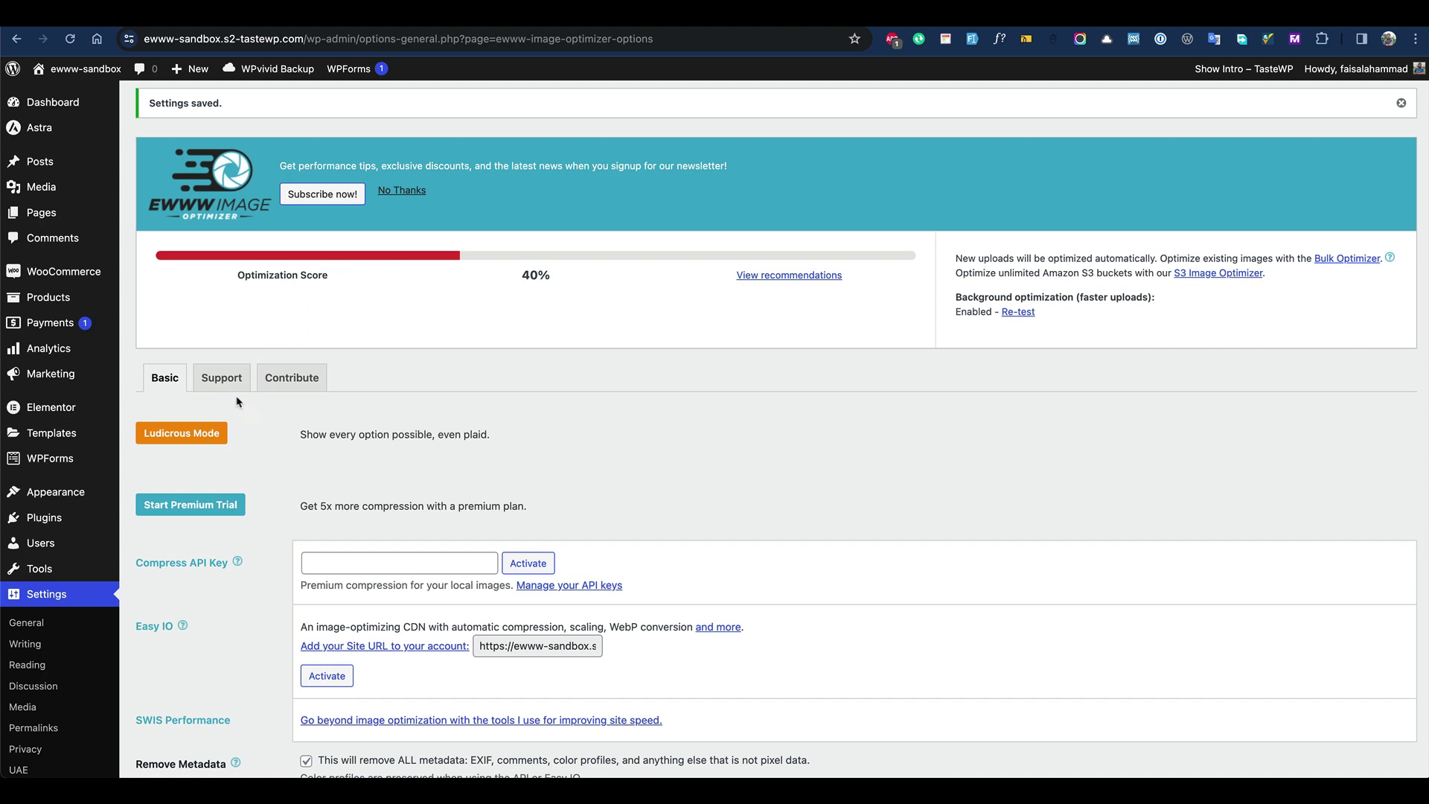
Review EWWW's support options and system info page.
left_click(225, 380)
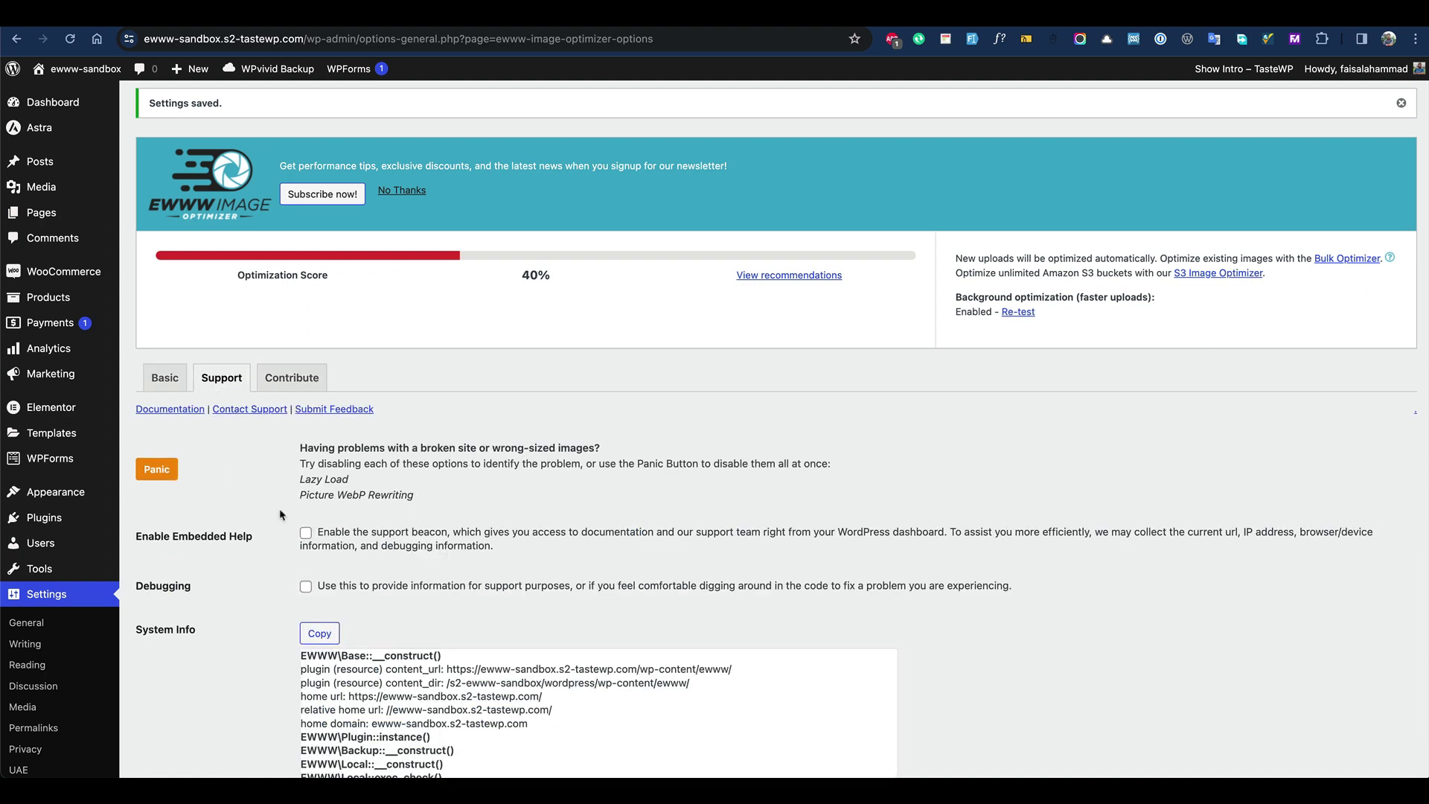
scroll(301, 451, "down", 3)
scroll(291, 350, "up", 3)
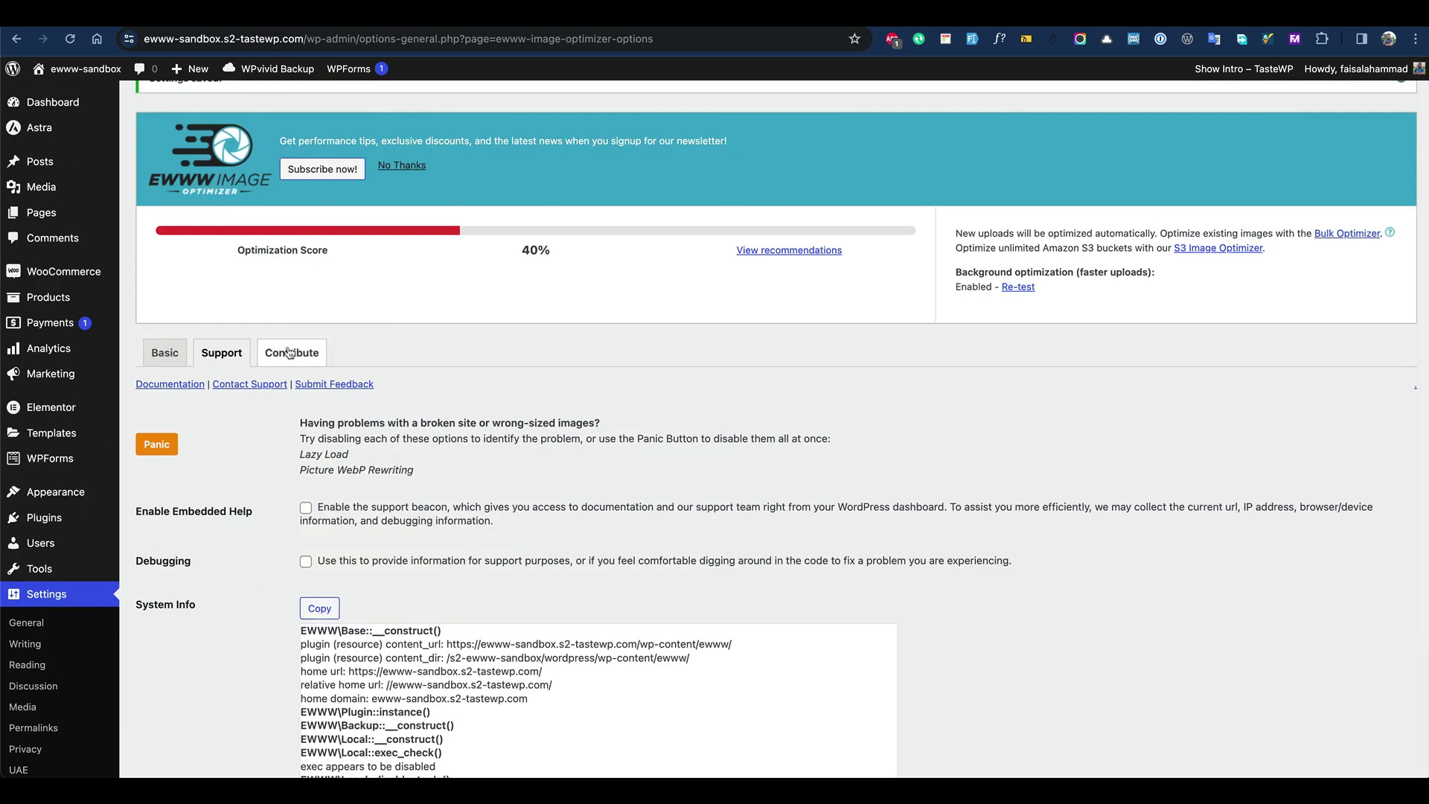
scroll(290, 339, "up", 1)
mouse_move(73, 195)
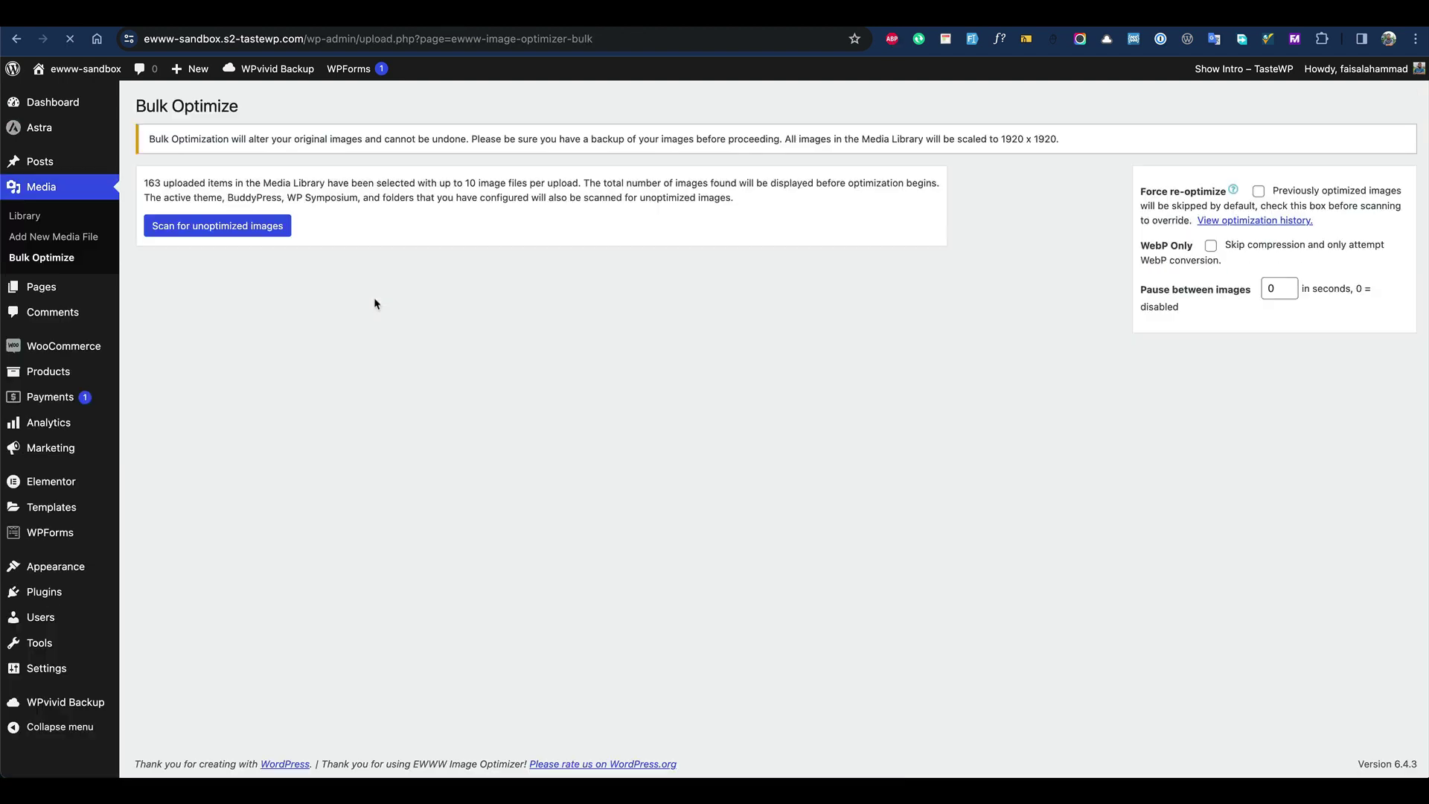
Scan the media library and start optimizing the 404 unoptimized images.
left_click(235, 232)
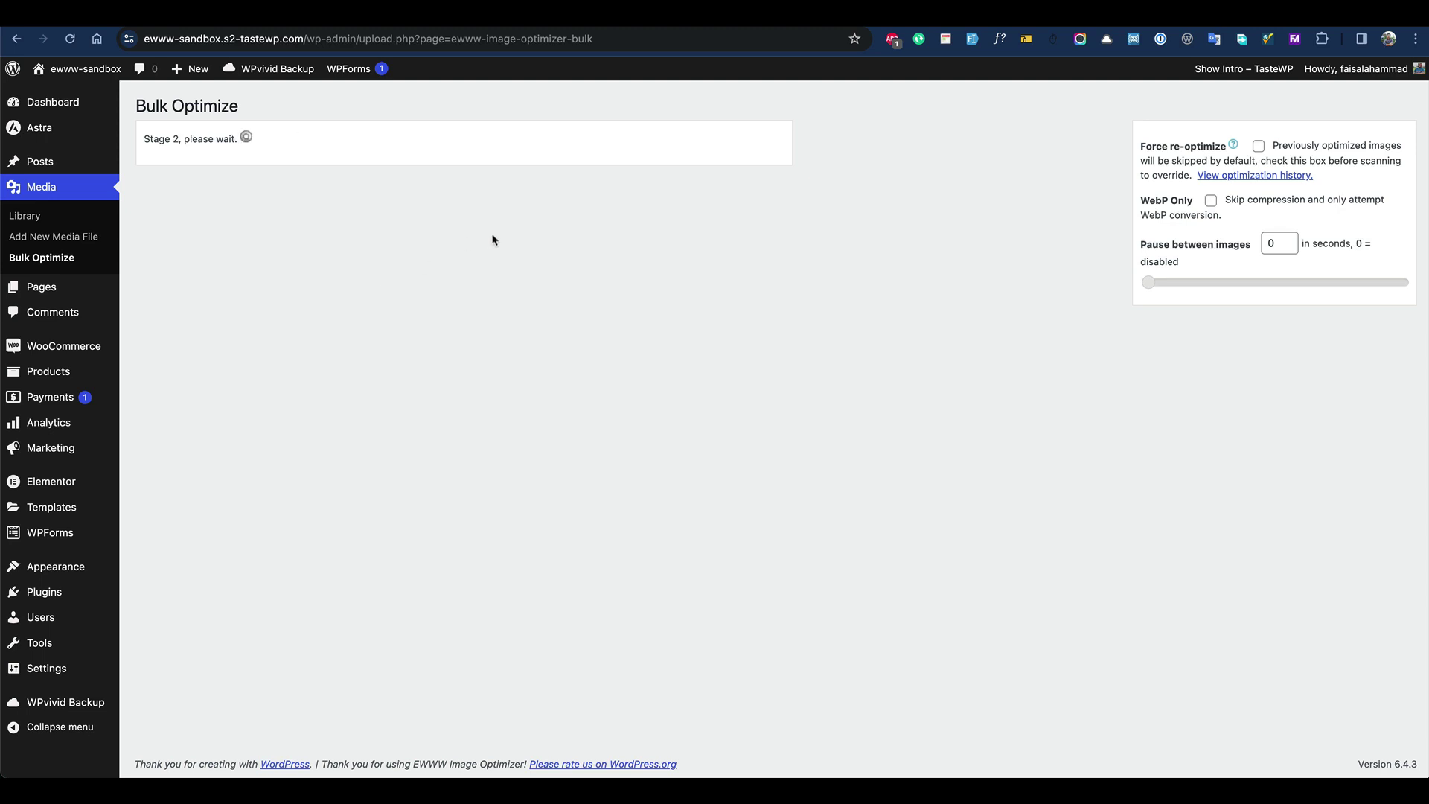
left_click(236, 171)
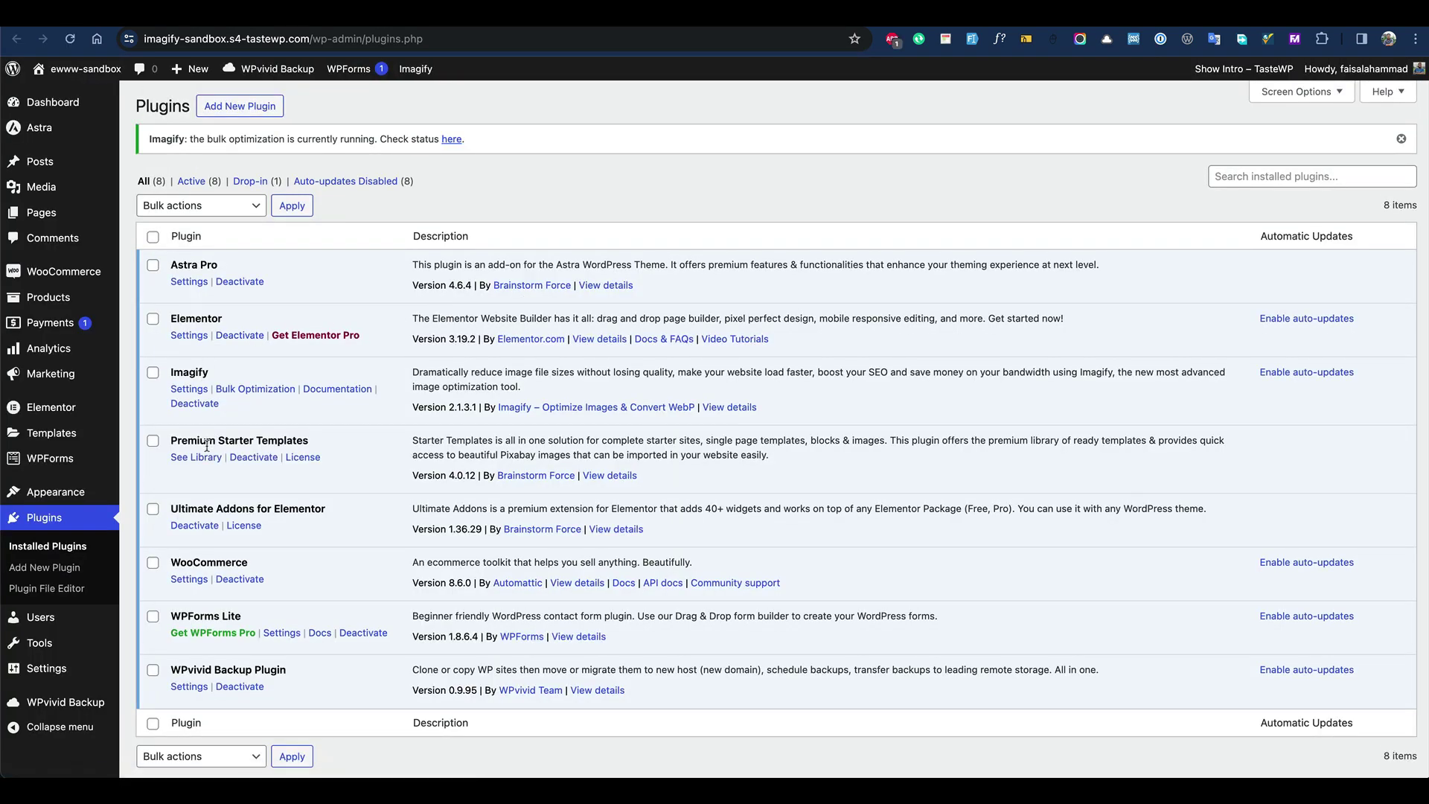
Browse the Premium Starter Templates library filtered to E-Commerce, then close it.
triple_click(201, 439)
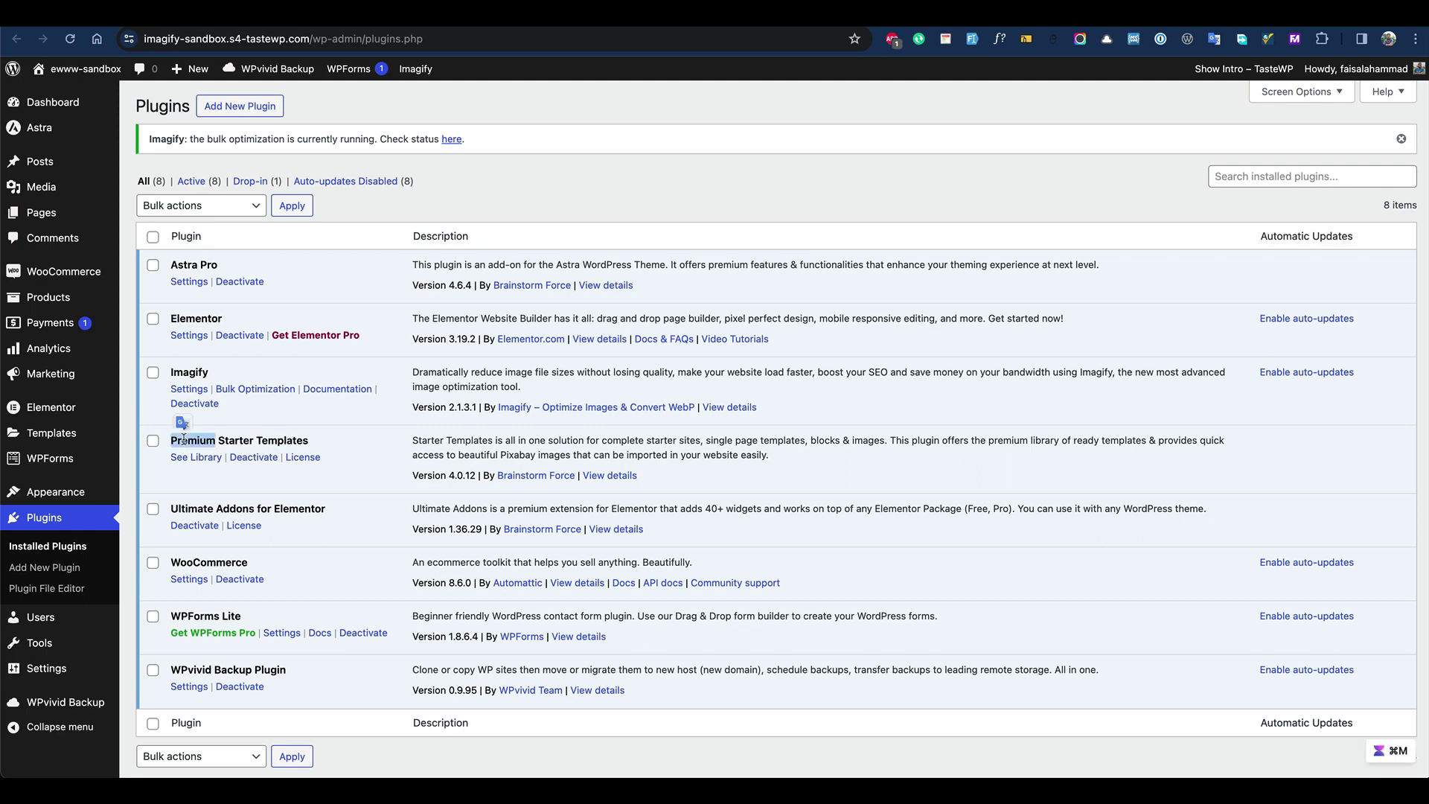
left_click(207, 459)
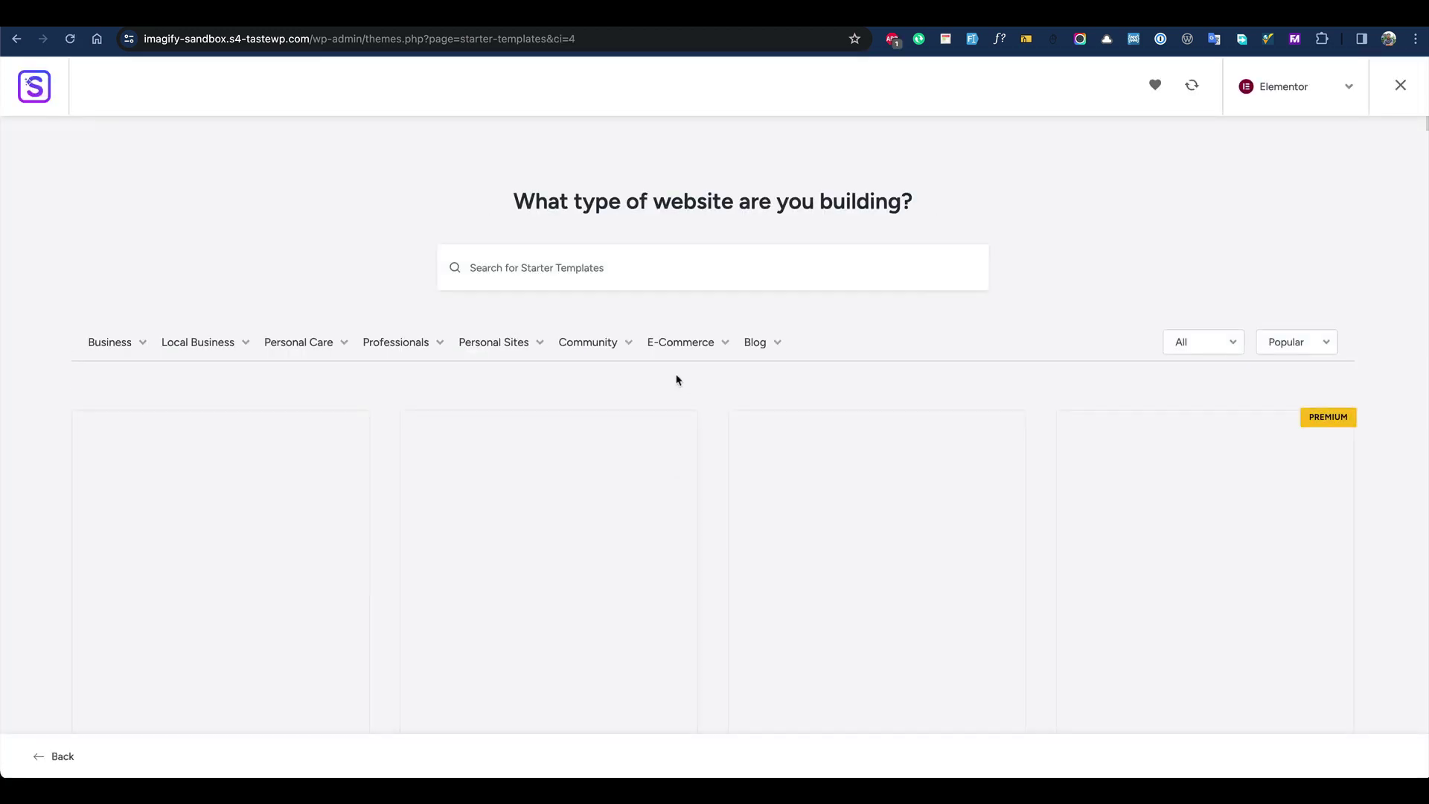
left_click(667, 361)
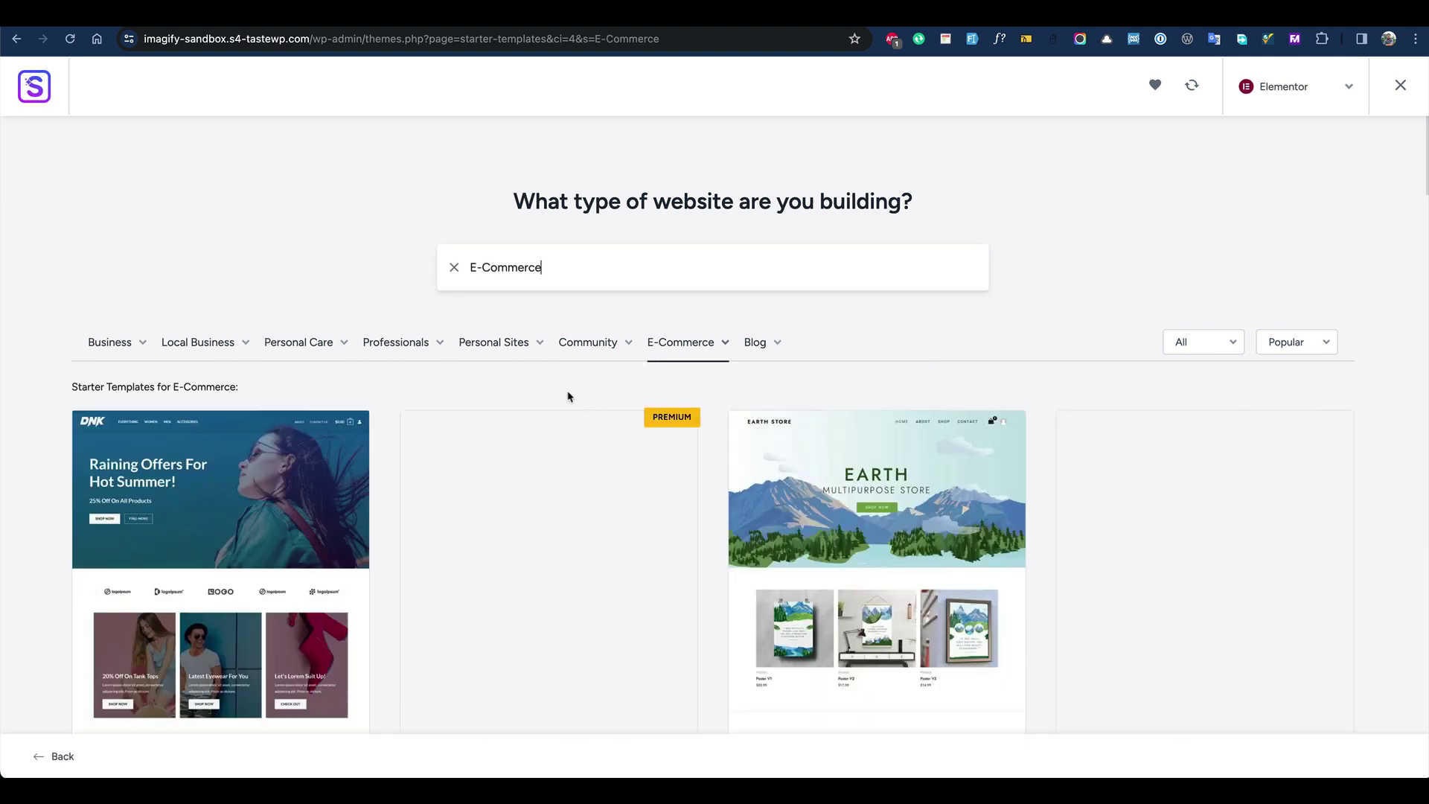
scroll(564, 397, "down", 3)
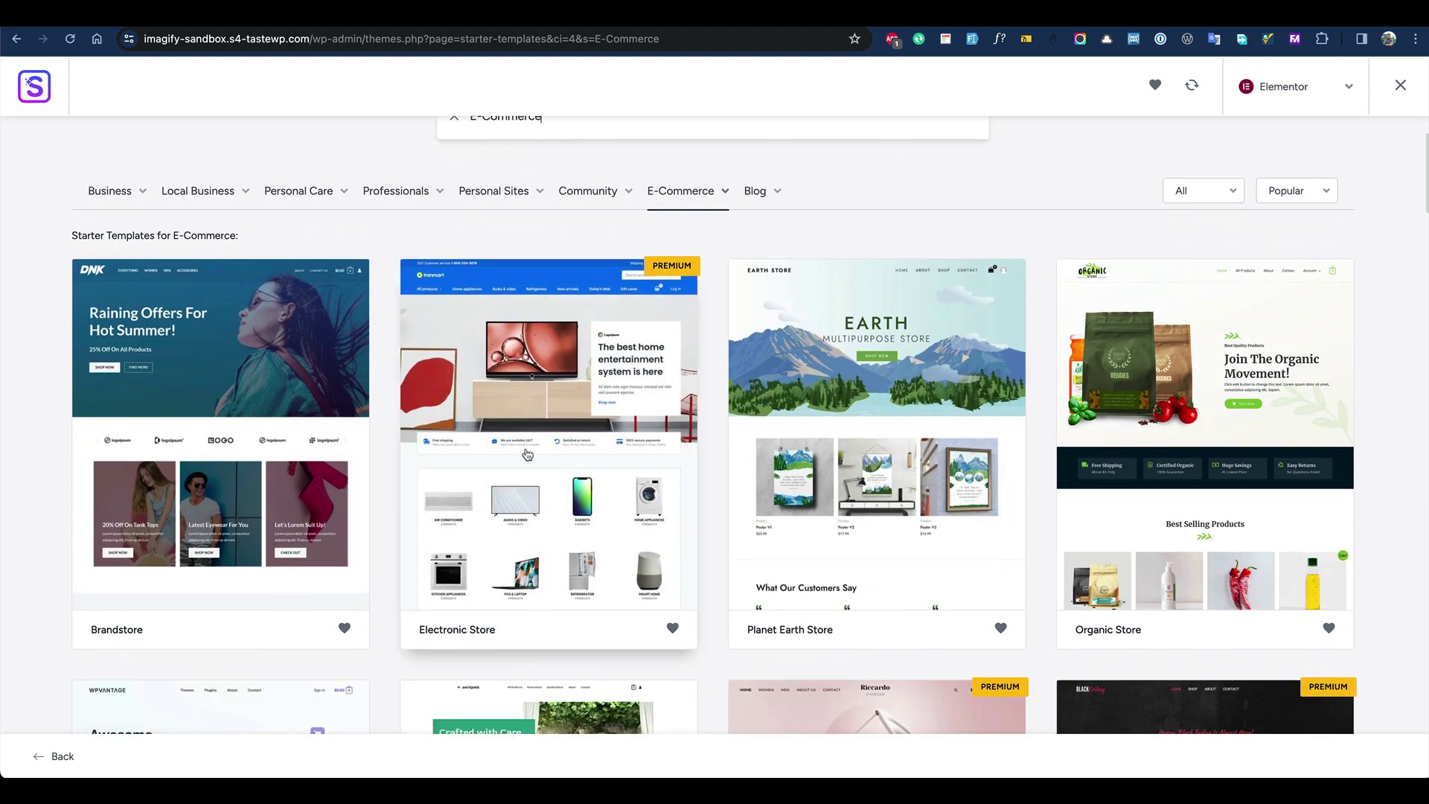
scroll(669, 311, "up", 3)
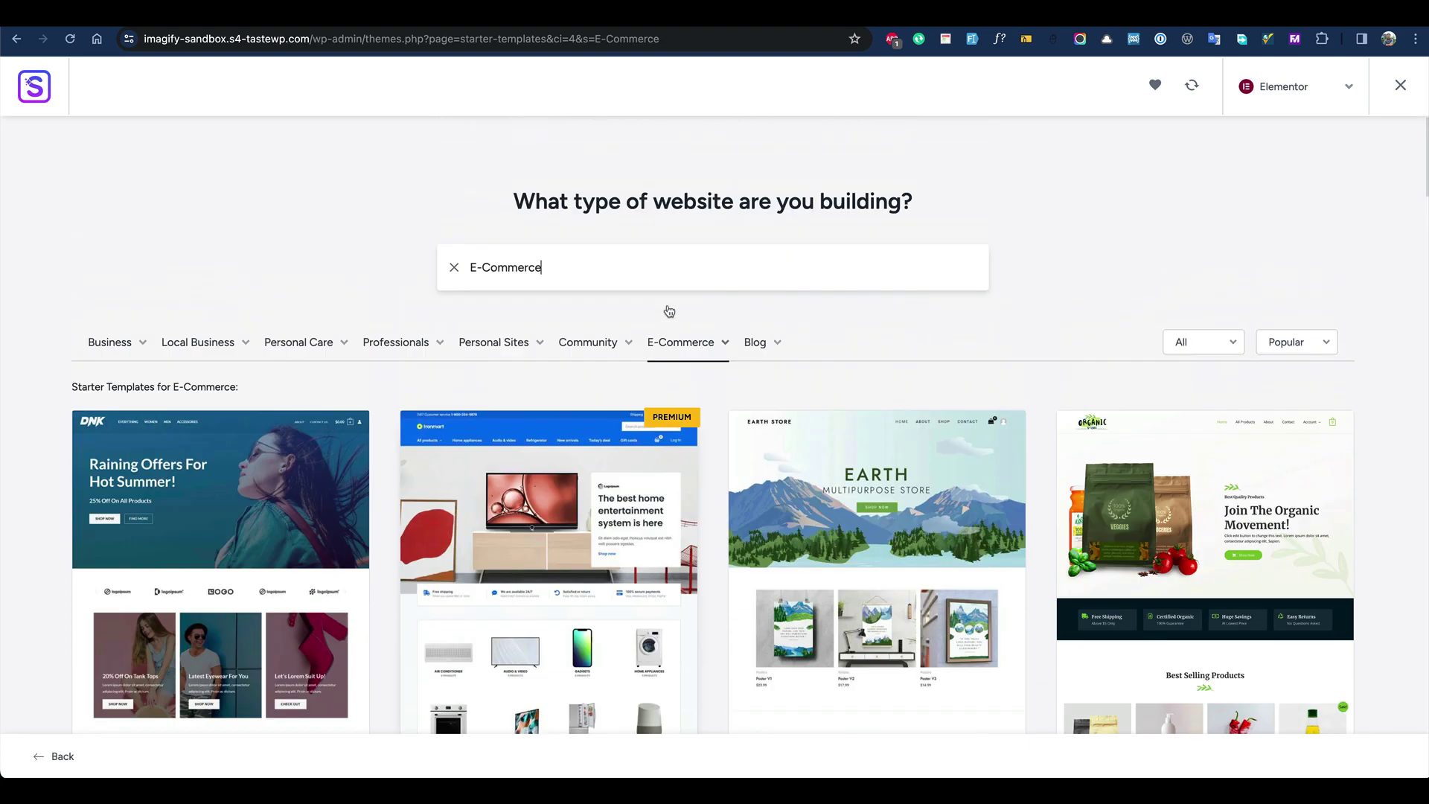
left_click(1398, 86)
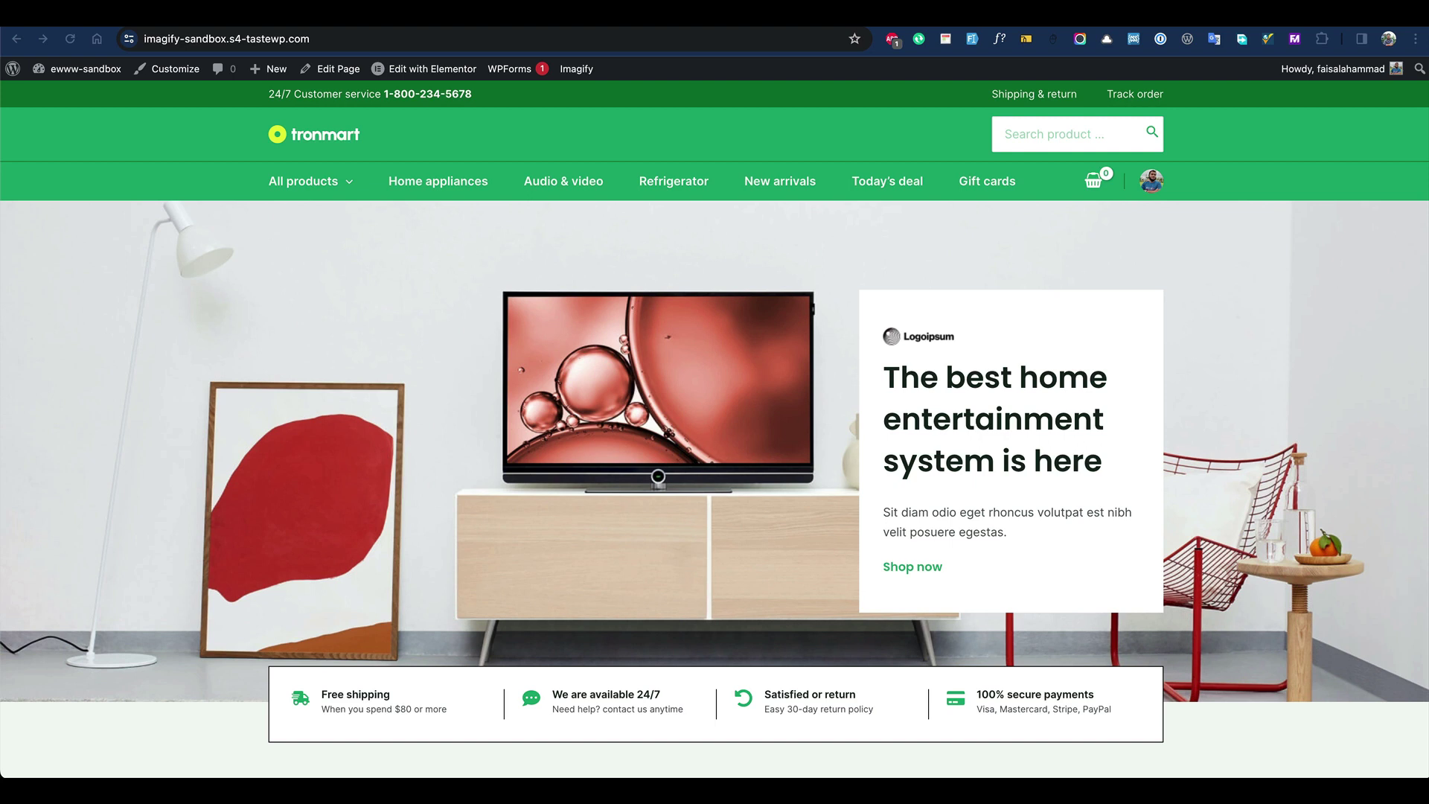
Review the full-size JPEGs in the wp-sandbox-photos Finder window, then drag it off screen.
key("super+Tab")
left_click_drag(1275, 134, 602, 121)
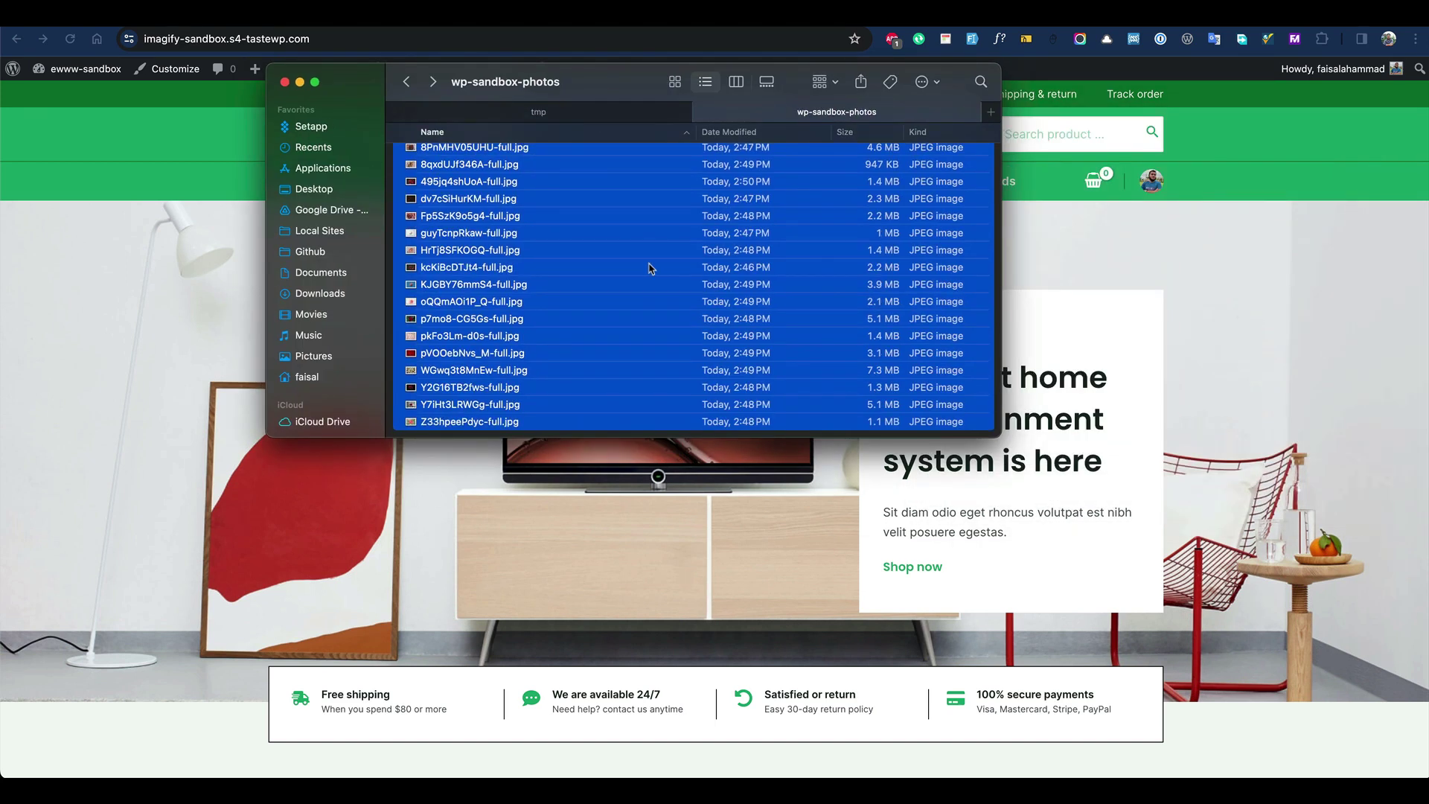
scroll(652, 269, "down", 1)
scroll(652, 268, "down", 2)
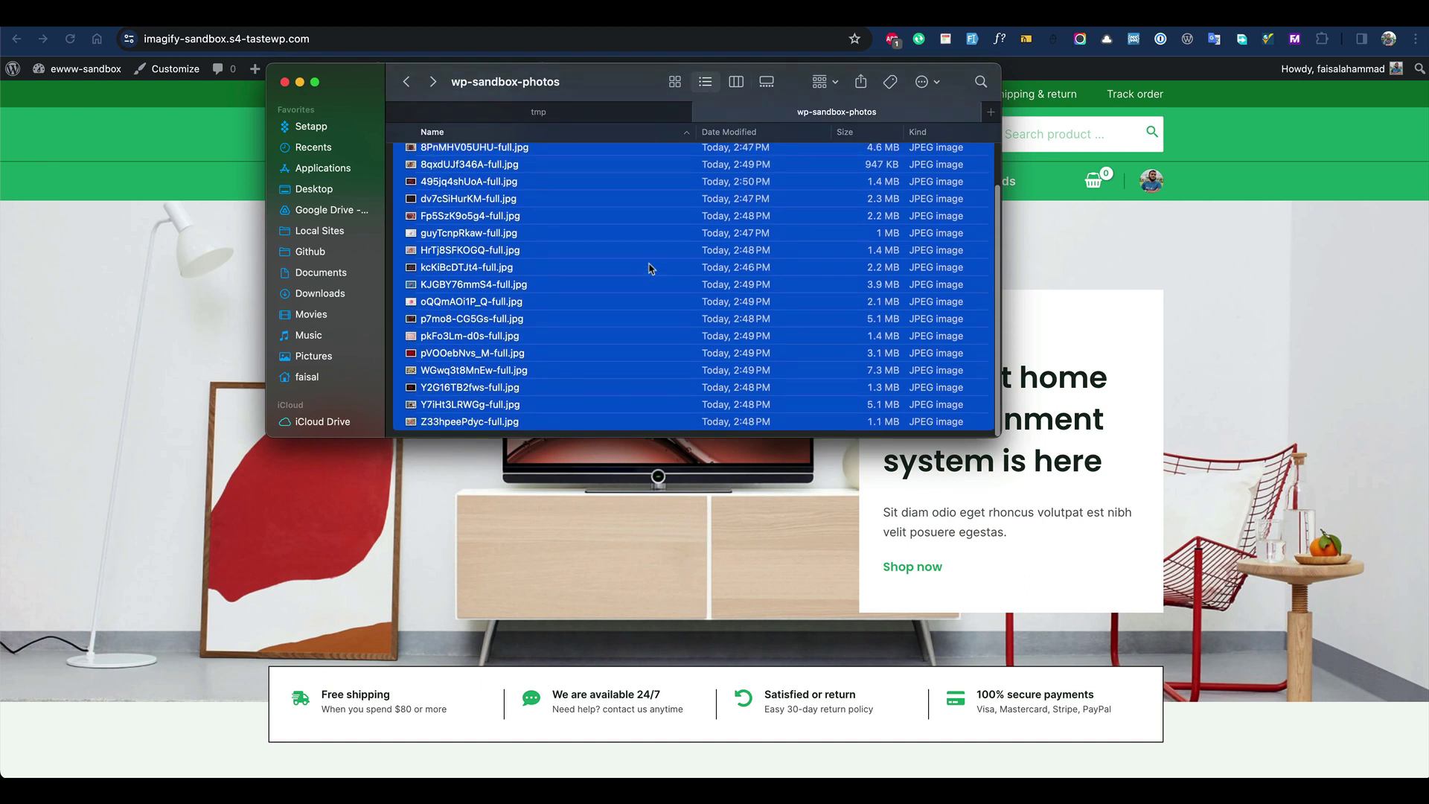
scroll(652, 269, "up", 3)
scroll(652, 269, "down", 3)
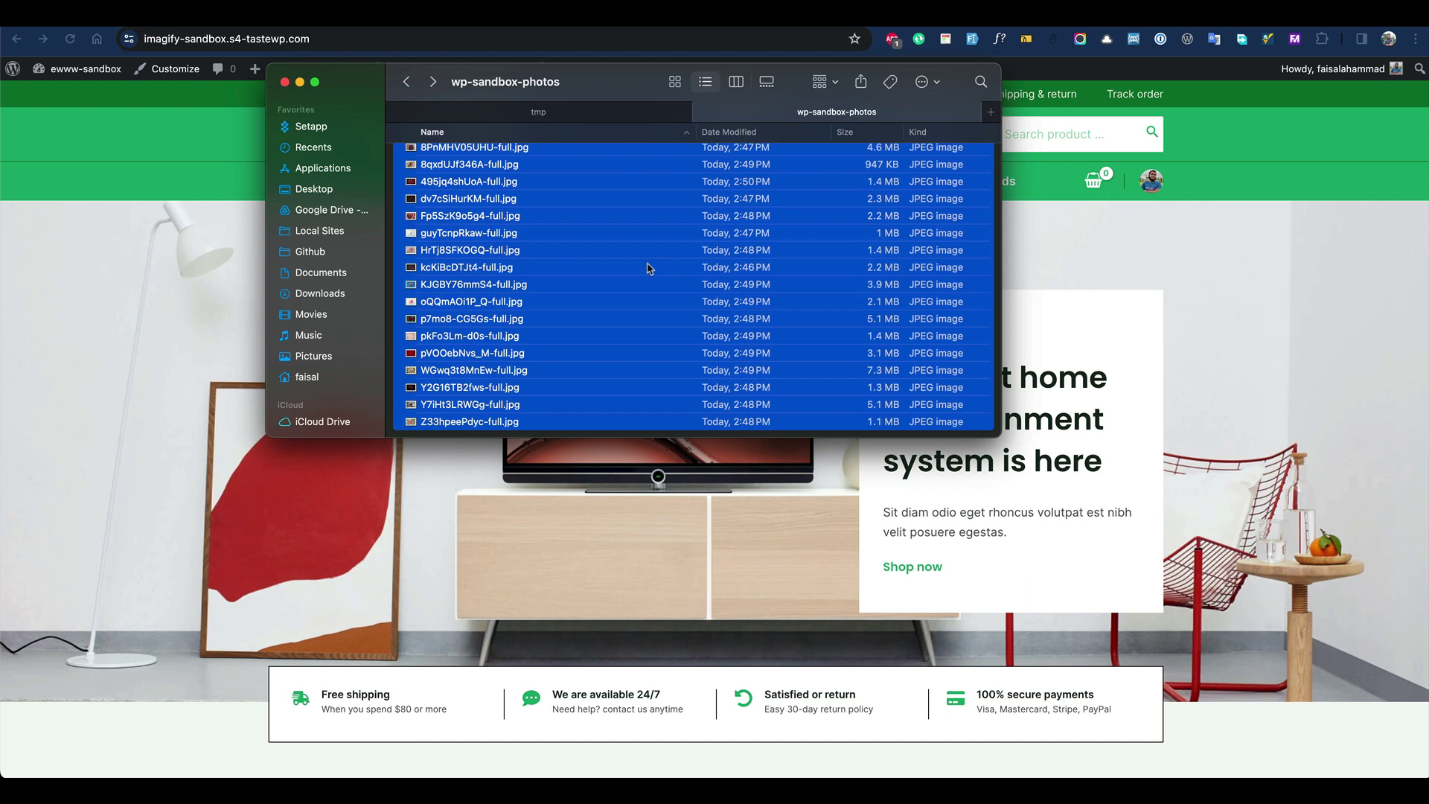
scroll(577, 320, "up", 3)
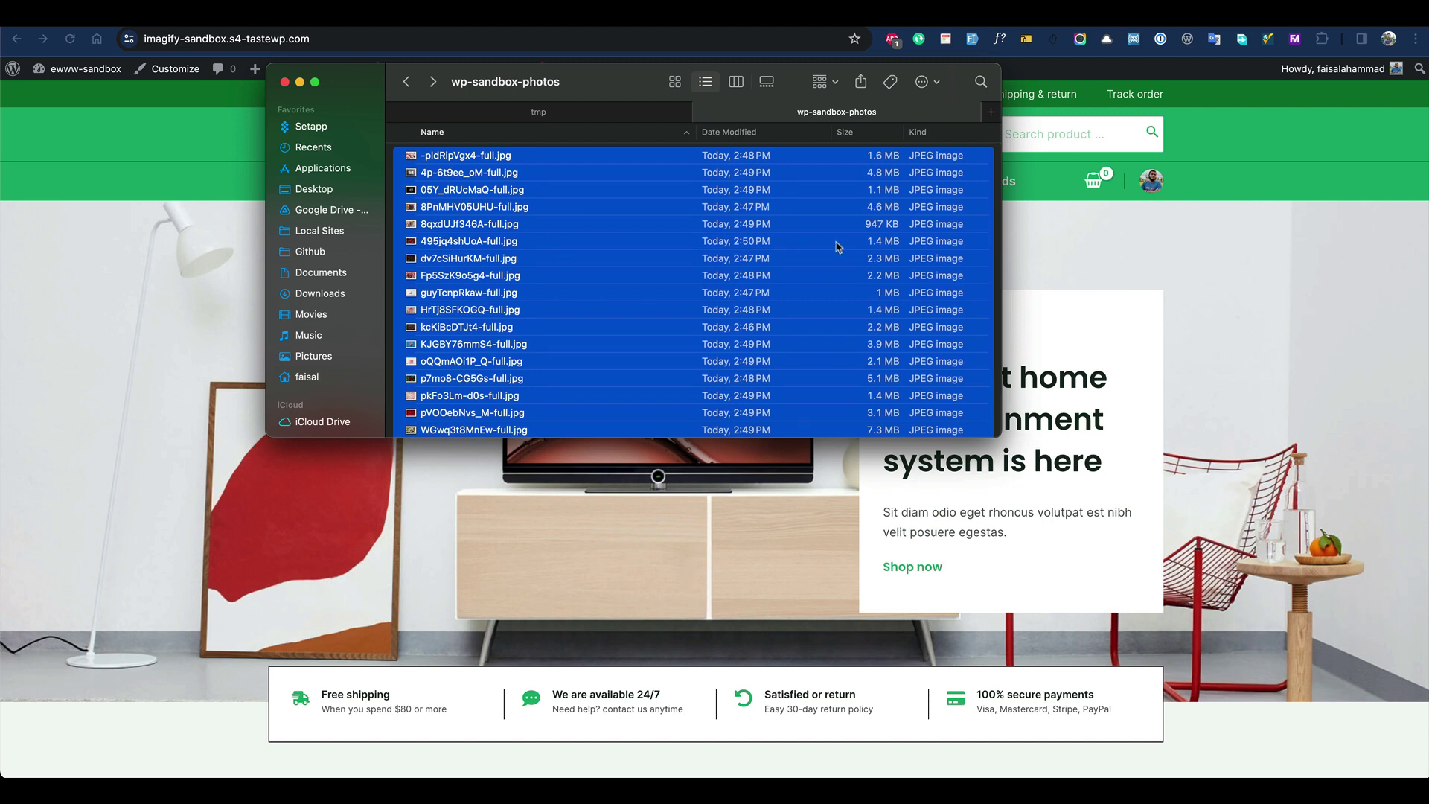
scroll(873, 263, "down", 2)
scroll(874, 264, "down", 2)
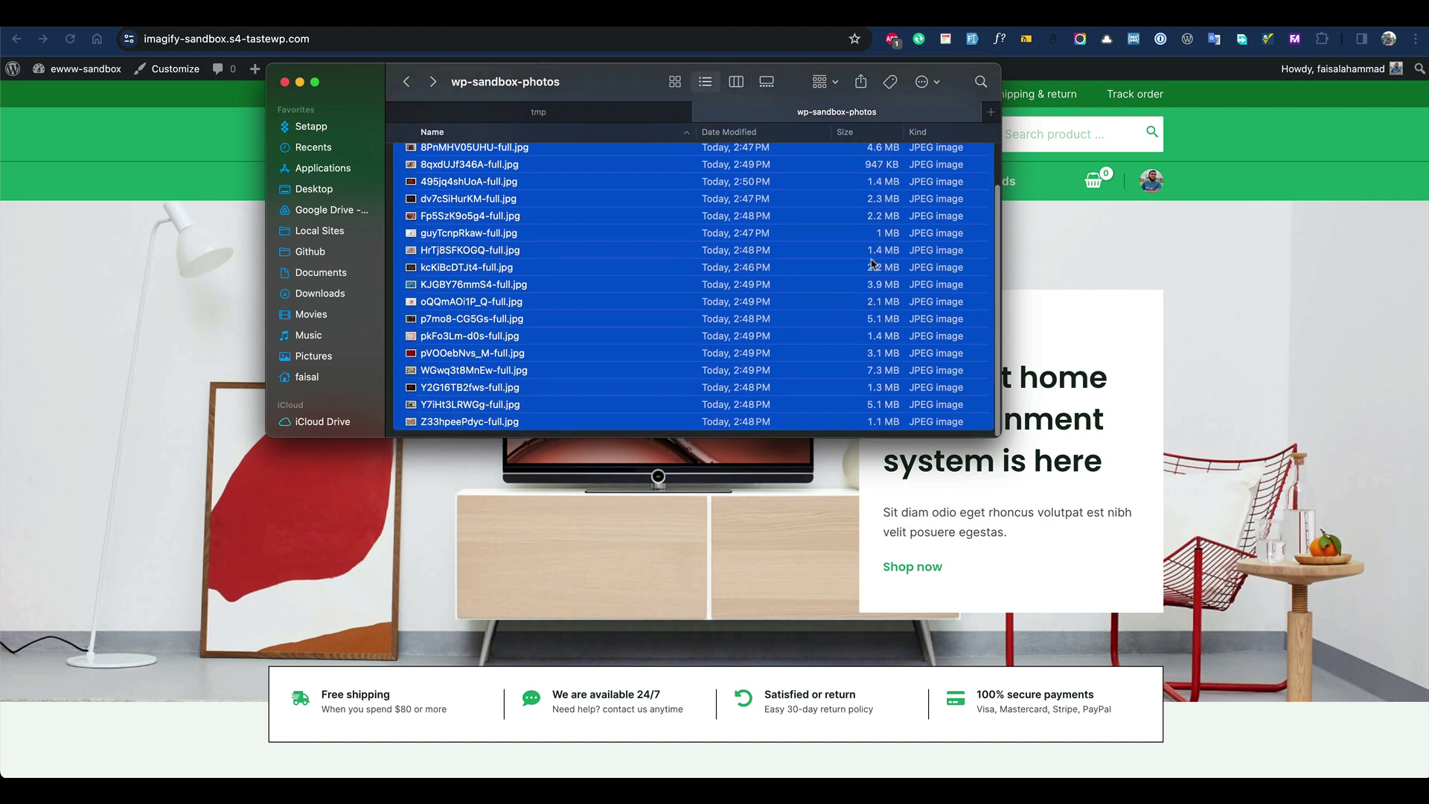
scroll(881, 326, "down", 1)
scroll(882, 326, "up", 3)
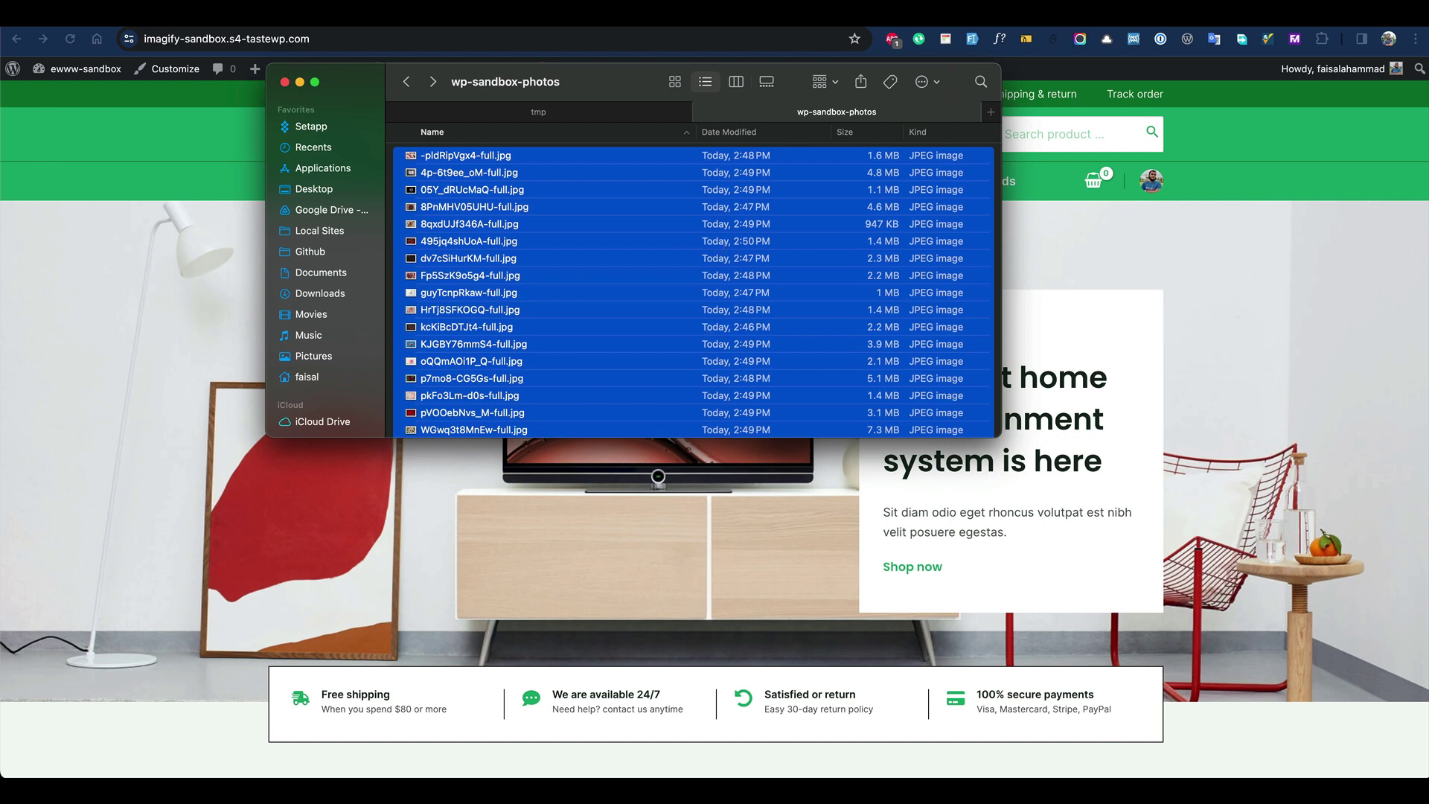
scroll(618, 298, "down", 3)
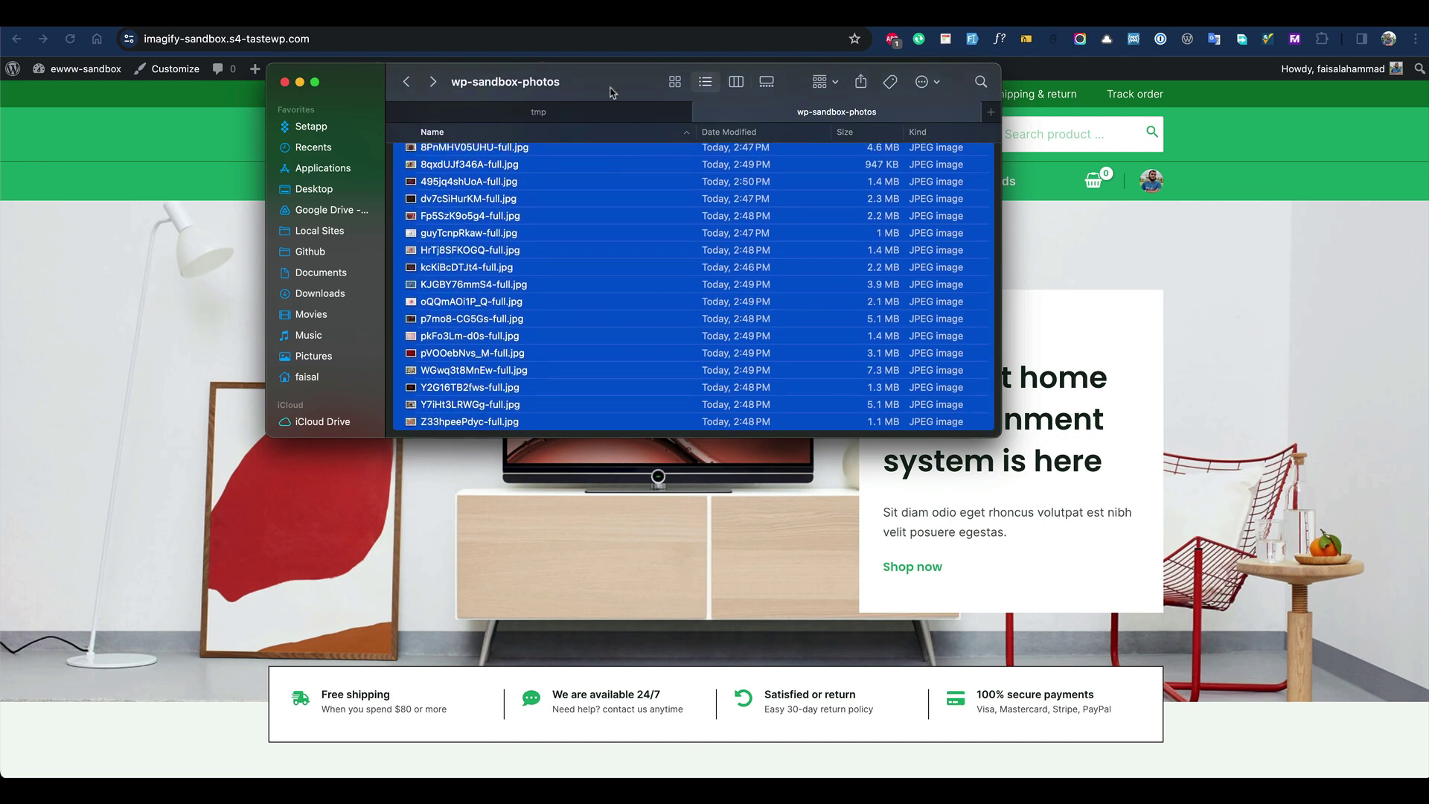
left_click_drag(610, 92, 1428, 283)
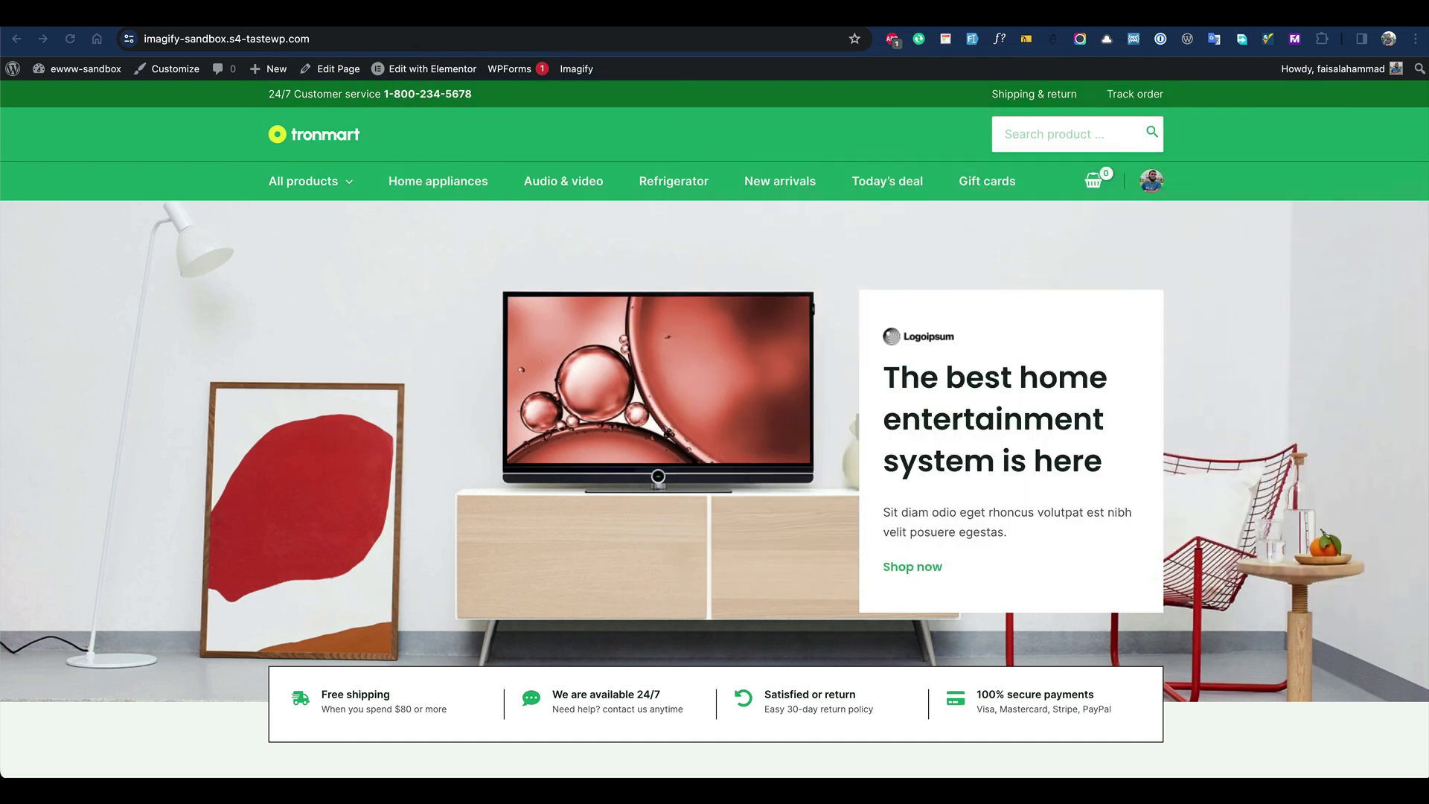
Check the Smush and Imagify sandboxes' bulk progress and dismiss Imagify's out-of-credits notice.
left_click(871, 15)
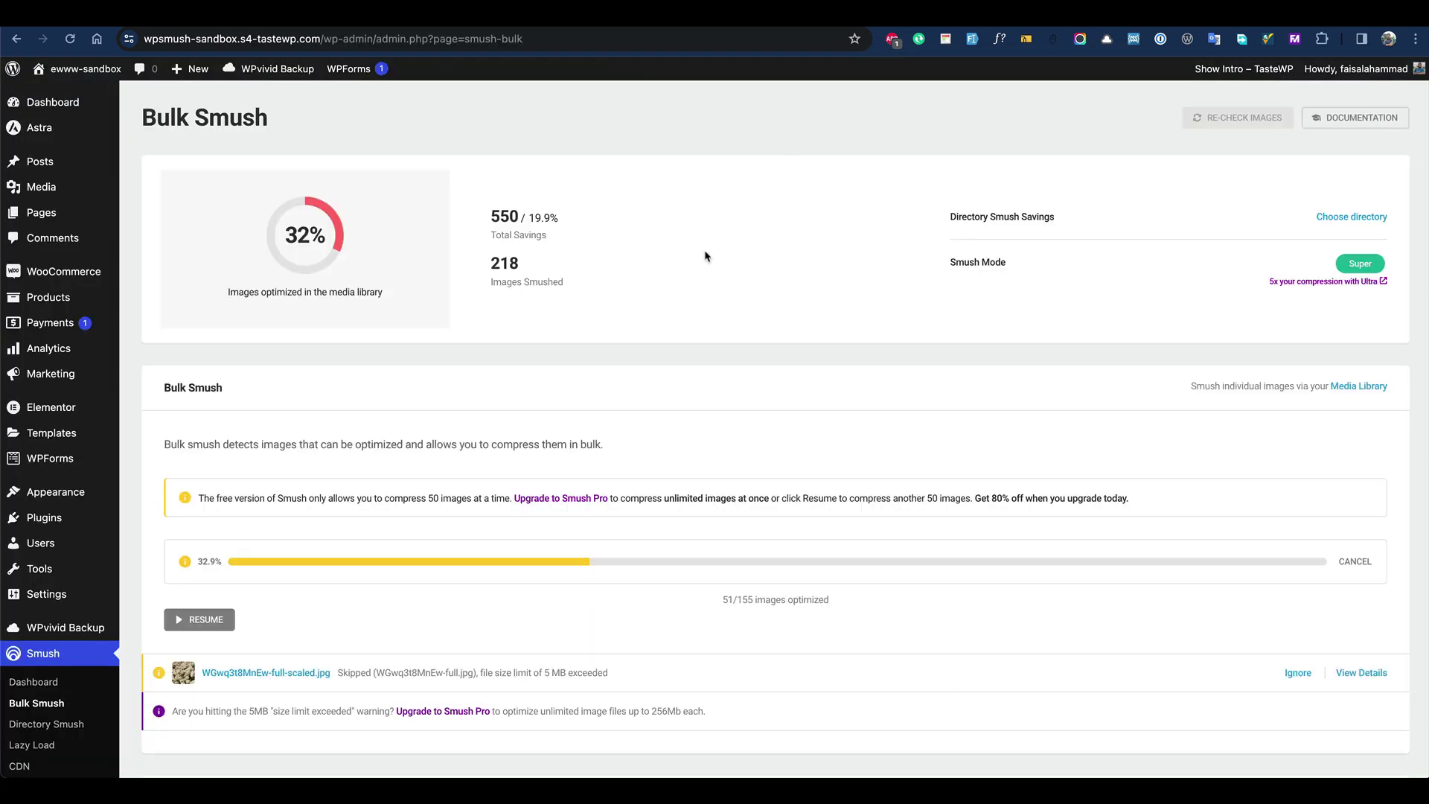
left_click(612, 15)
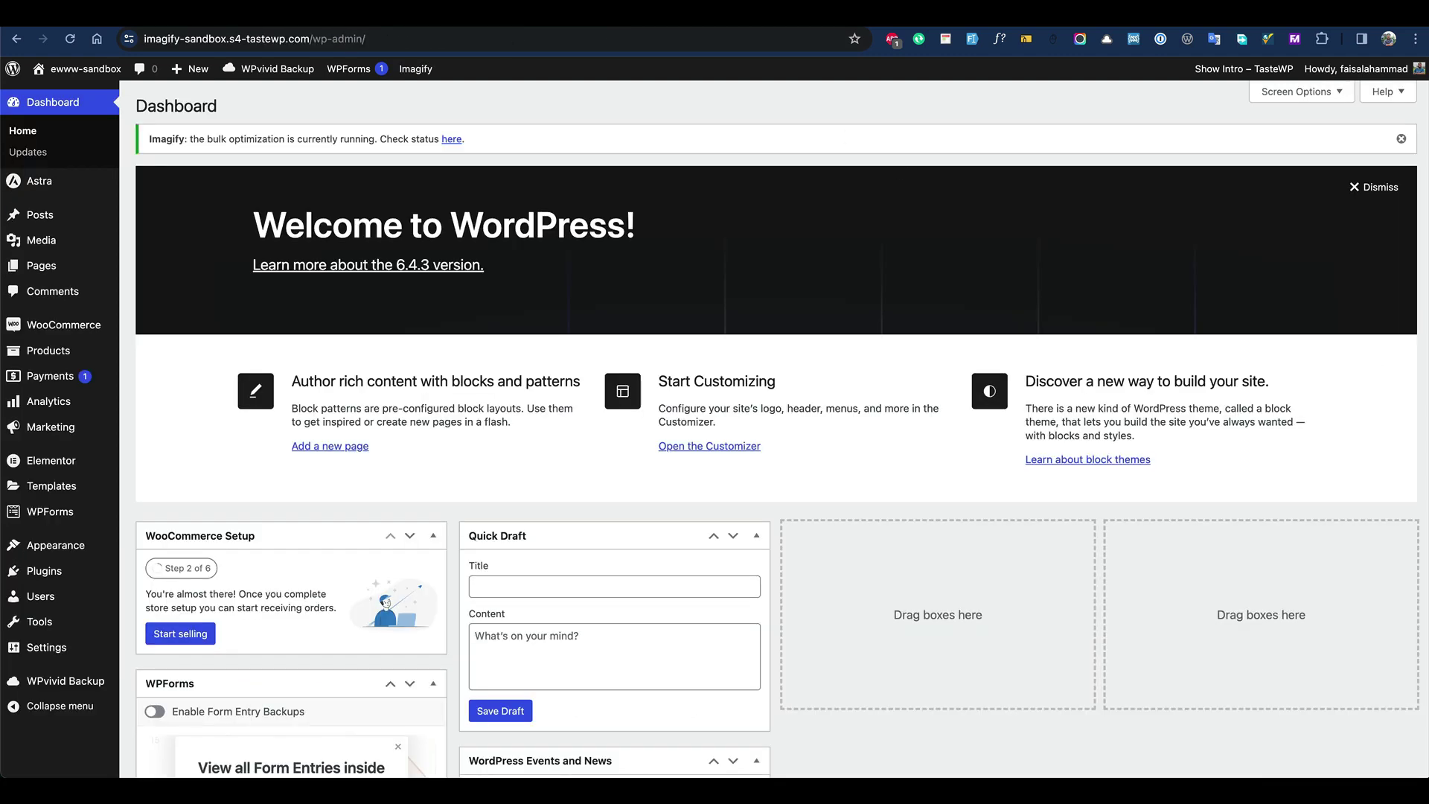
key("ctrl+Tab")
key("ctrl+Tab")
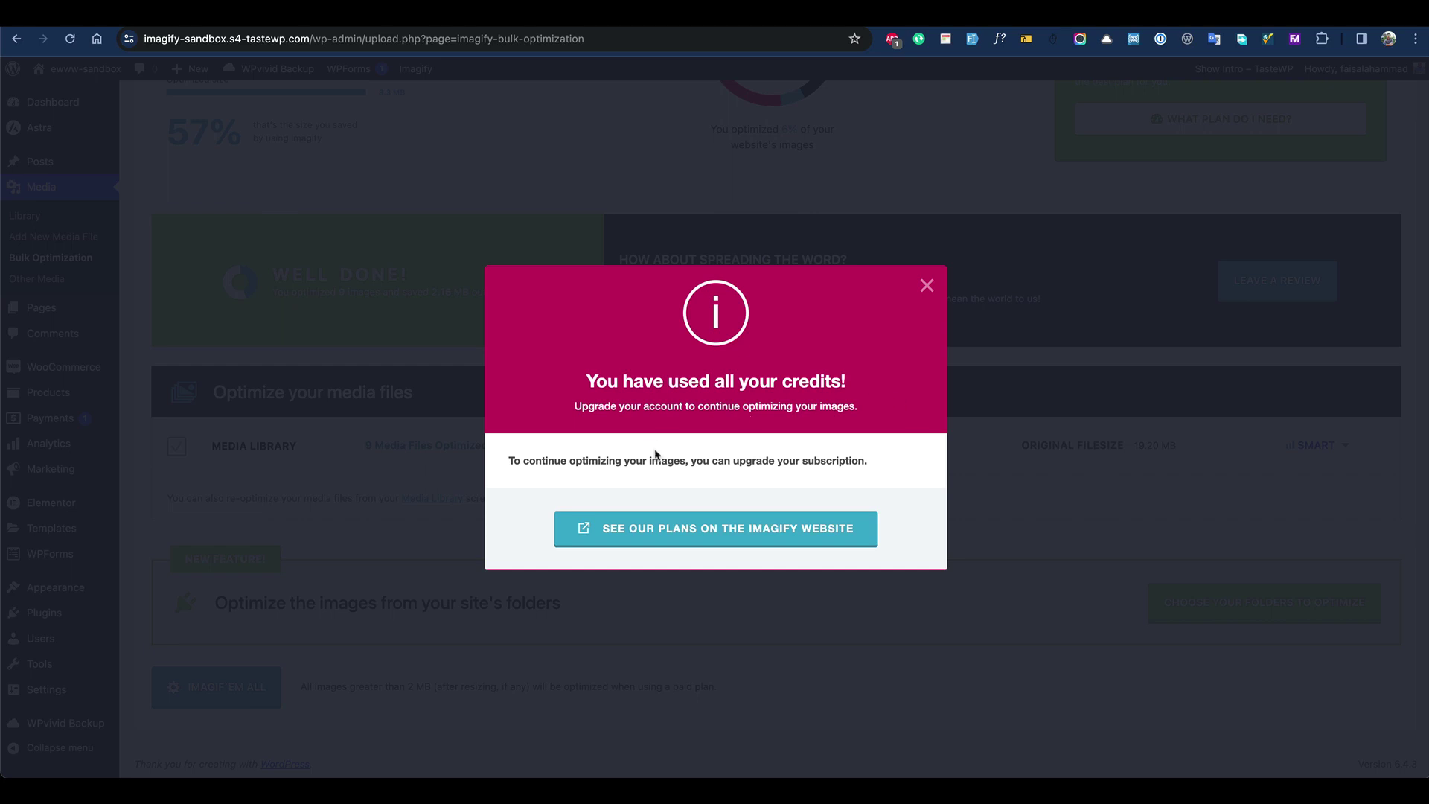
left_click(926, 287)
scroll(494, 552, "up", 5)
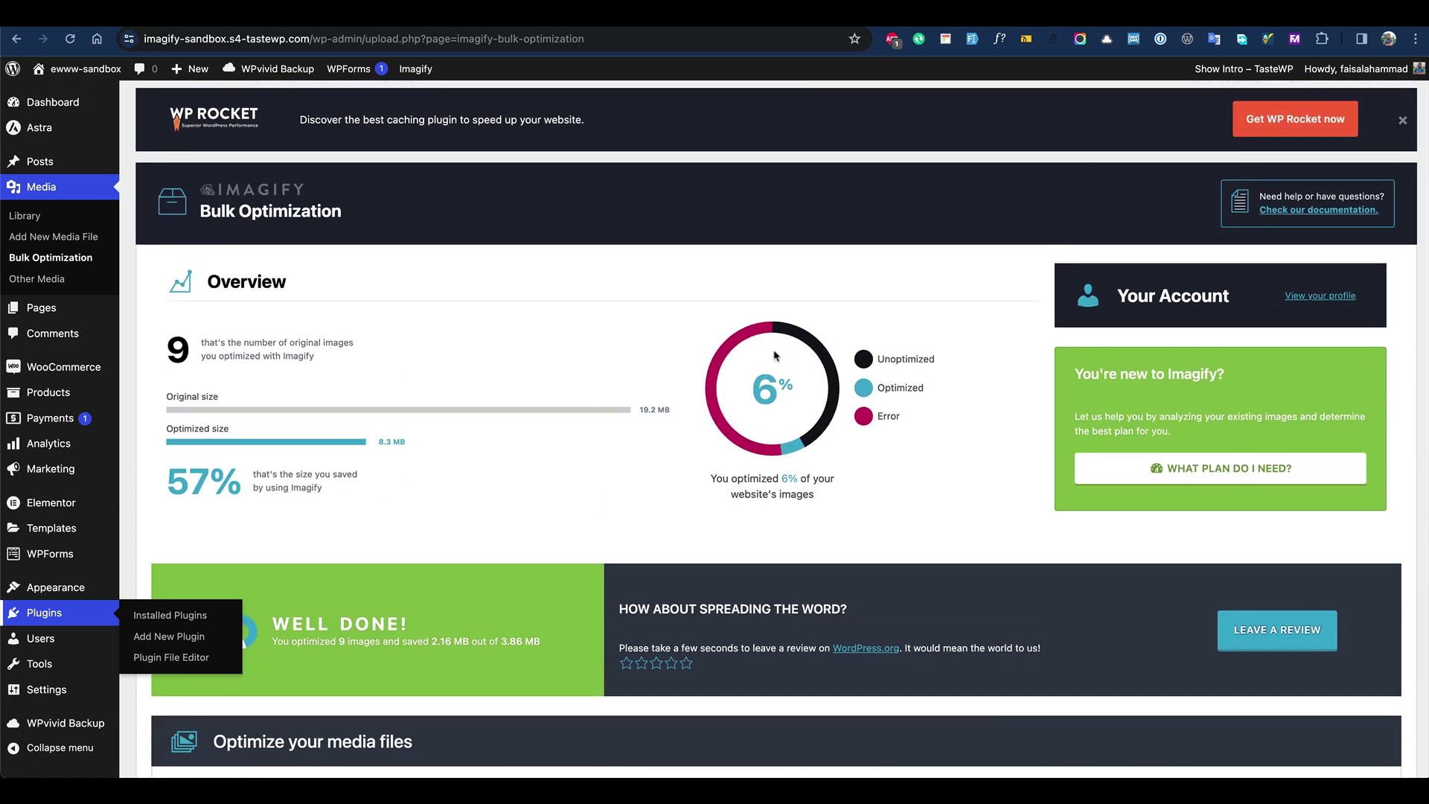
scroll(628, 117, "down", 5)
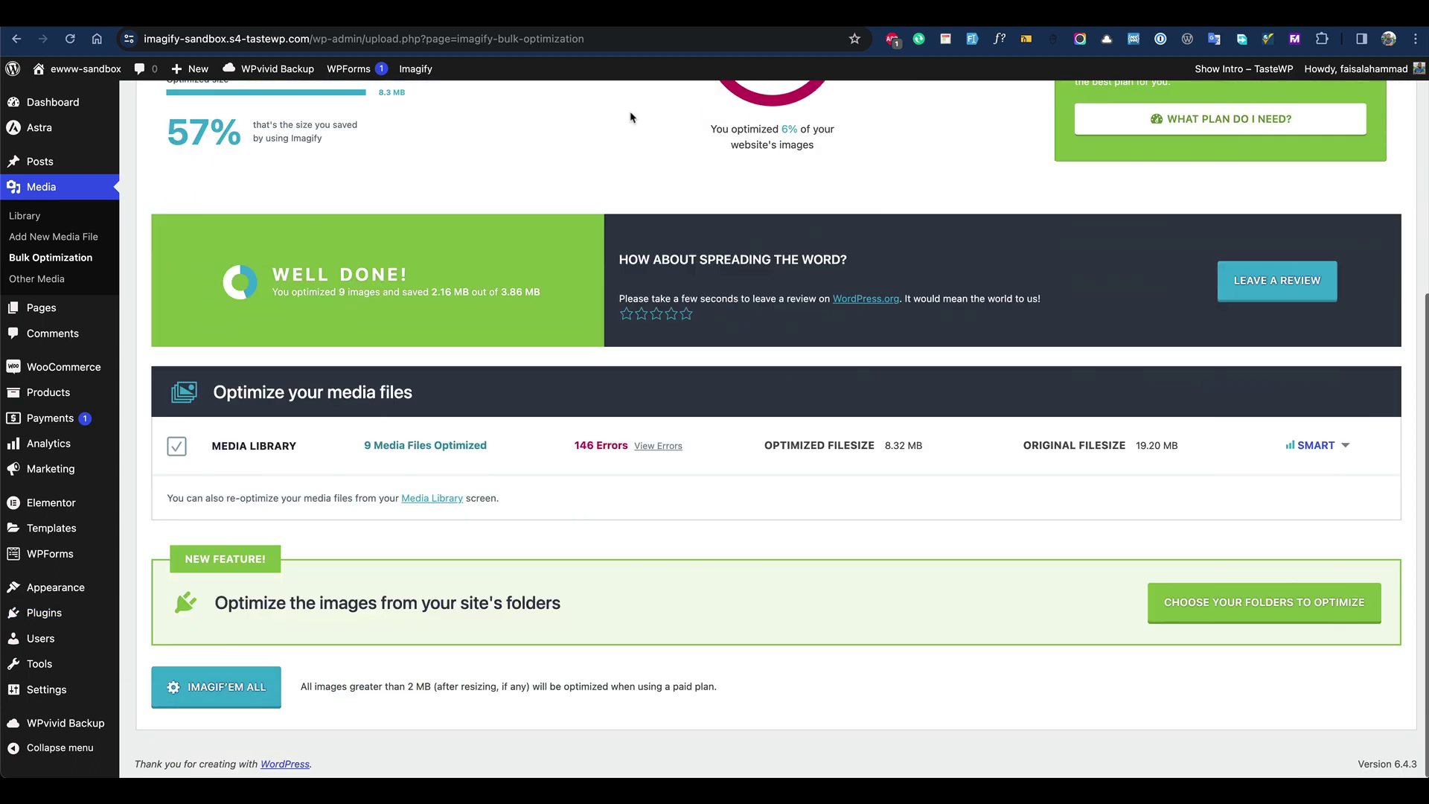
scroll(628, 117, "up", 5)
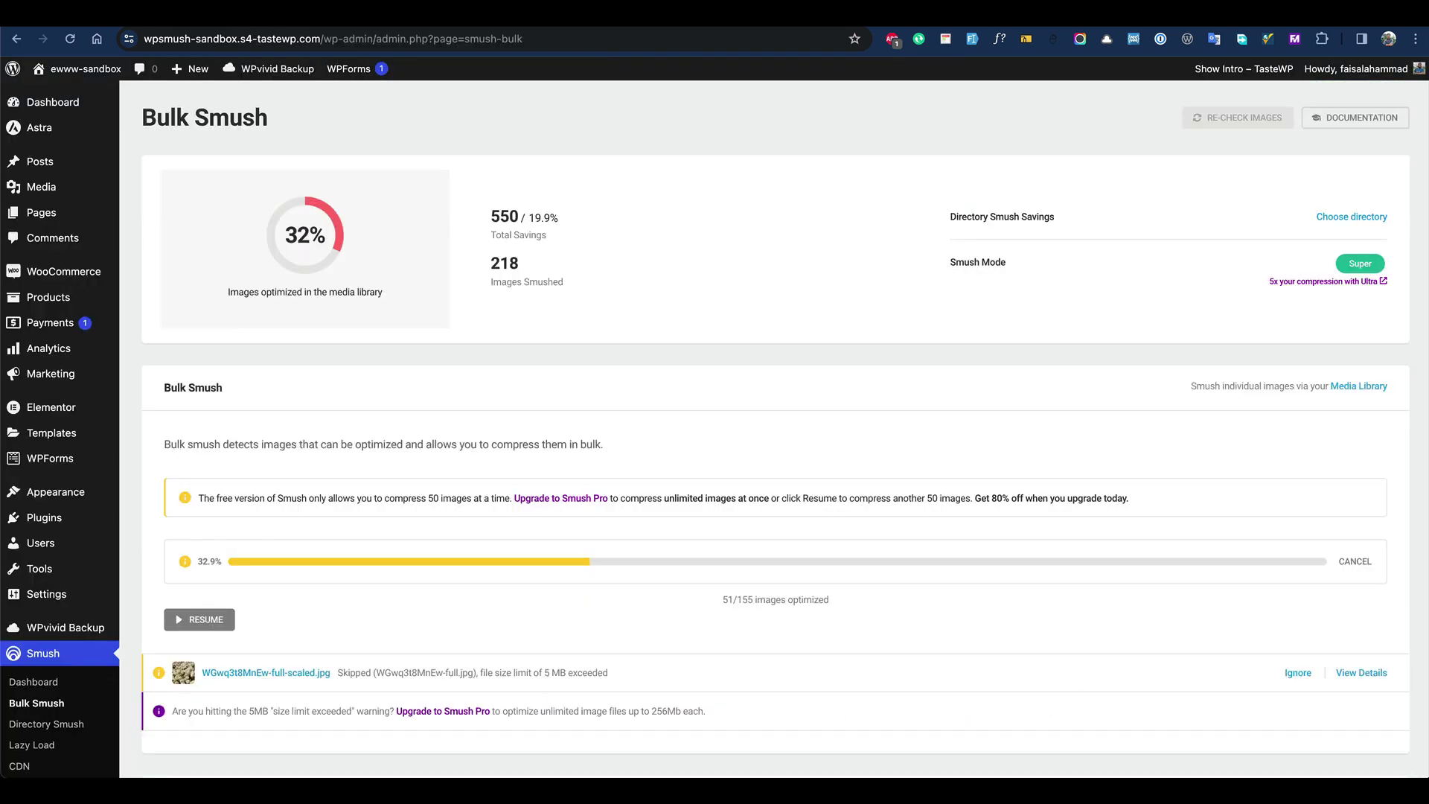
scroll(507, 428, "down", 2)
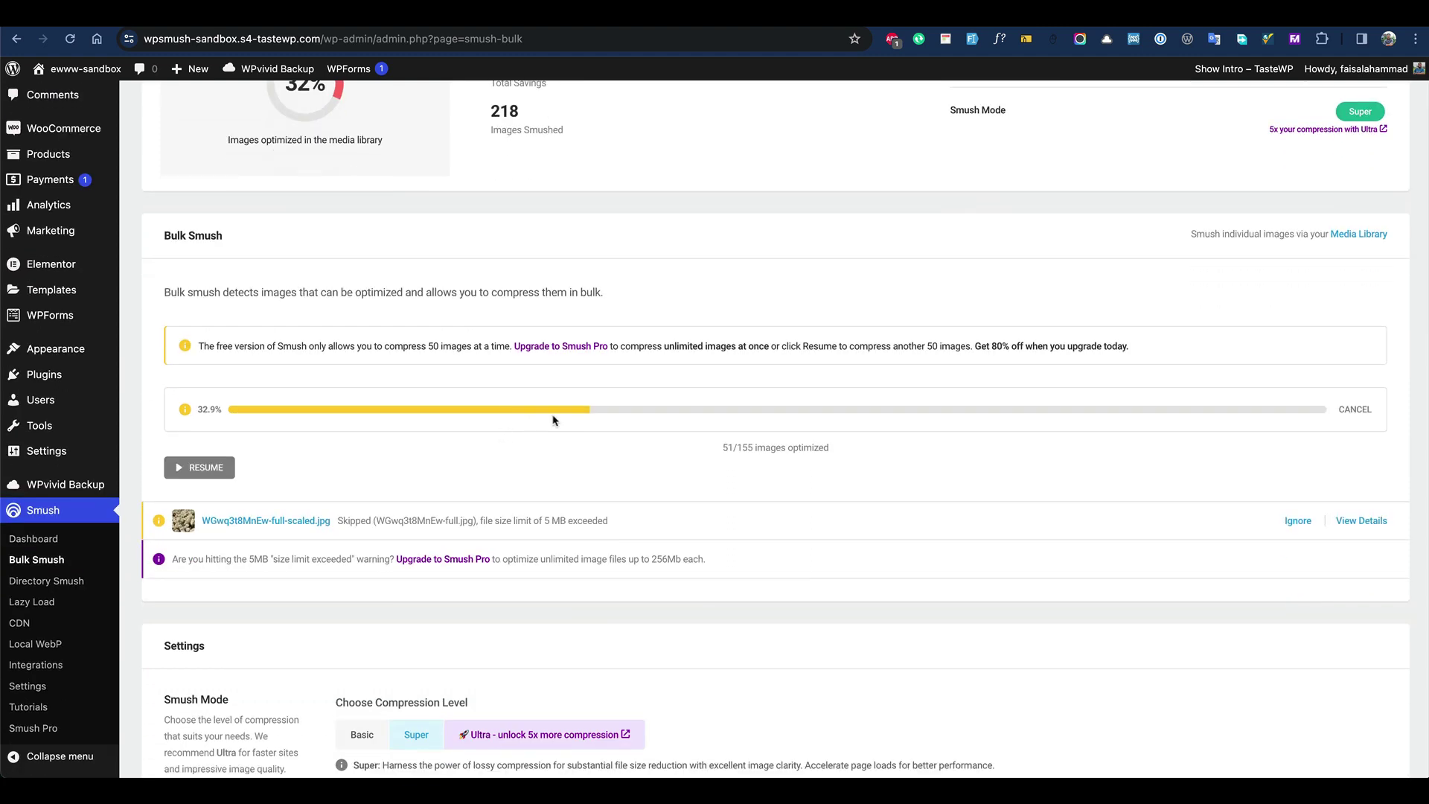
scroll(629, 411, "up", 3)
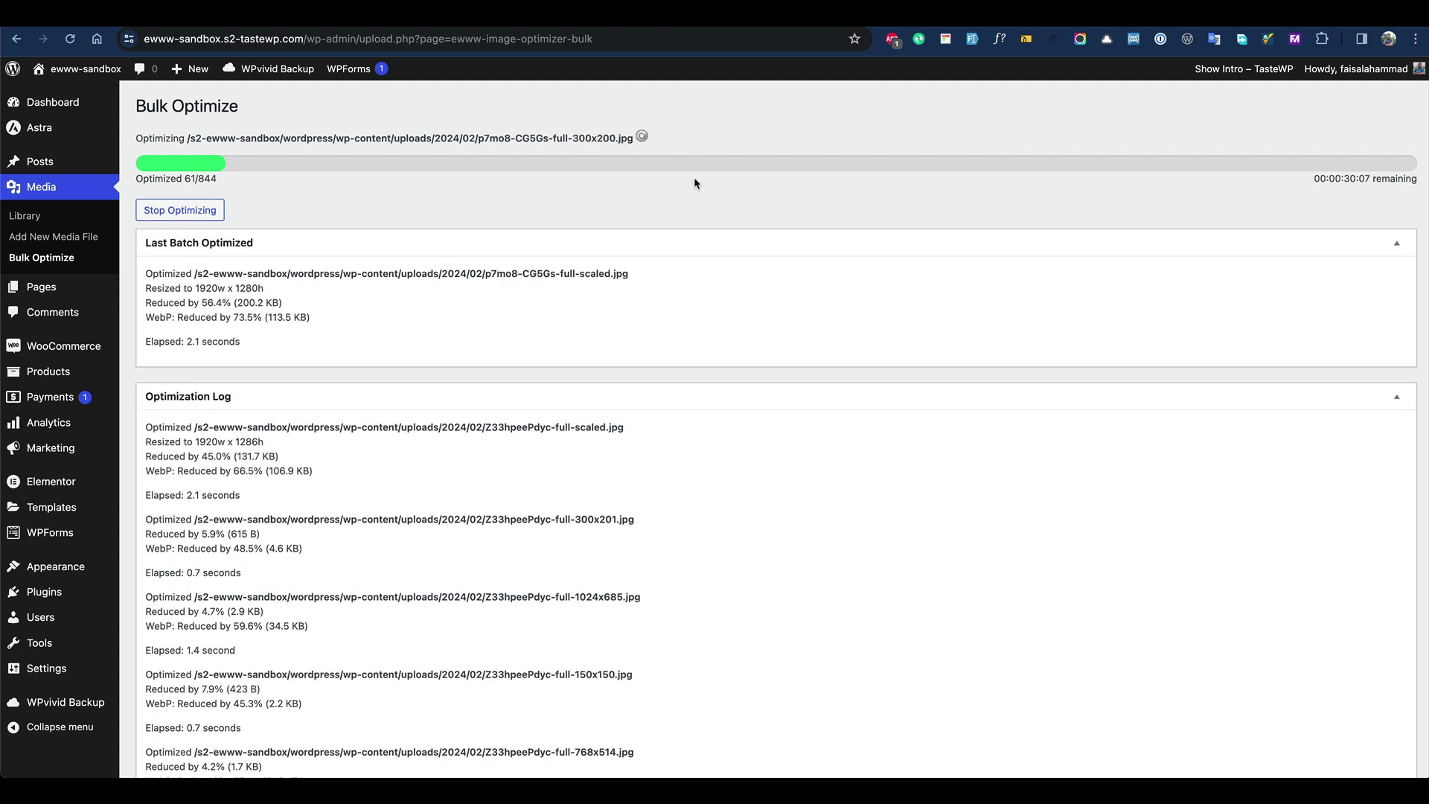
Show the finished Bulk Smush results: 959 images smushed, 12.0 MB saved.
left_click(692, 14)
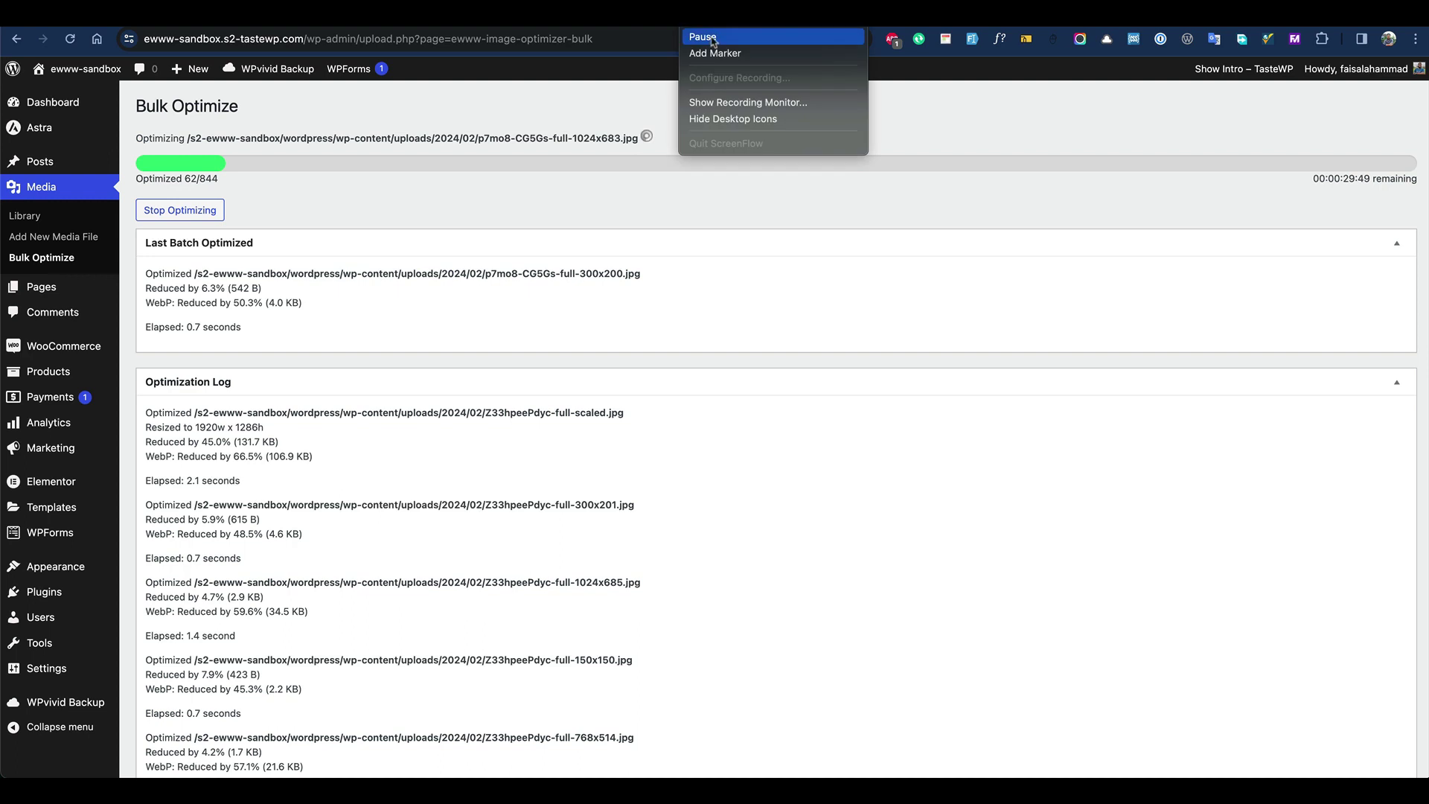
left_click(714, 39)
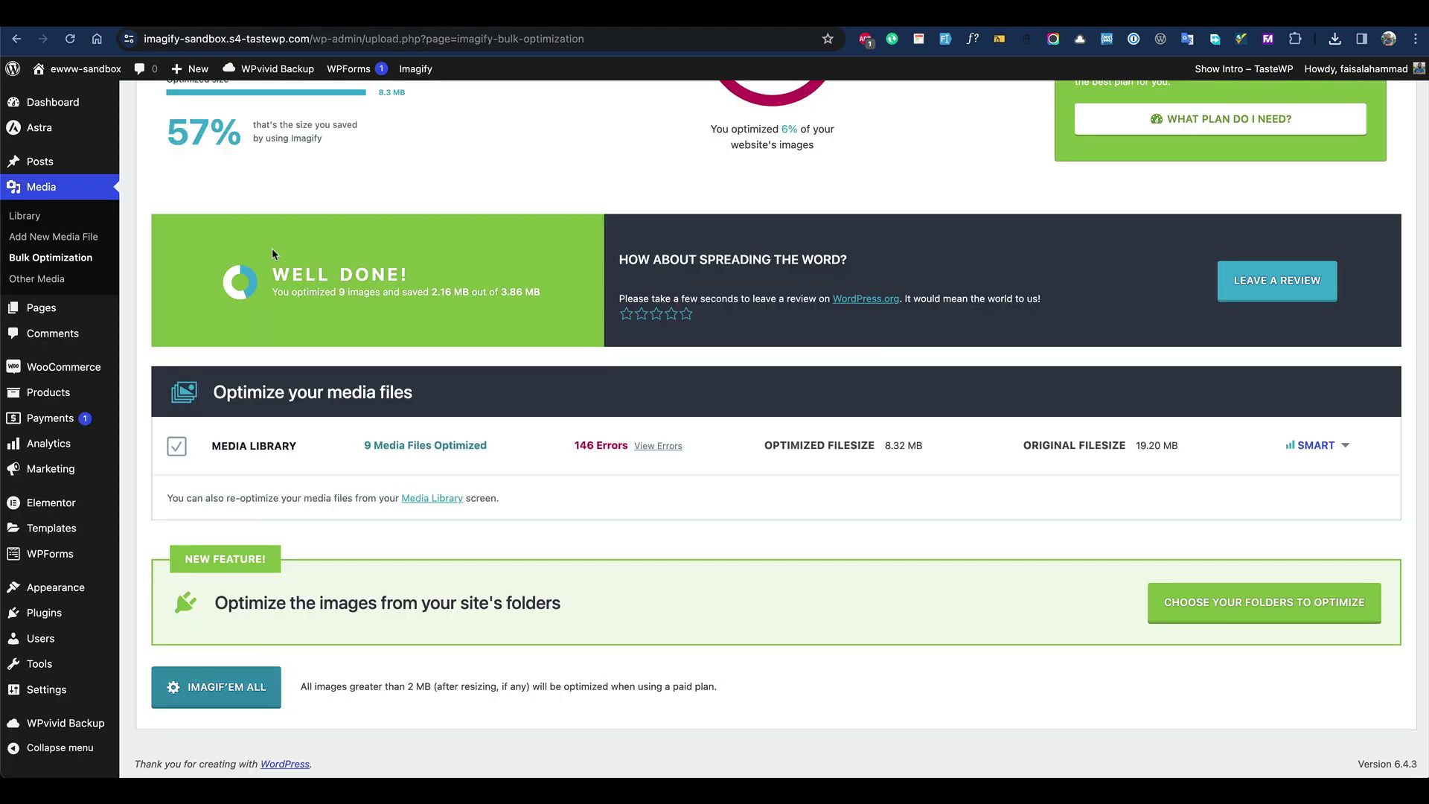
Review Imagify's bulk results (9 images, 57% saved, 146 errors) and highlight the original file size figure.
scroll(390, 342, "up", 5)
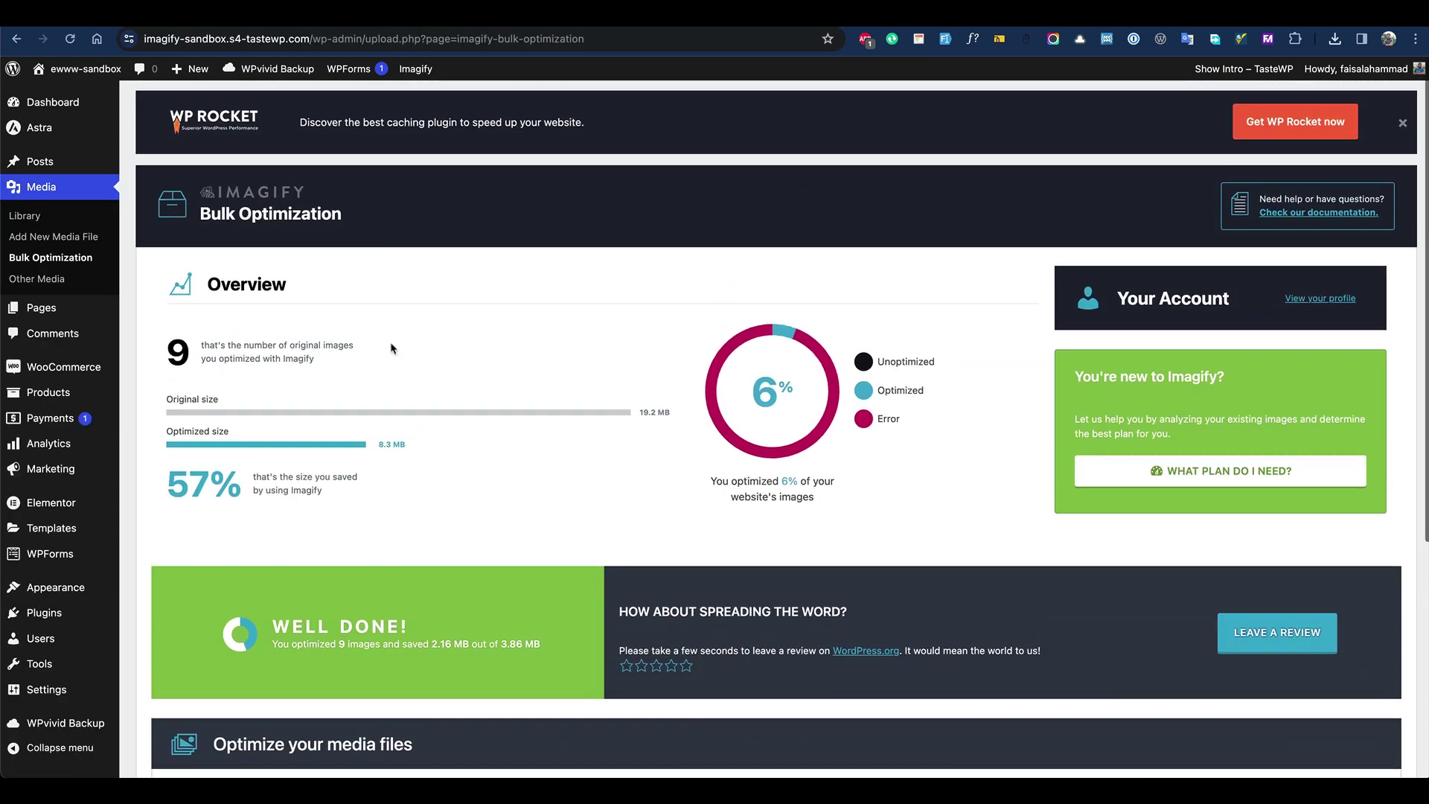
scroll(390, 341, "down", 4)
scroll(392, 348, "down", 1)
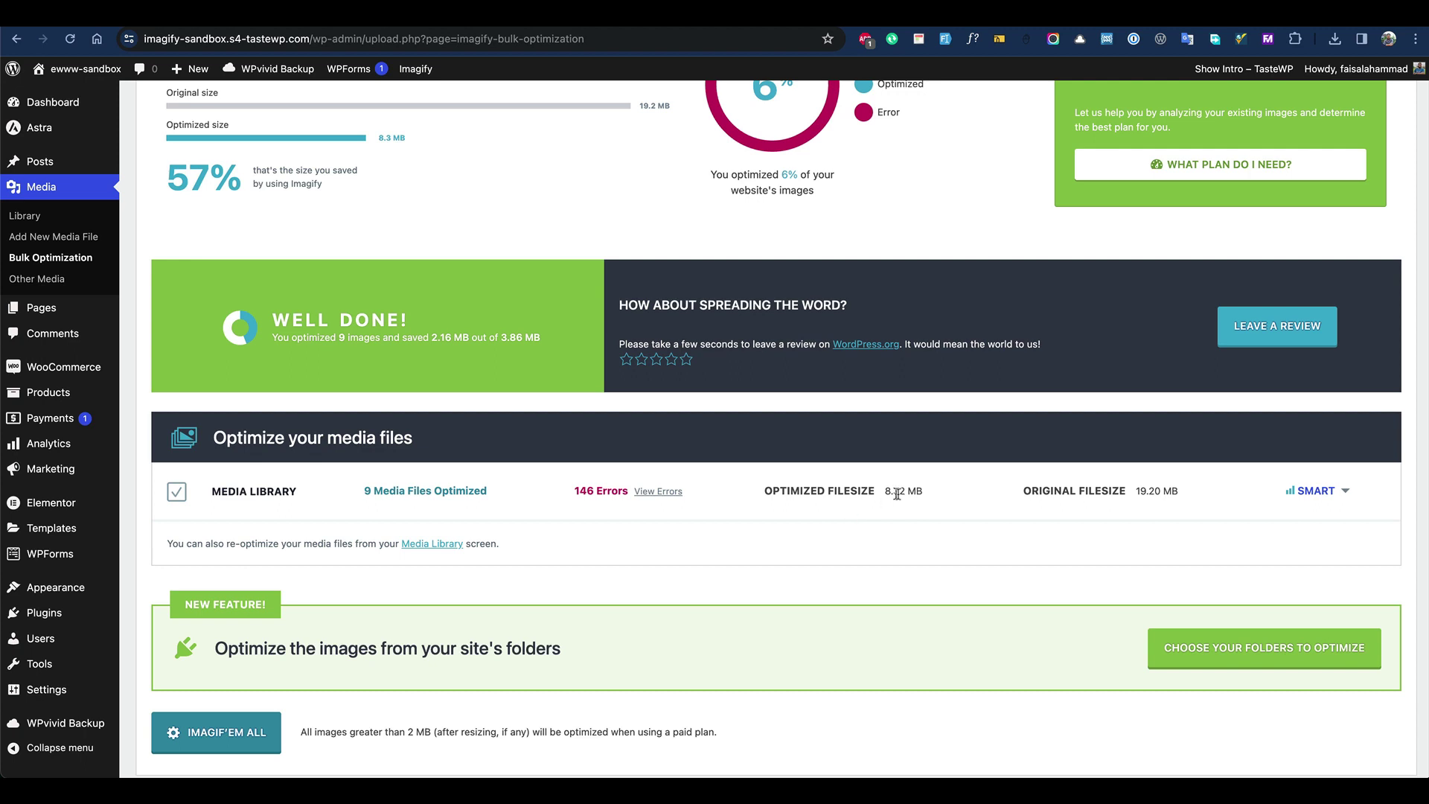
double_click(1151, 490)
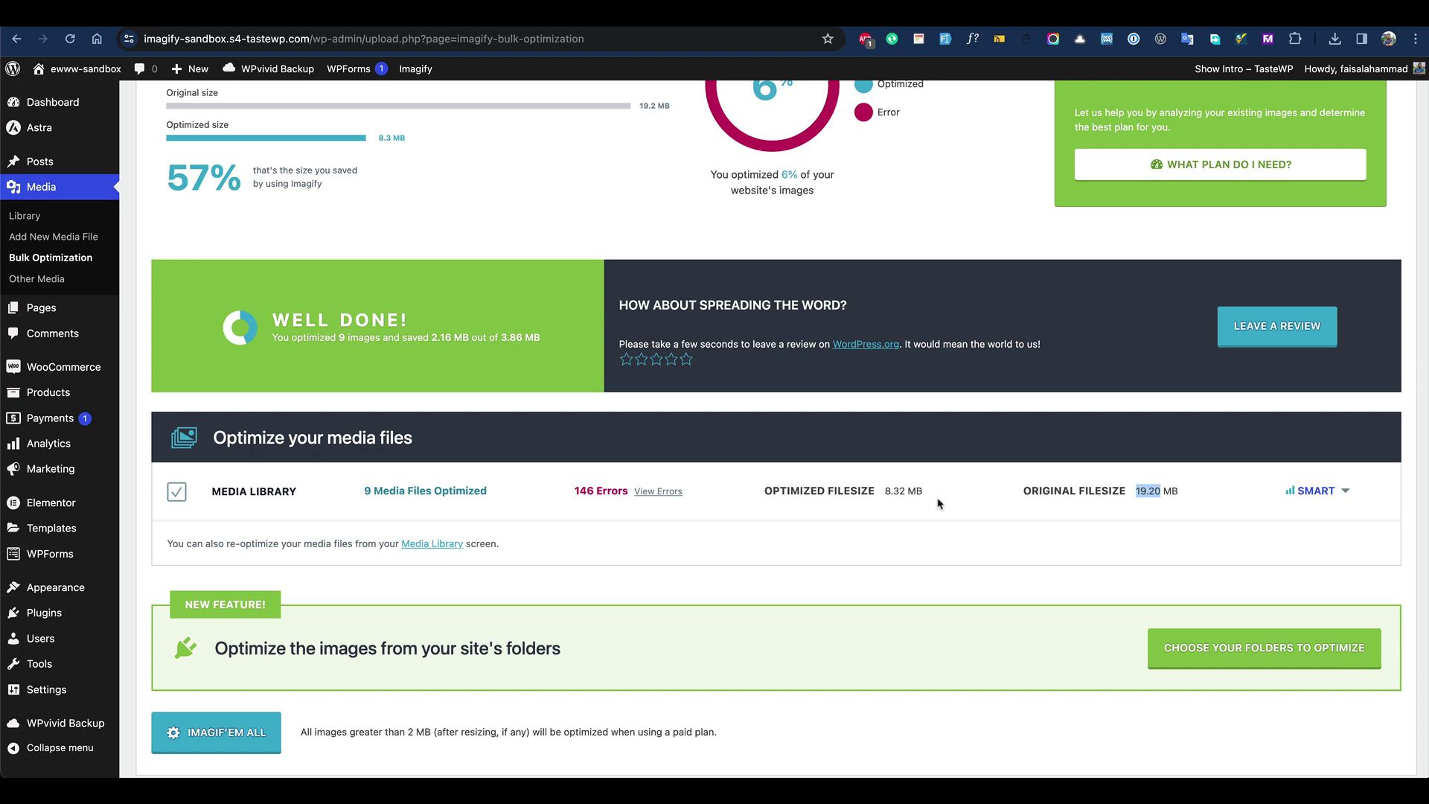
scroll(818, 487, "up", 5)
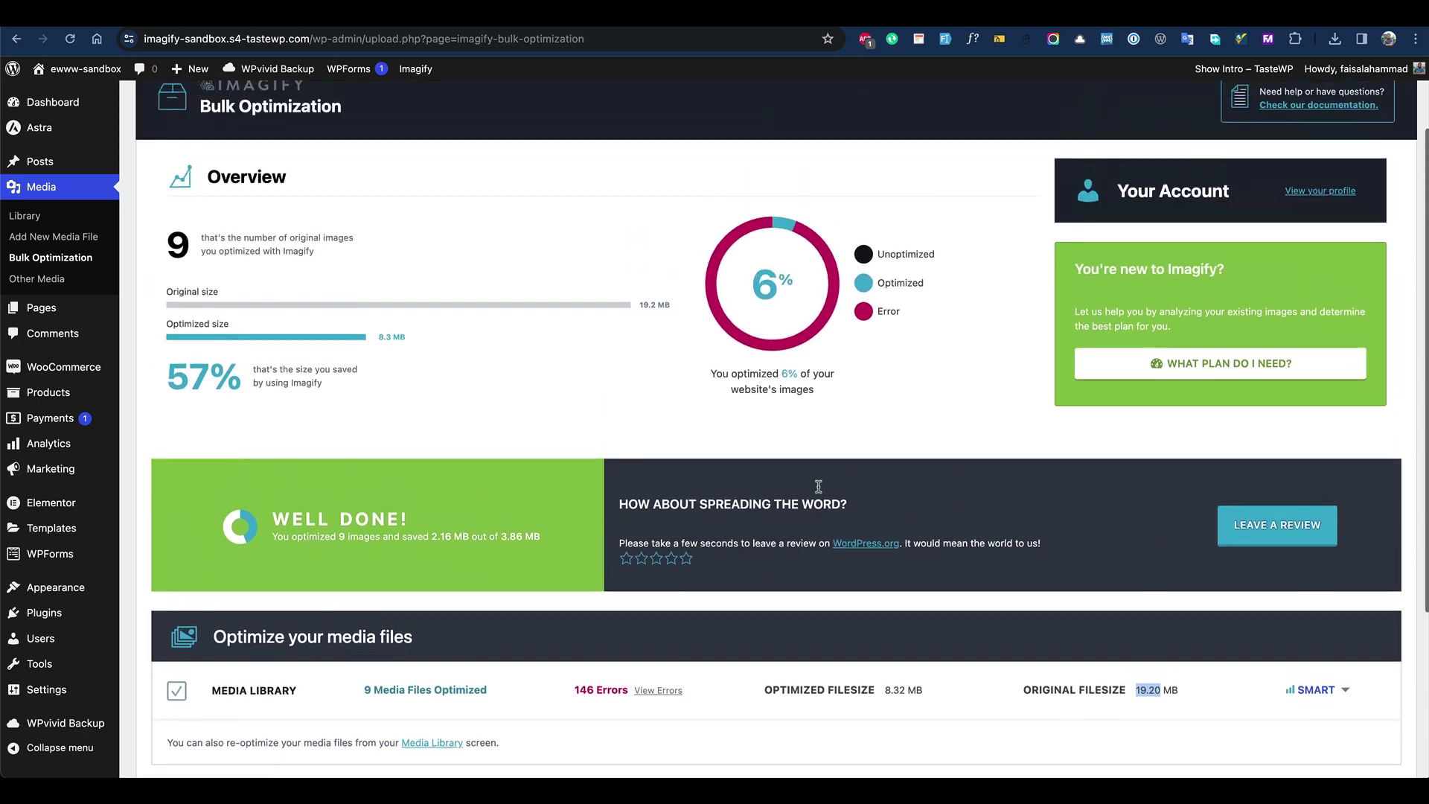
scroll(619, 402, "up", 1)
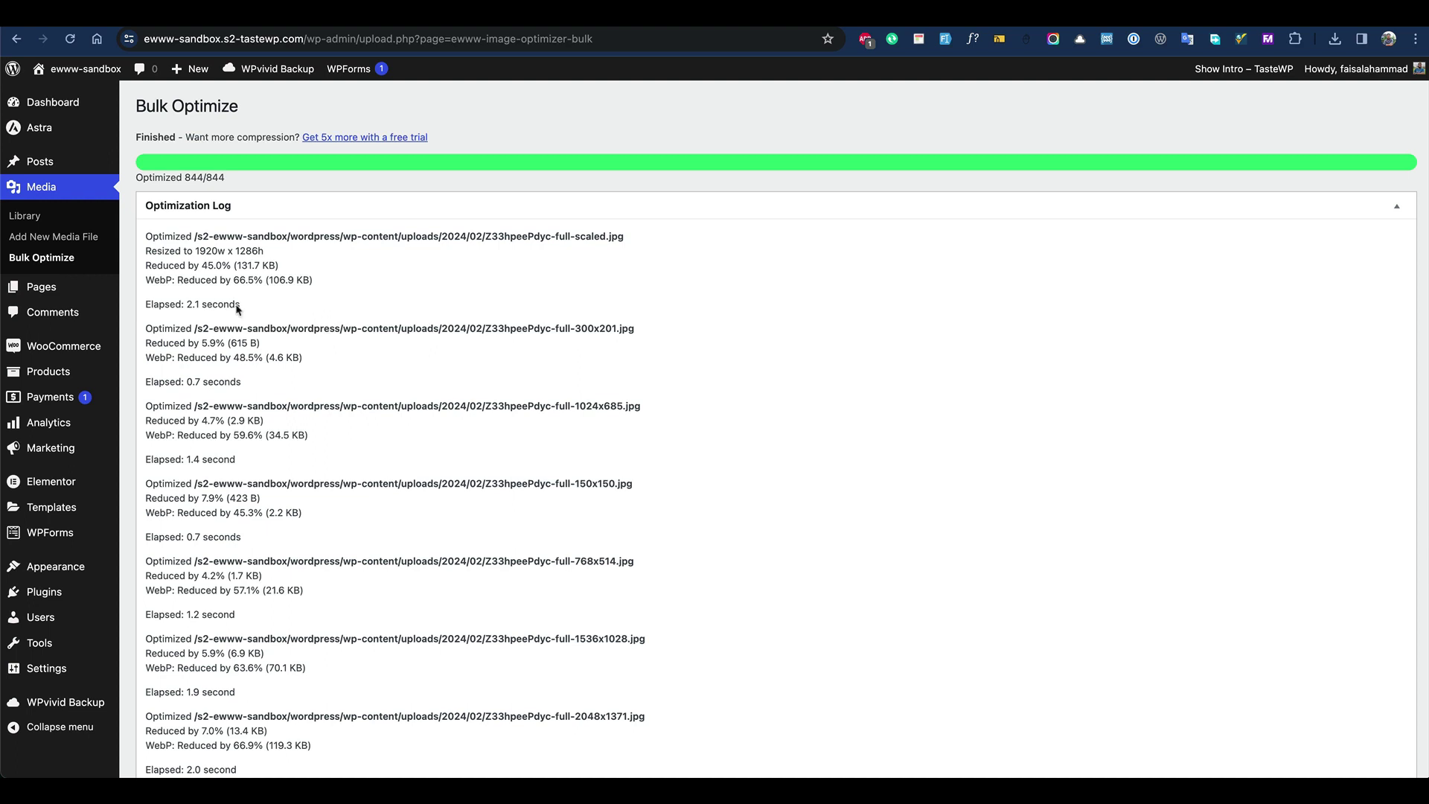
double_click(154, 280)
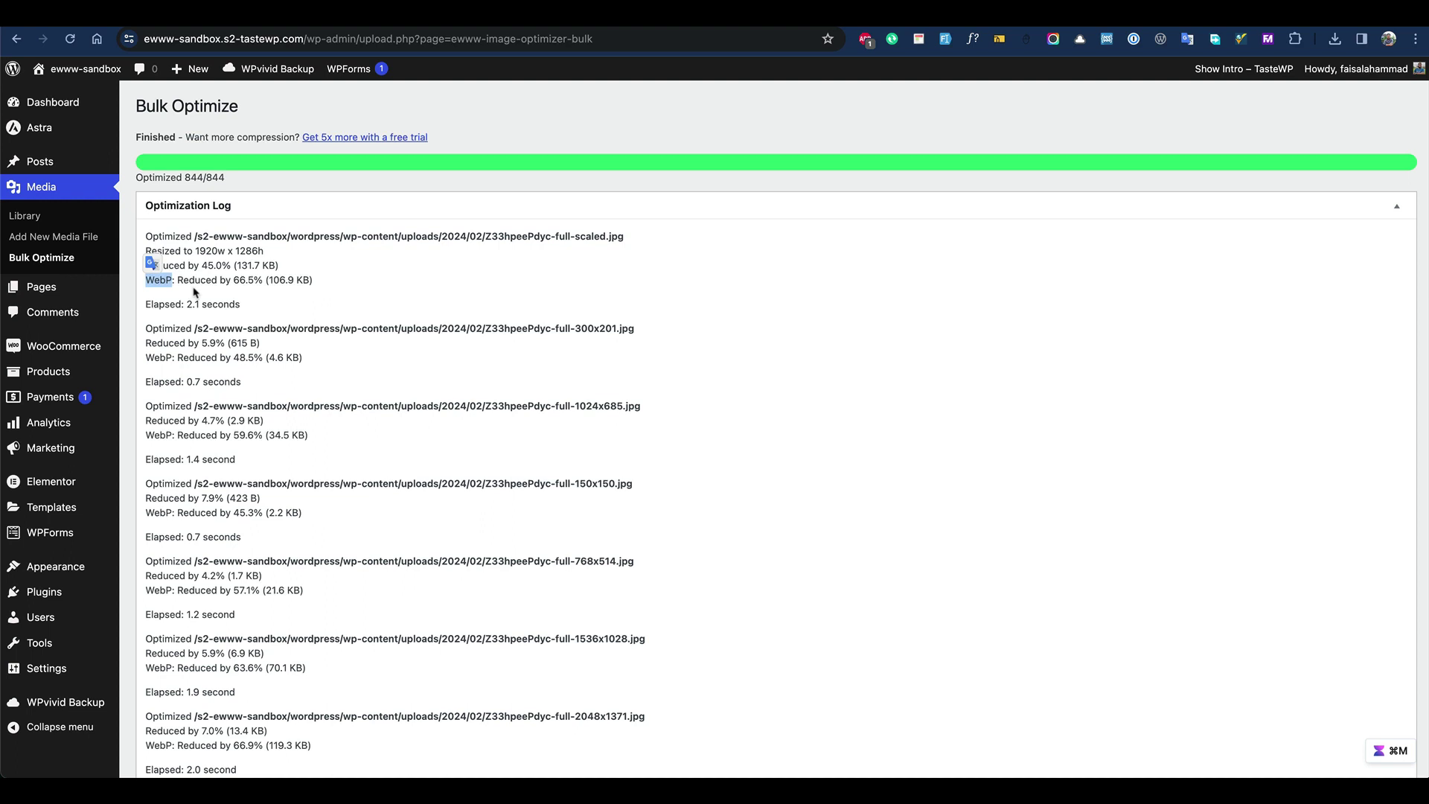
left_click(238, 281)
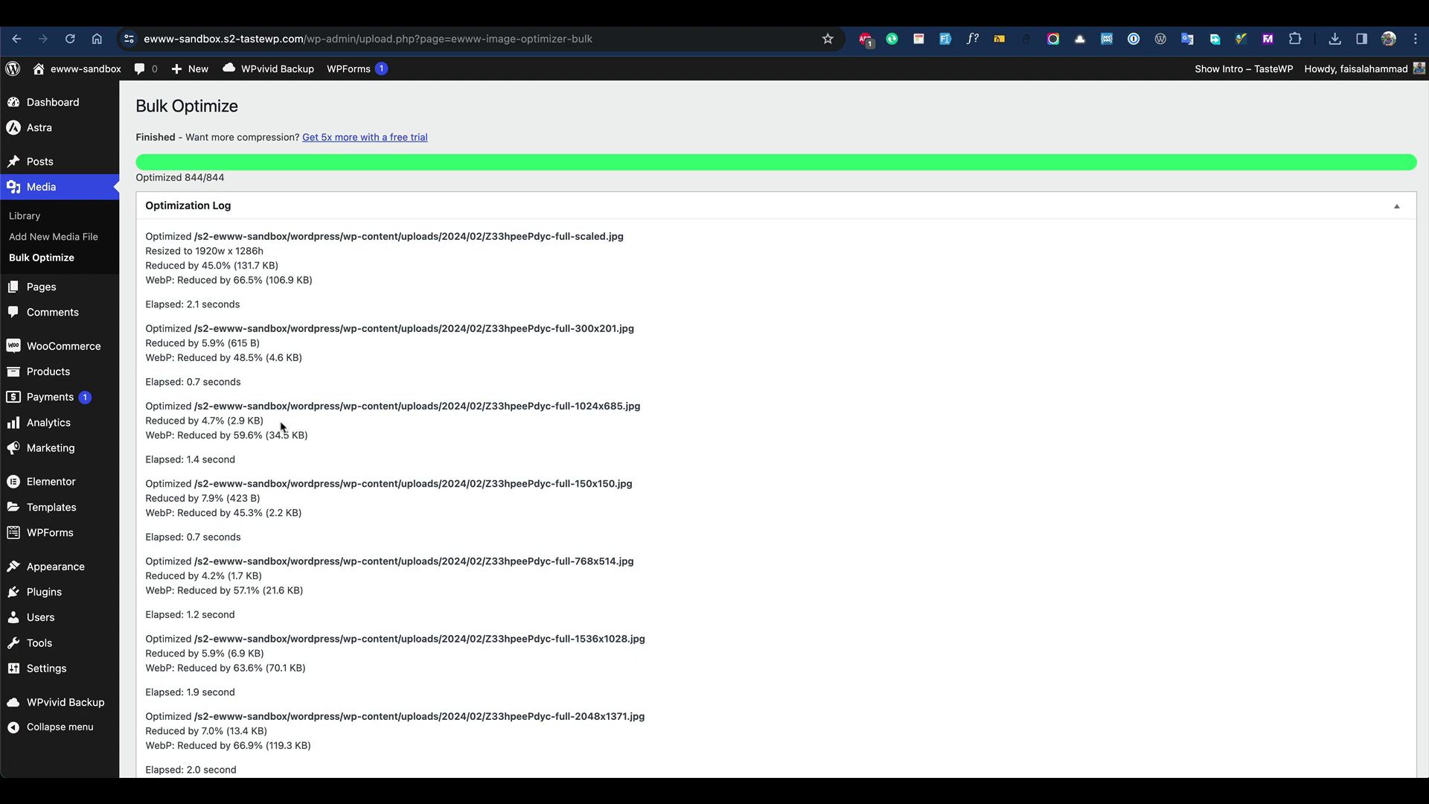
scroll(282, 426, "down", 5)
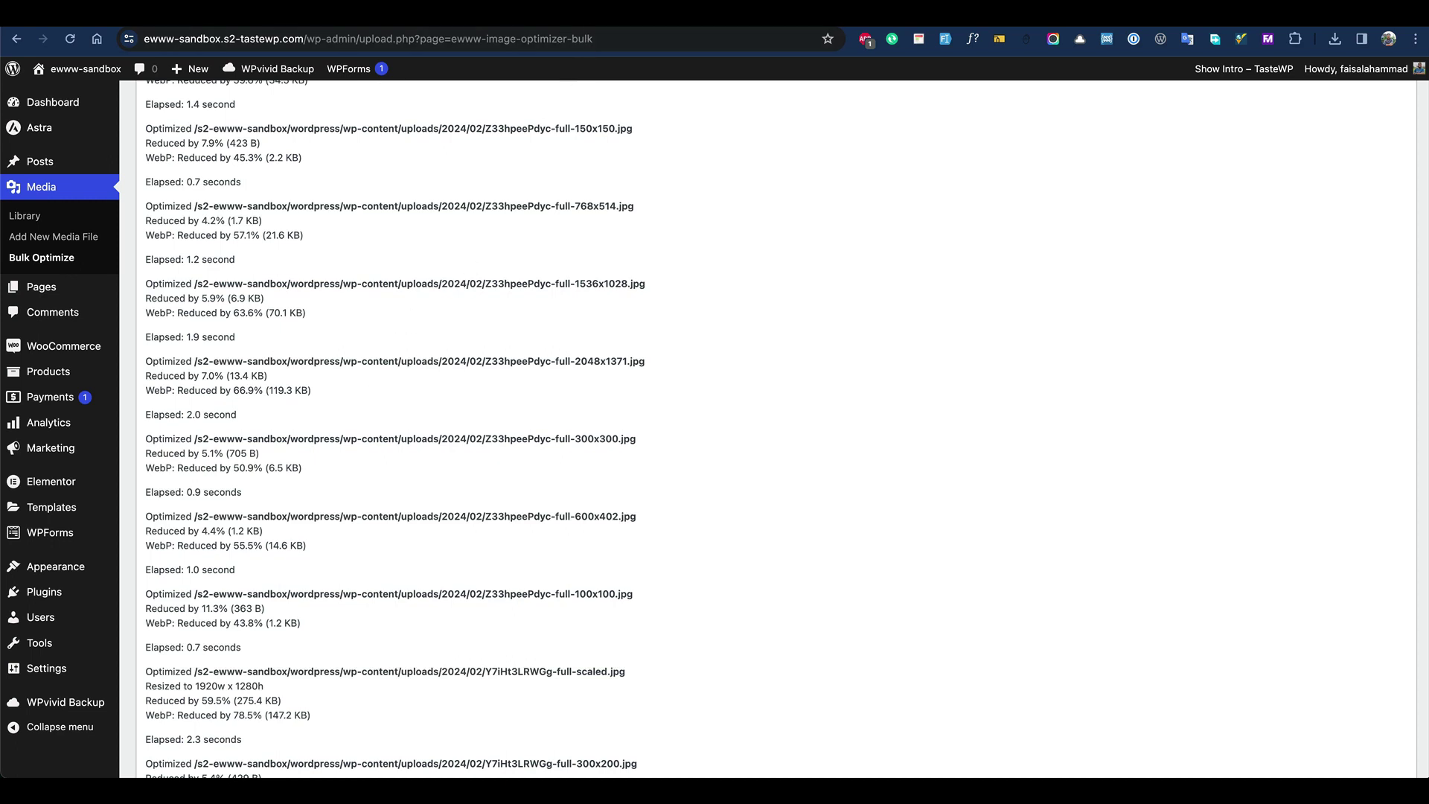
Find Smush's skipped WGwq3t8MnEw-full-scaled.jpg in EWWW's log and highlight its 206.2 KB WebP saving.
left_click(565, 14)
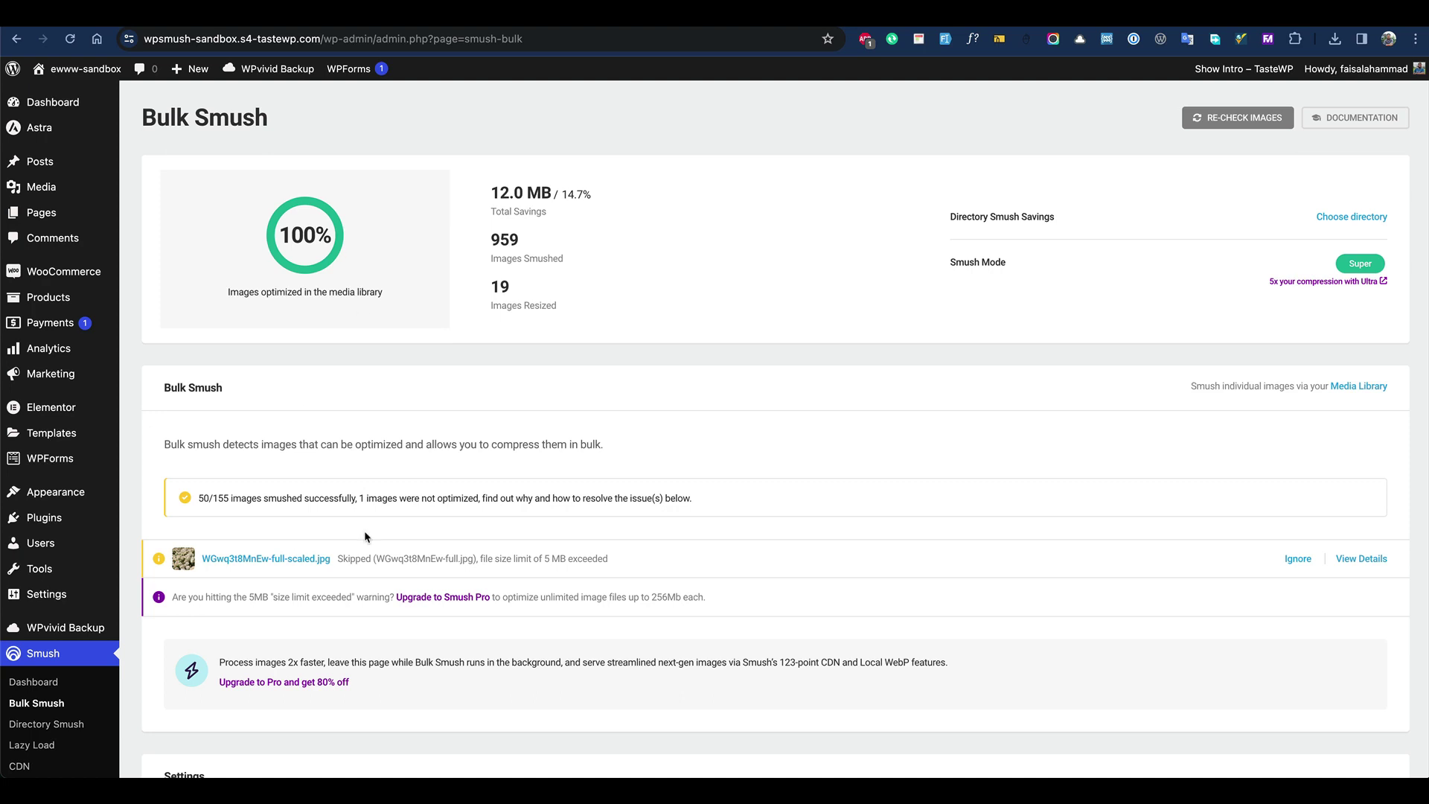
left_click_drag(331, 562, 204, 558)
key("super+c")
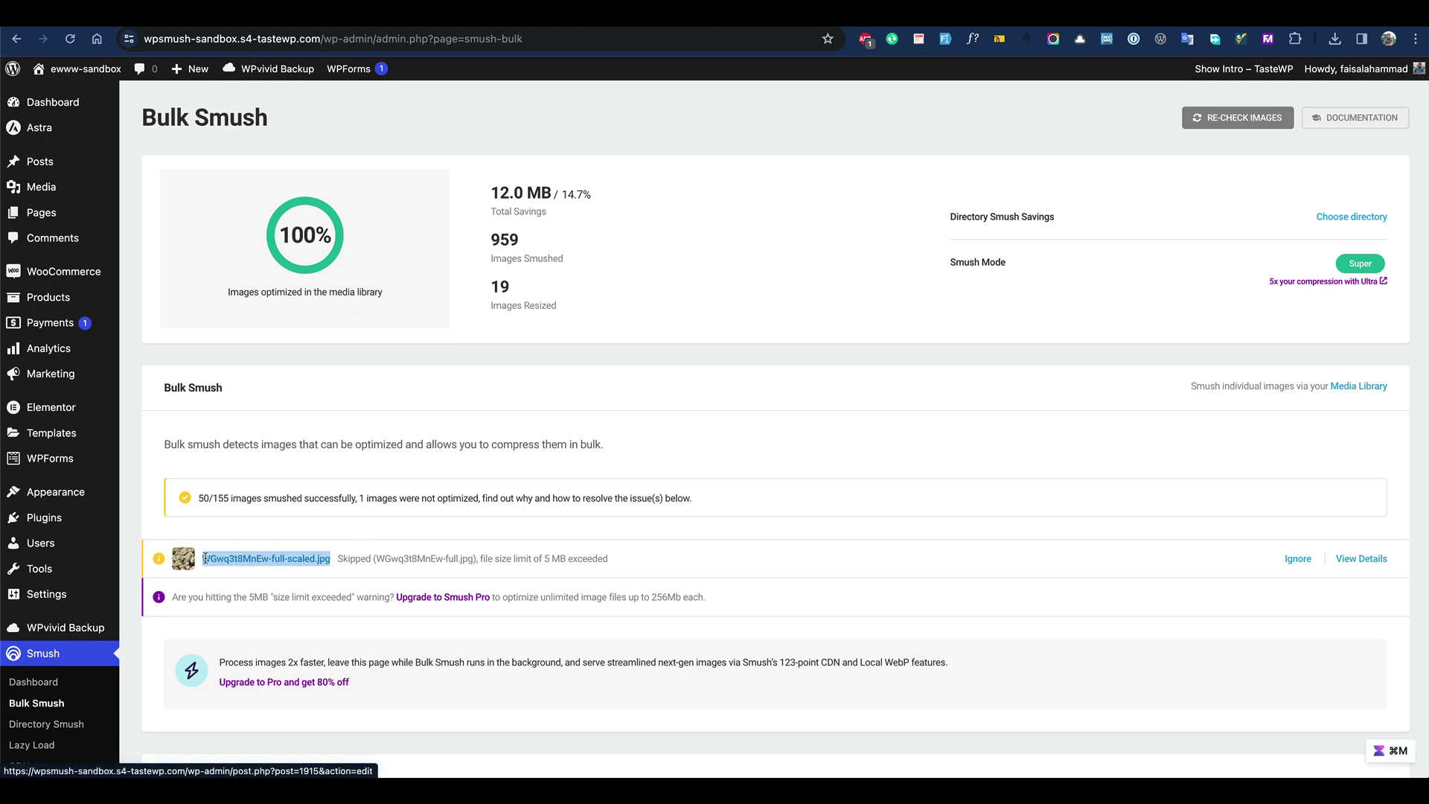
left_click(307, 14)
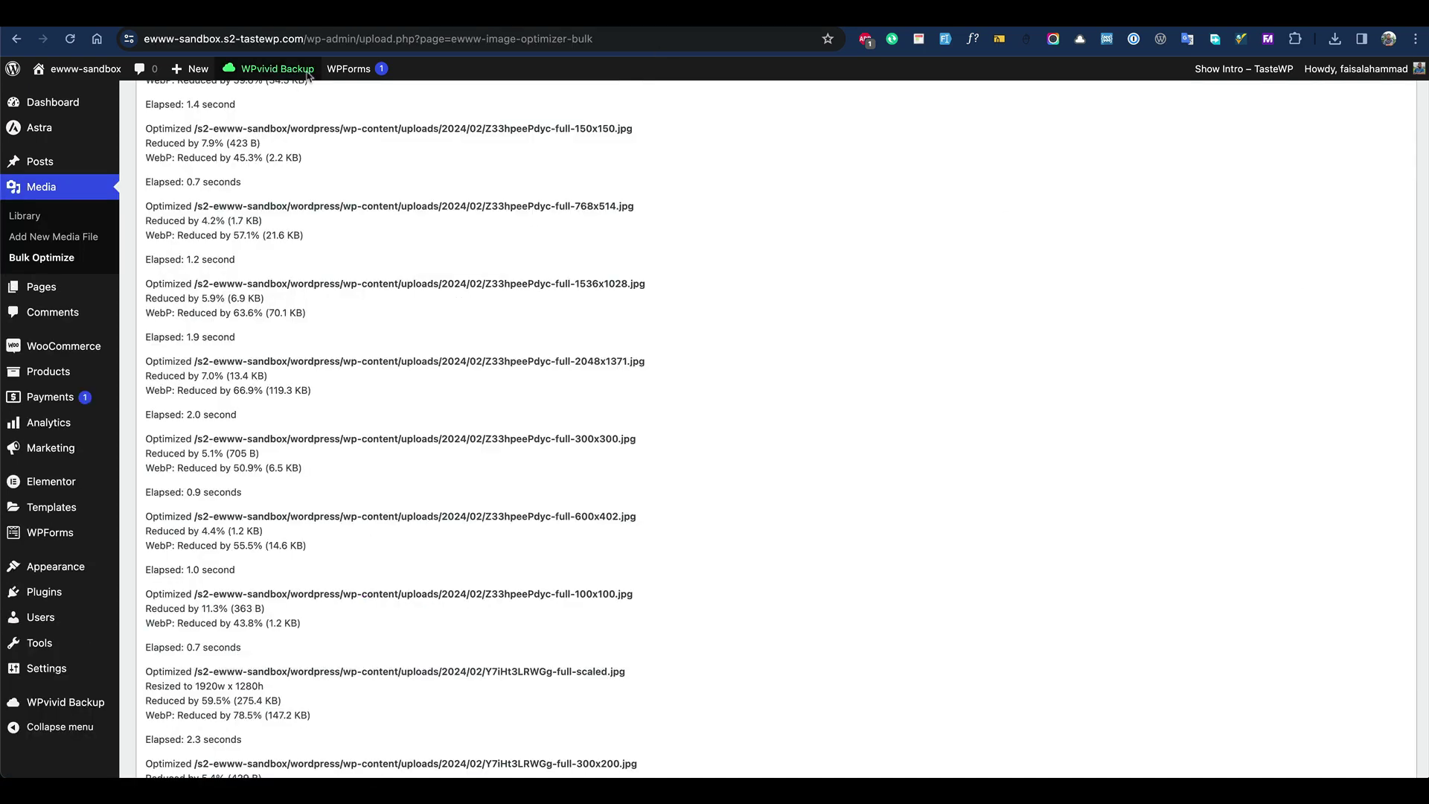
key("super+f")
key("super+v")
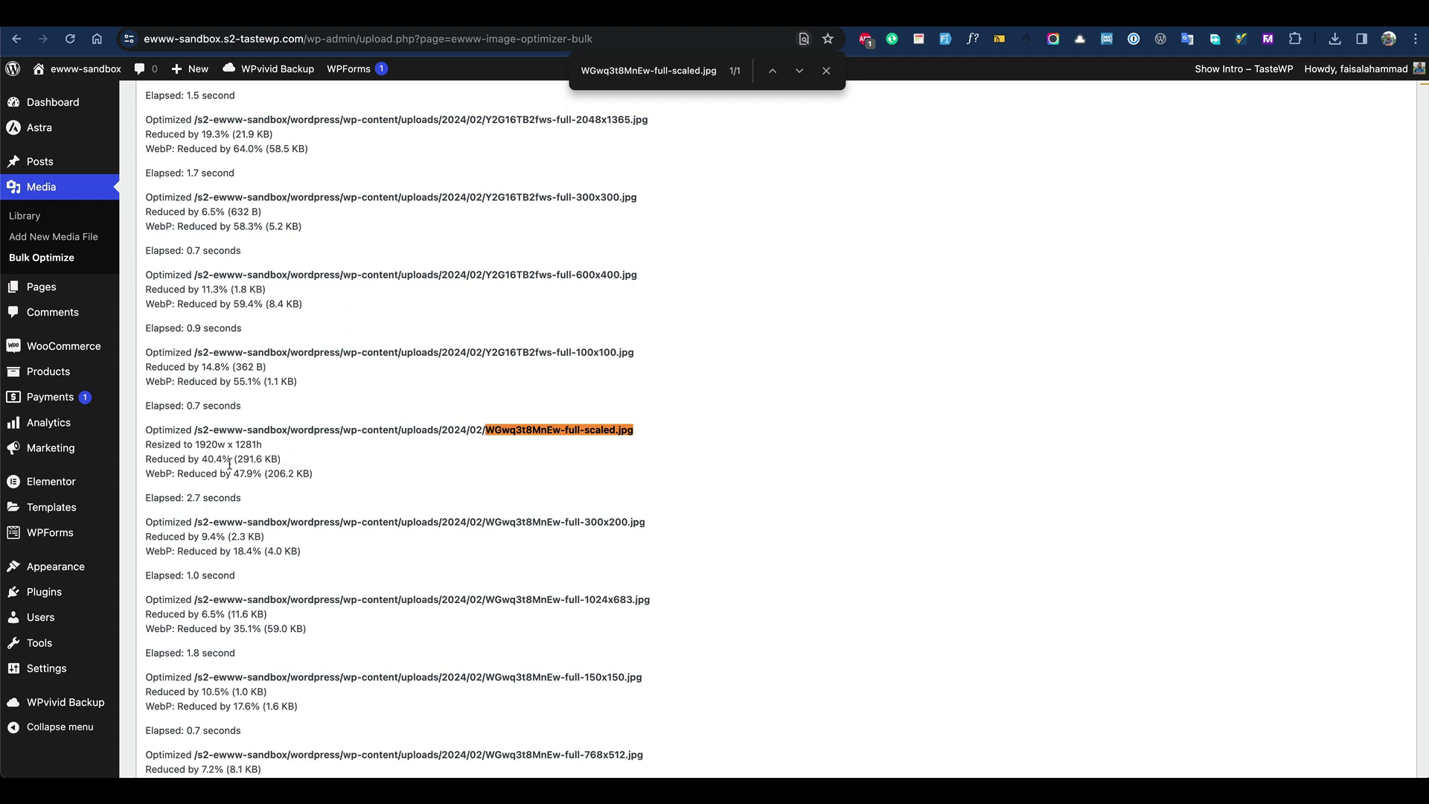
double_click(277, 474)
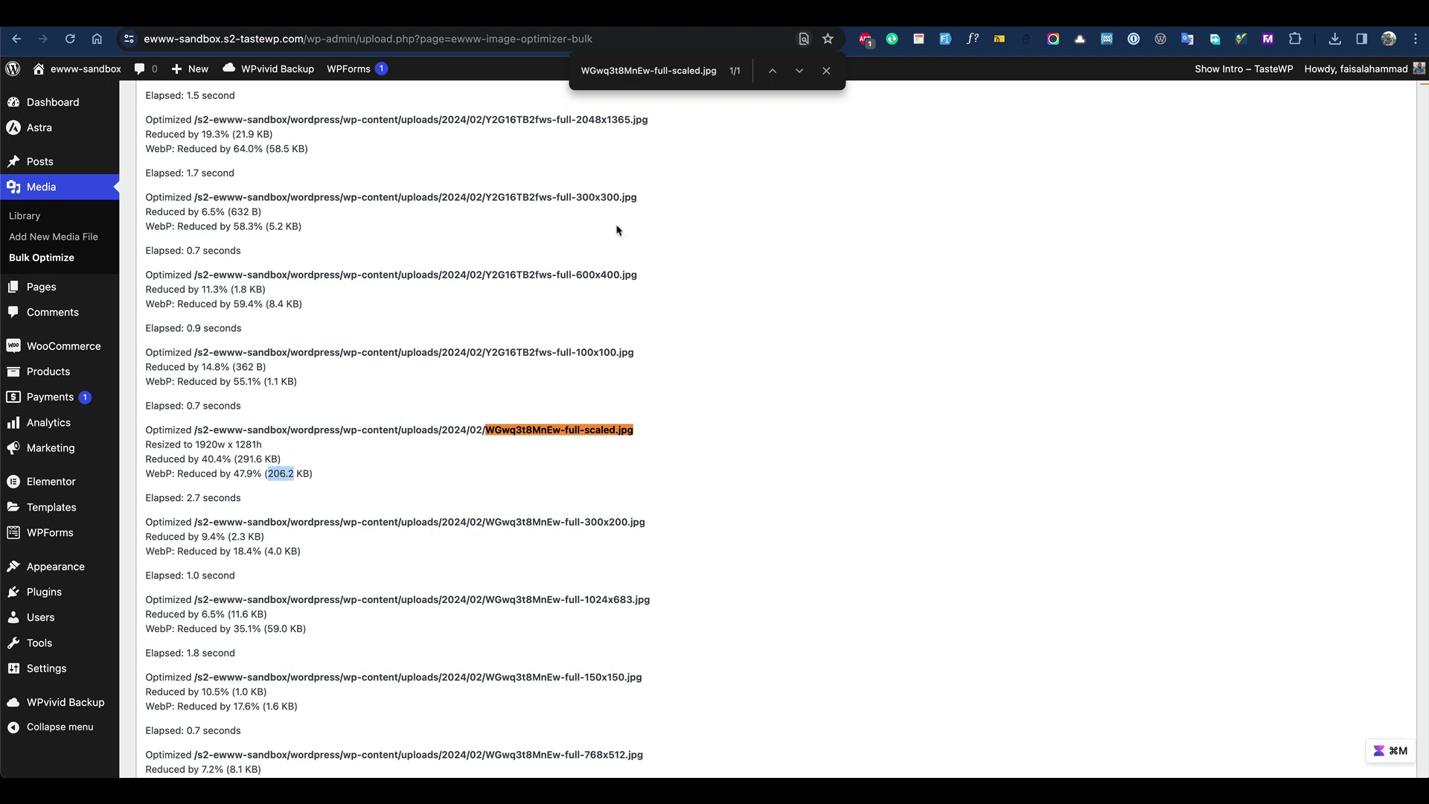